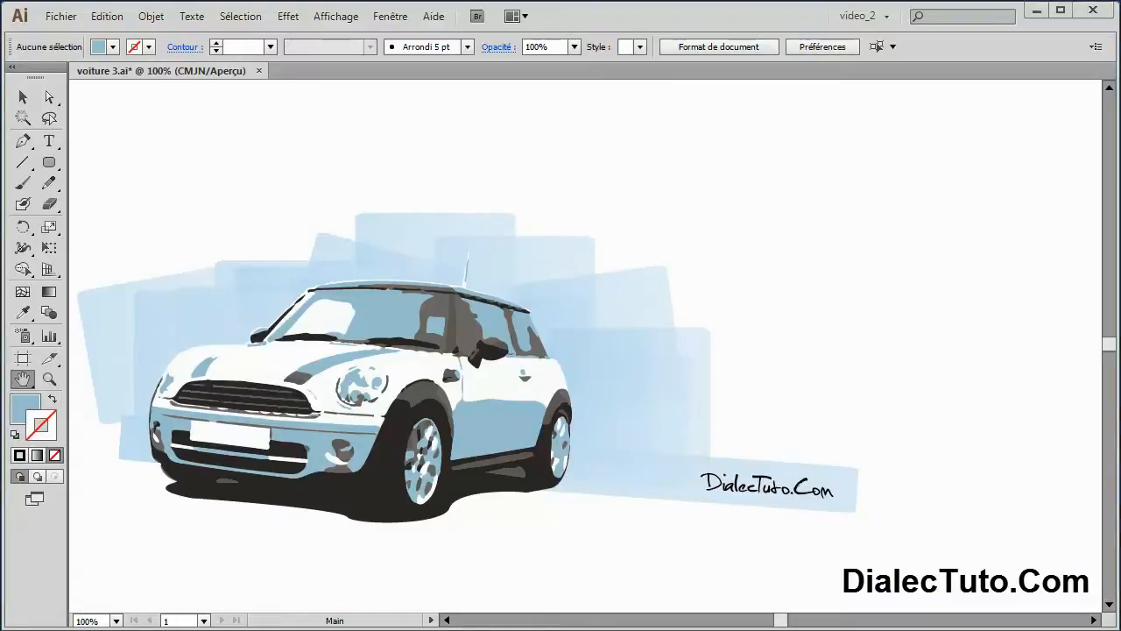
Switch to the Windows photo viewer to look at the reference photo Voiture.jpg, and minimise it
key("alt+Tab")
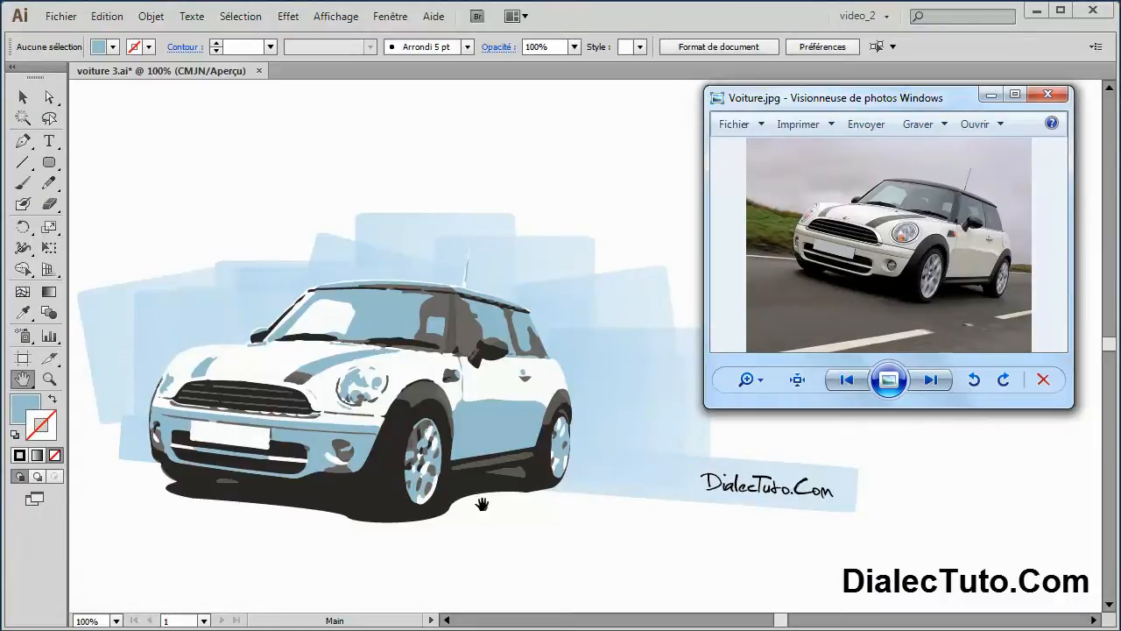
left_click(989, 94)
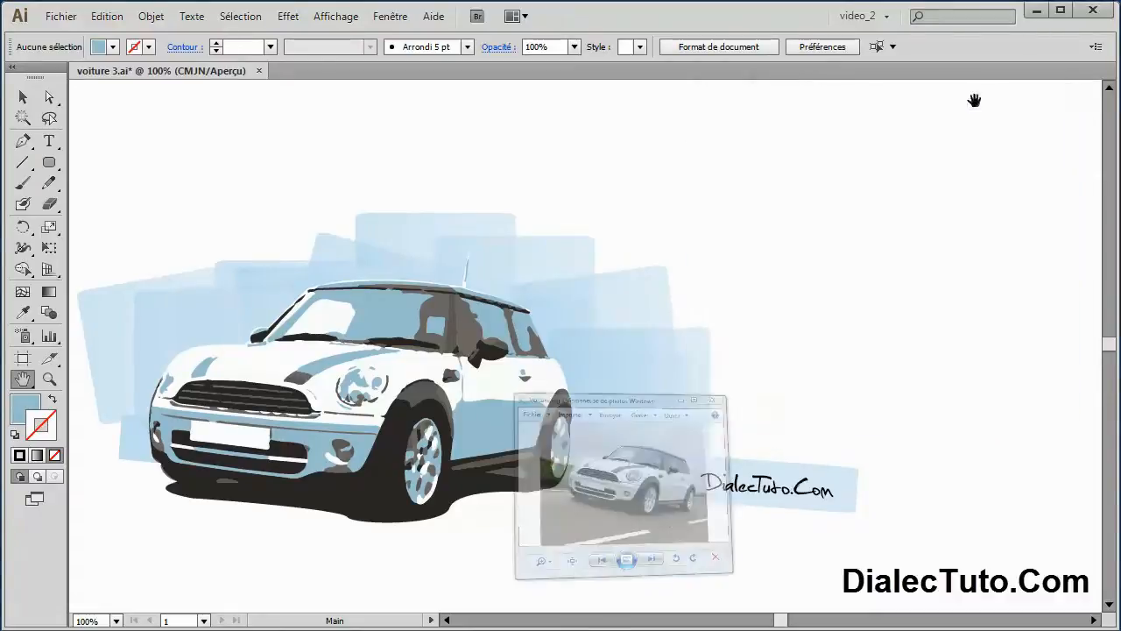
Create a new document with the proposed A4 portrait settings in pixels and hide its artboards
left_click(62, 16)
left_click(70, 35)
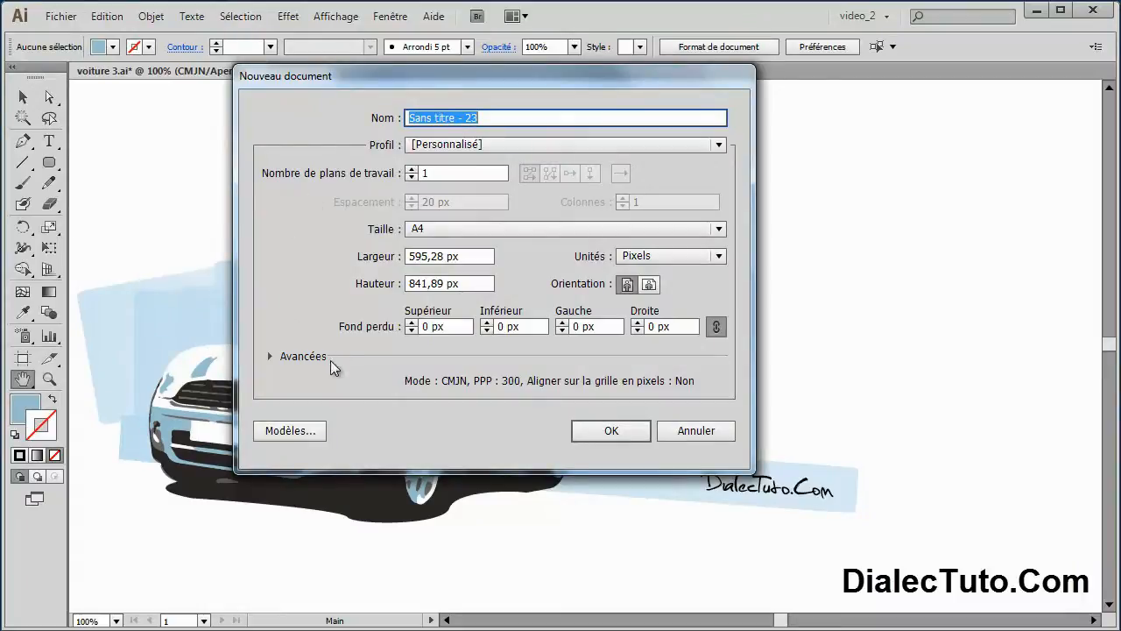
left_click(616, 430)
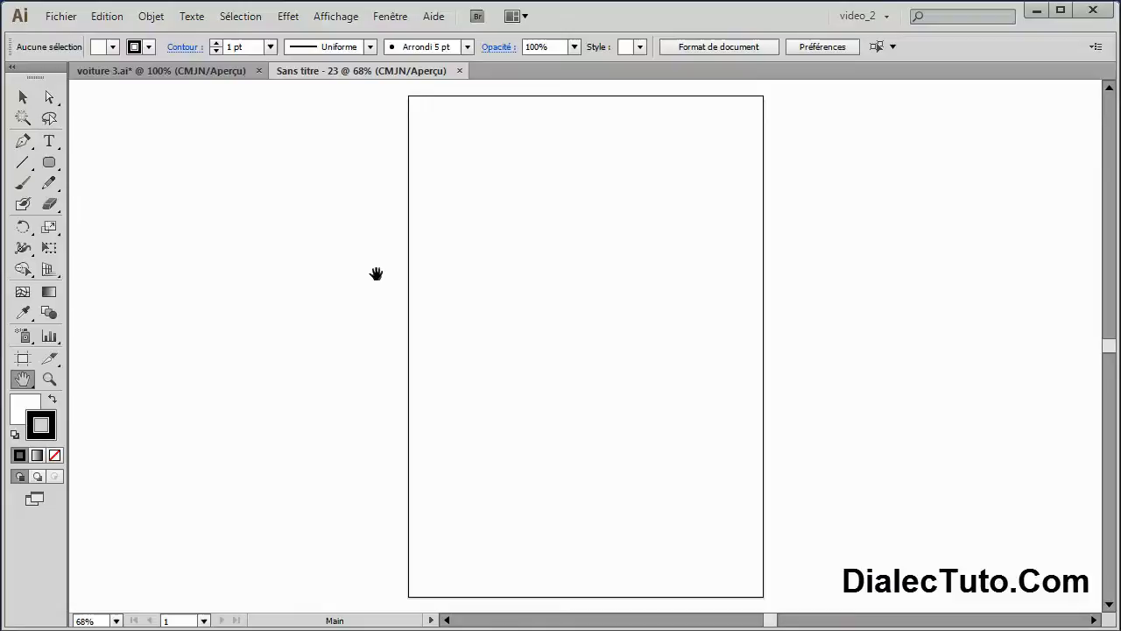
left_click(336, 18)
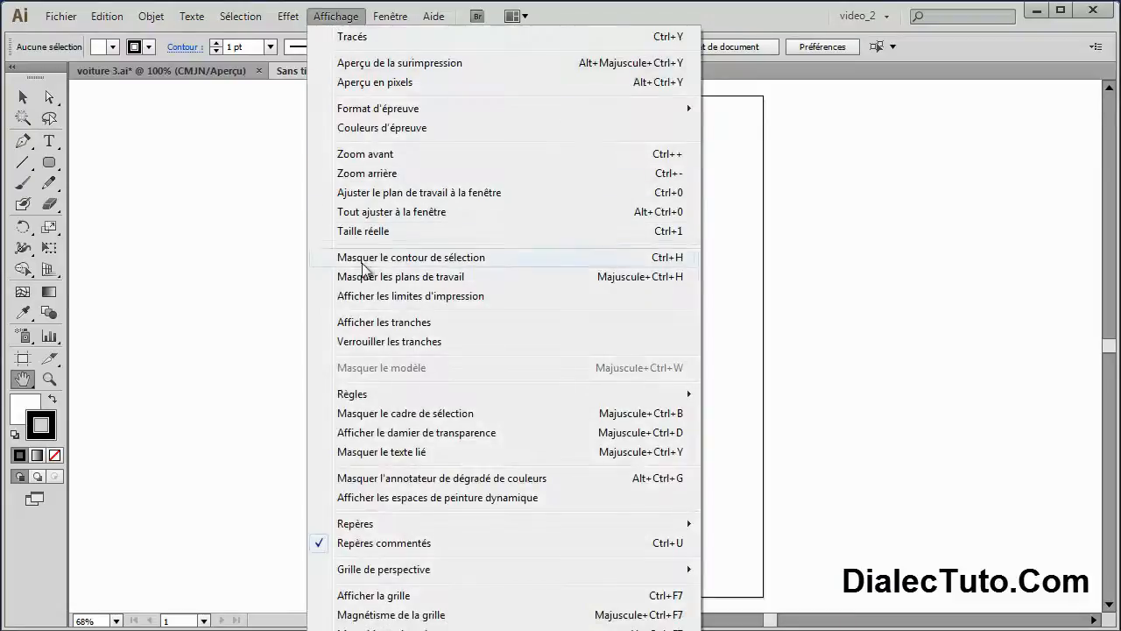
left_click(434, 279)
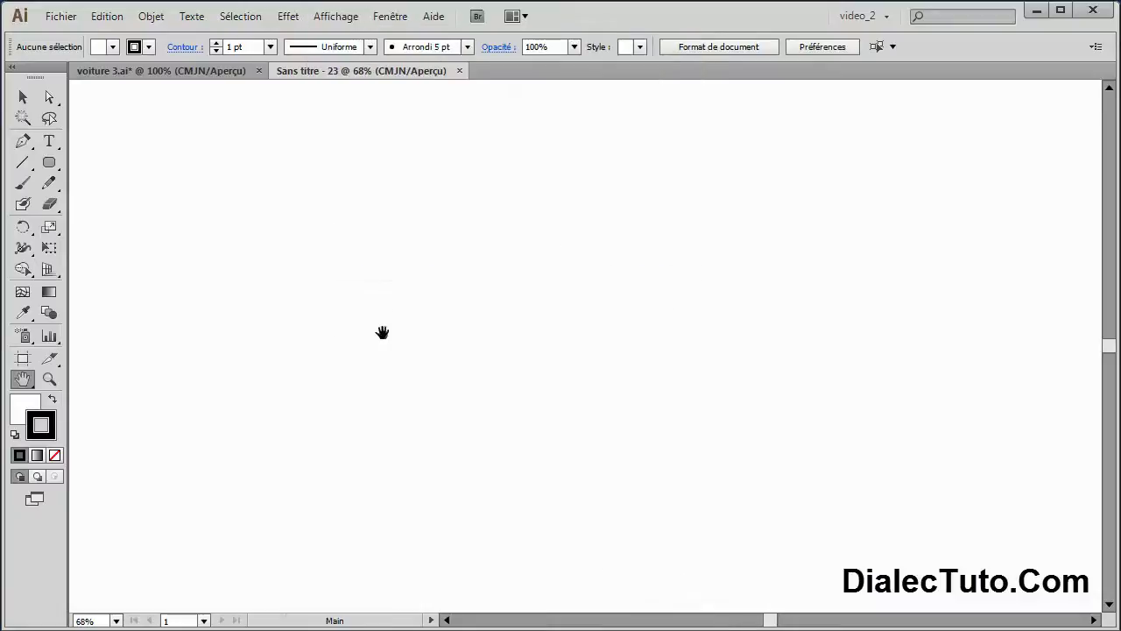
Place the photo Voiture.jpg in the empty document, view it at actual size and deselect it
left_click(1034, 12)
left_click_drag(70, 340, 76, 341)
left_click_drag(204, 333, 544, 342)
key("ctrl+1")
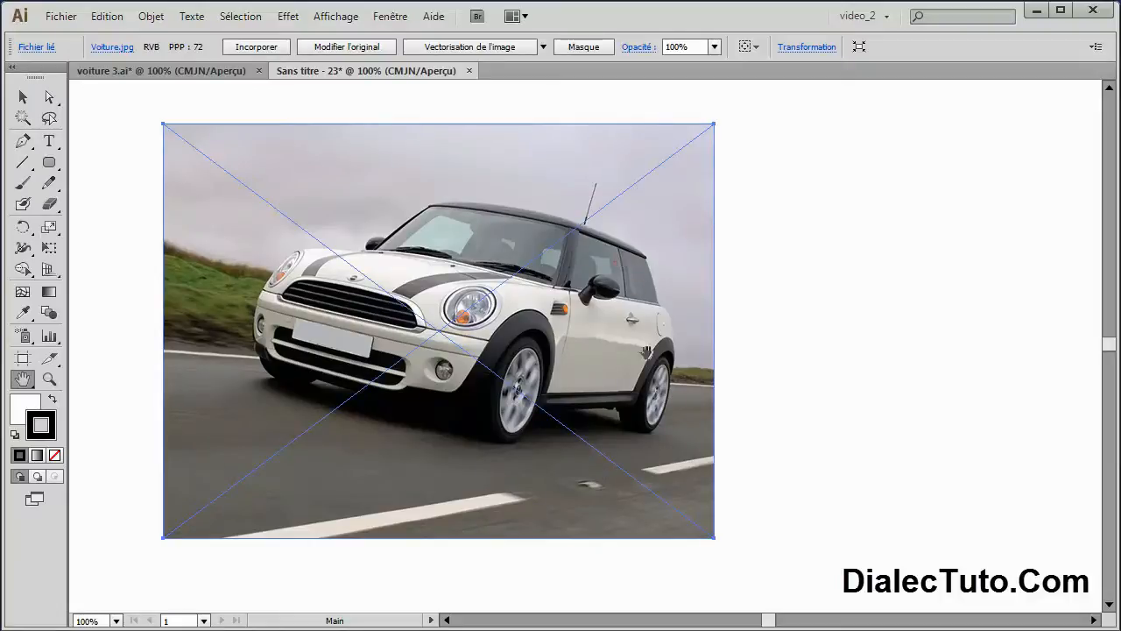
left_click_drag(635, 423, 570, 429)
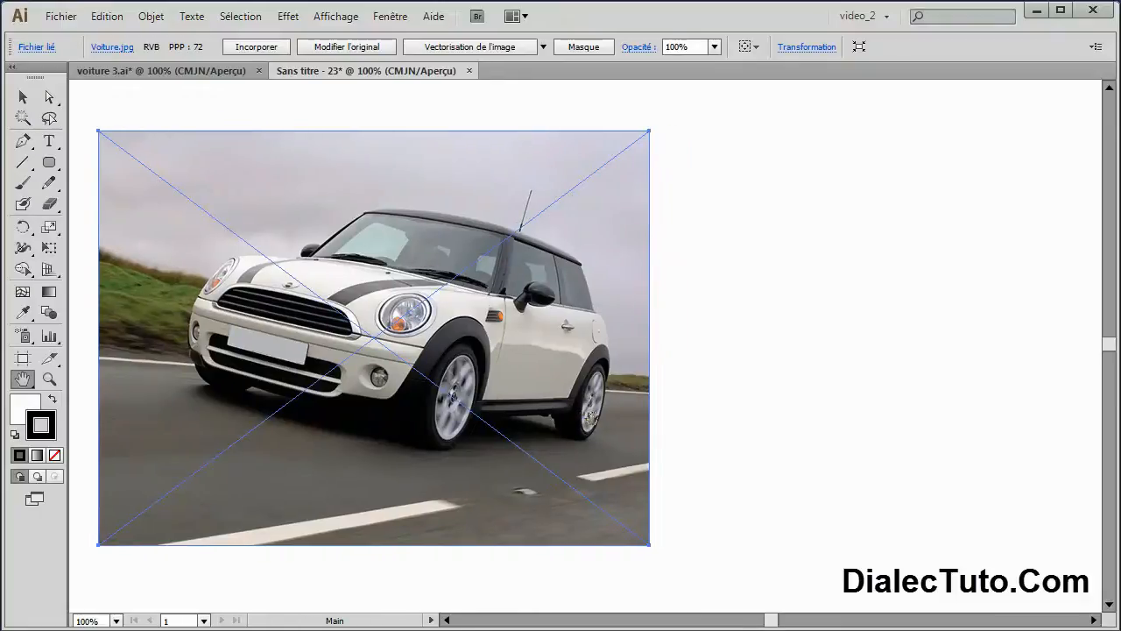
left_click(22, 97)
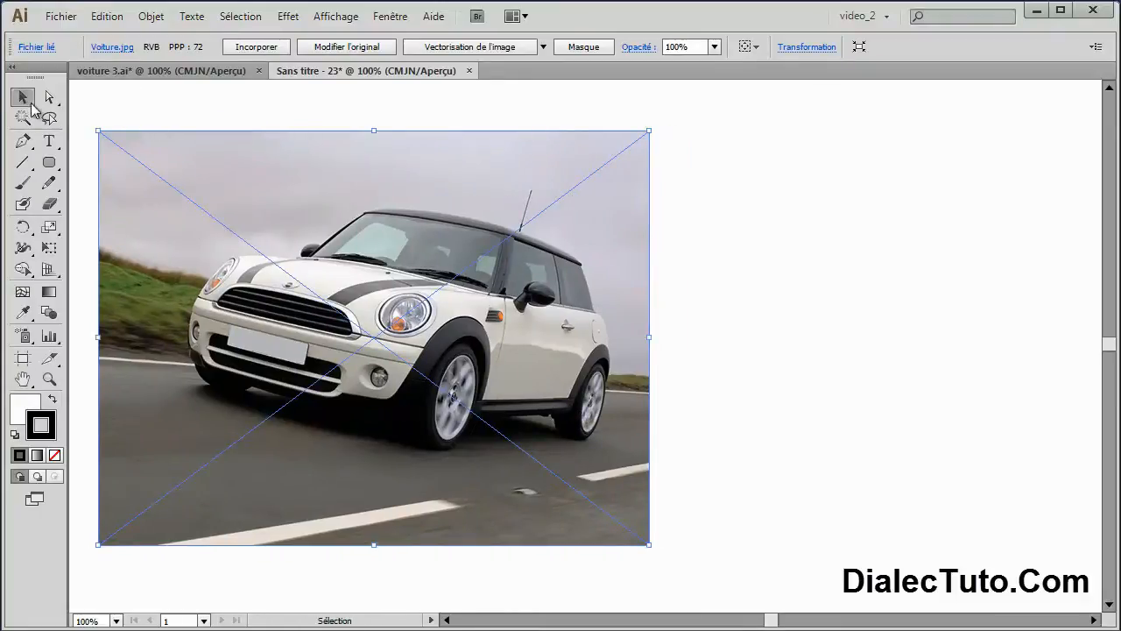
left_click(721, 280)
Display the layers (Calques) and swatches (Nuancier) panels
left_click(390, 15)
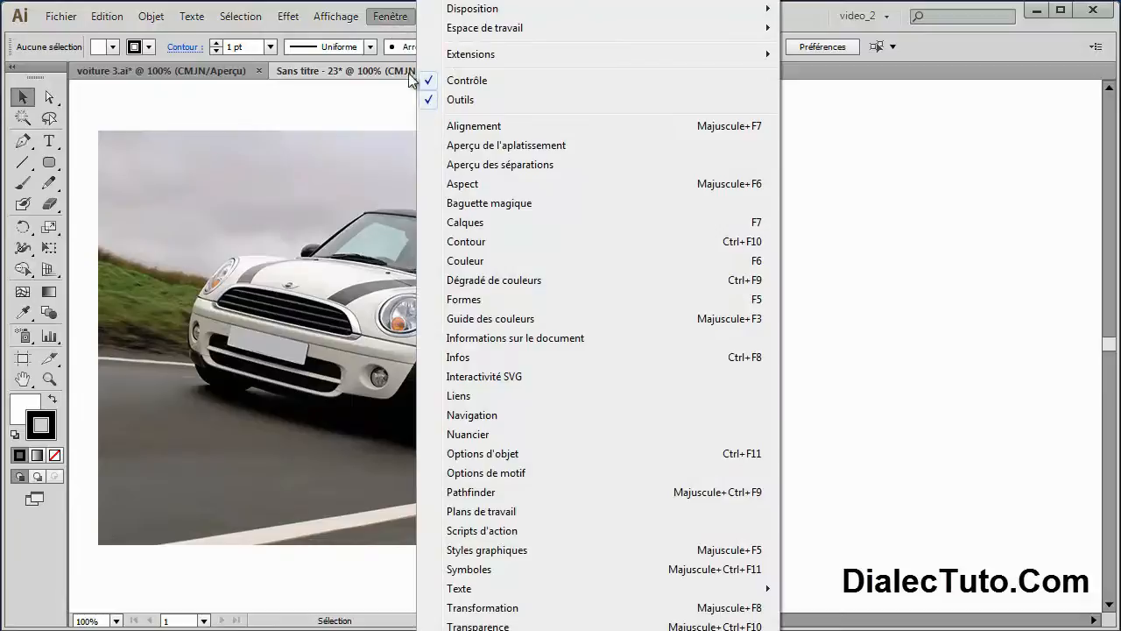
left_click(480, 225)
left_click(389, 16)
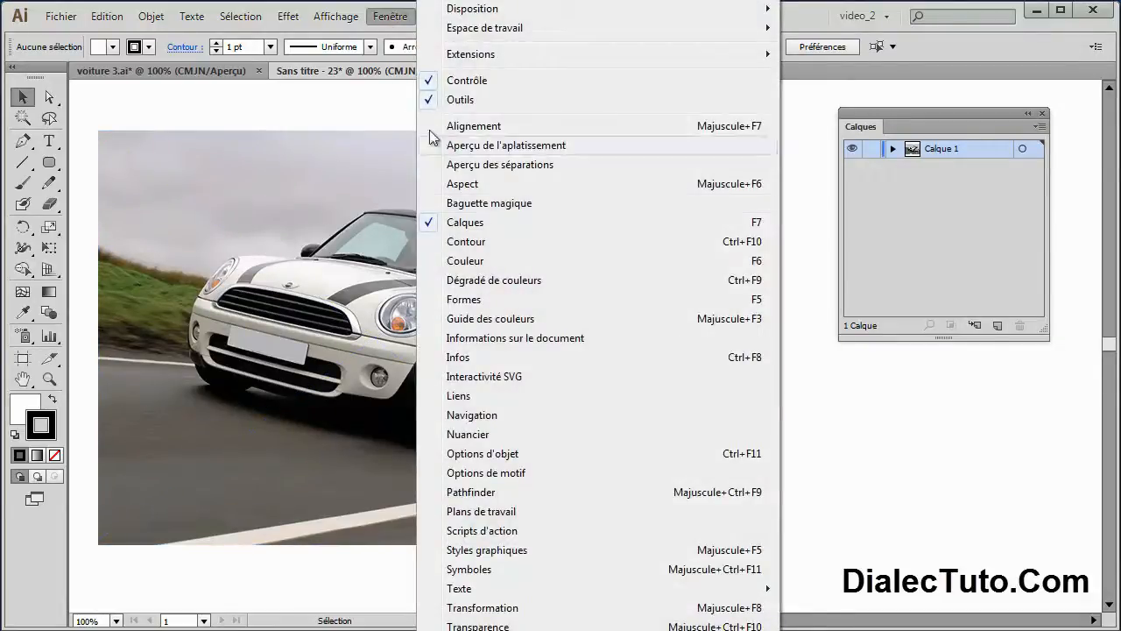
left_click(500, 433)
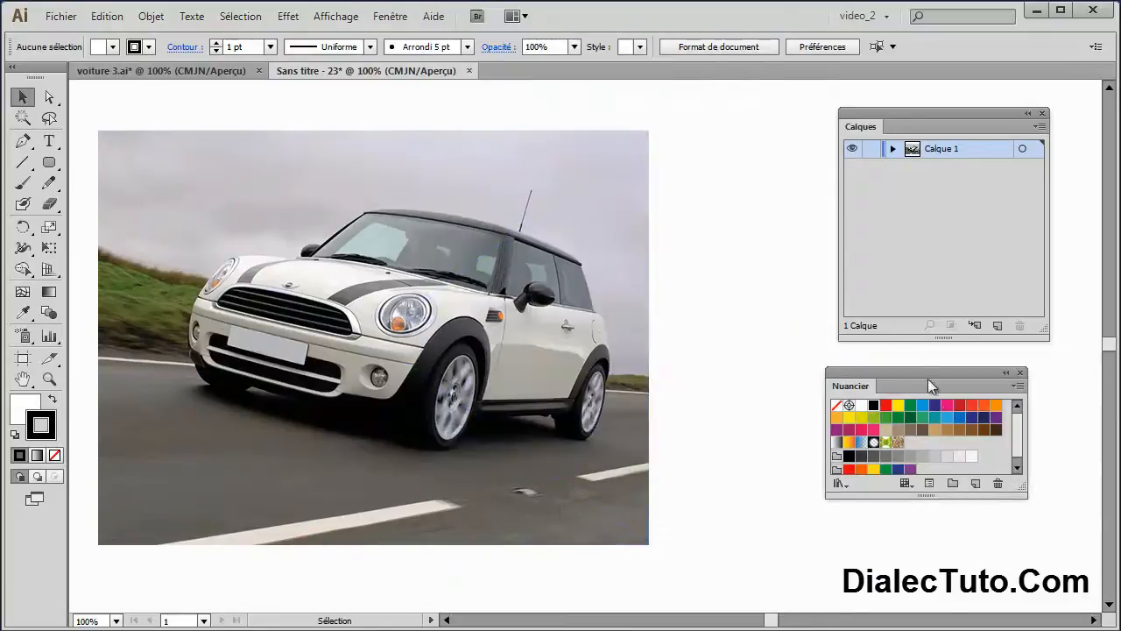
Set up the Pen tool with no fill and a red stroke for tracing
left_click(26, 146)
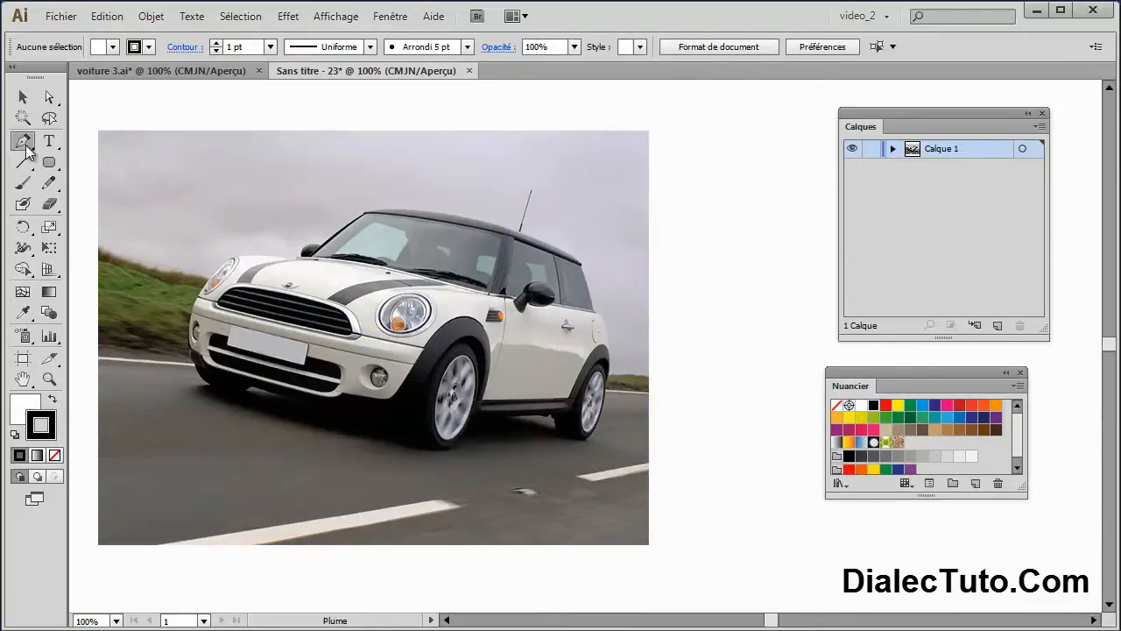
left_click(26, 408)
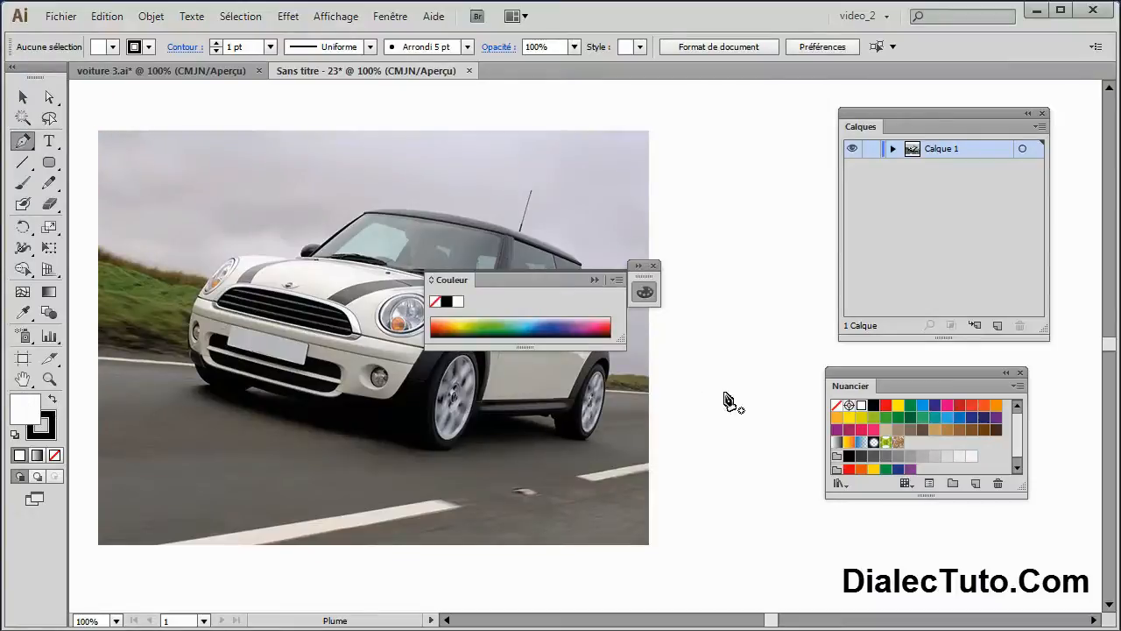
left_click(837, 405)
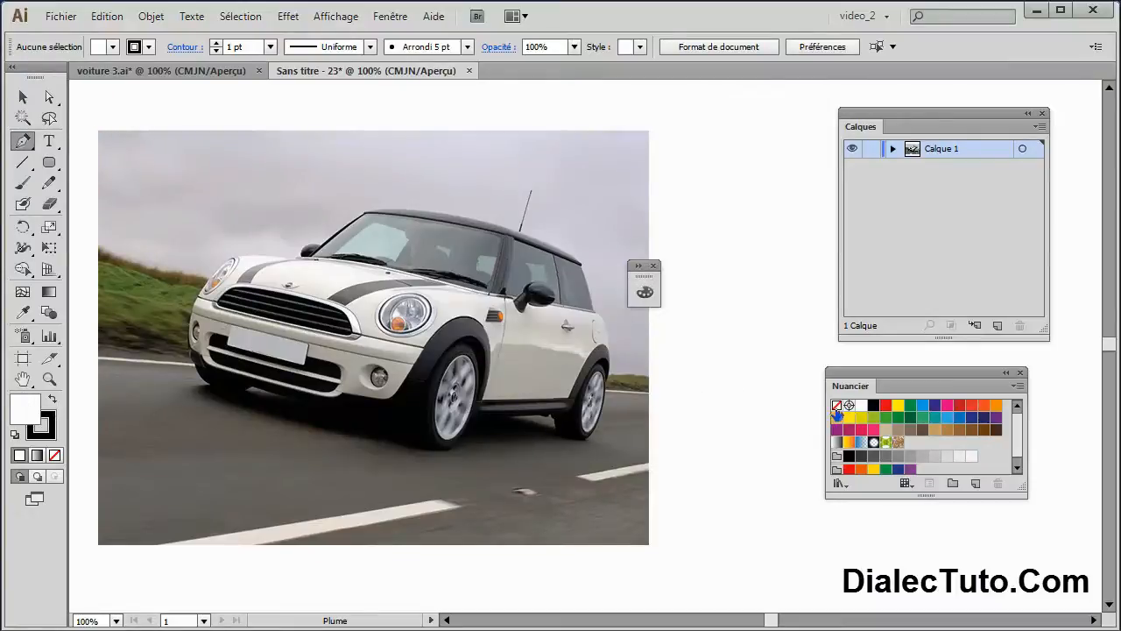
left_click(51, 437)
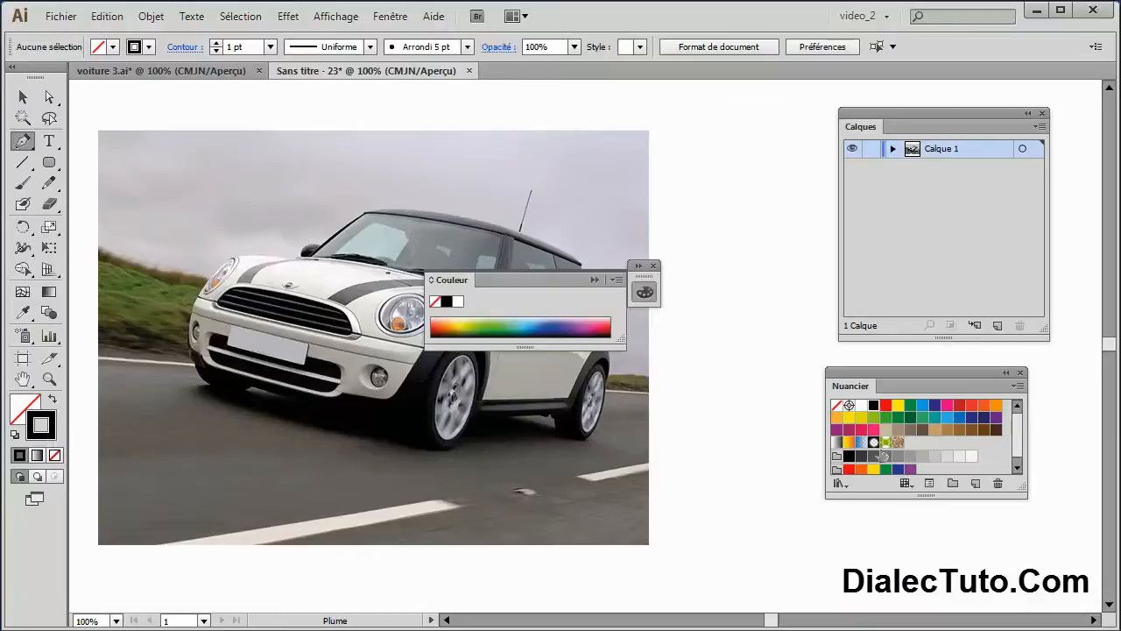
left_click(886, 406)
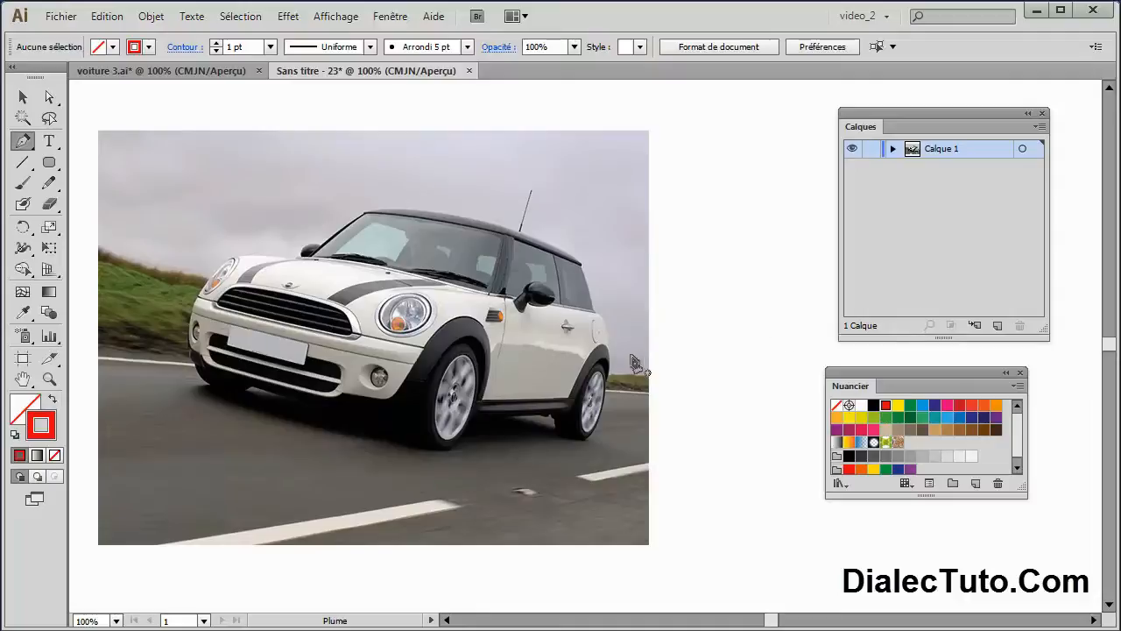
Trace the car's rear body edge with the Pen tool, from the rear wheel up to the base of the rear side window
key("ctrl+plus")
key("ctrl+plus")
key("ctrl+plus")
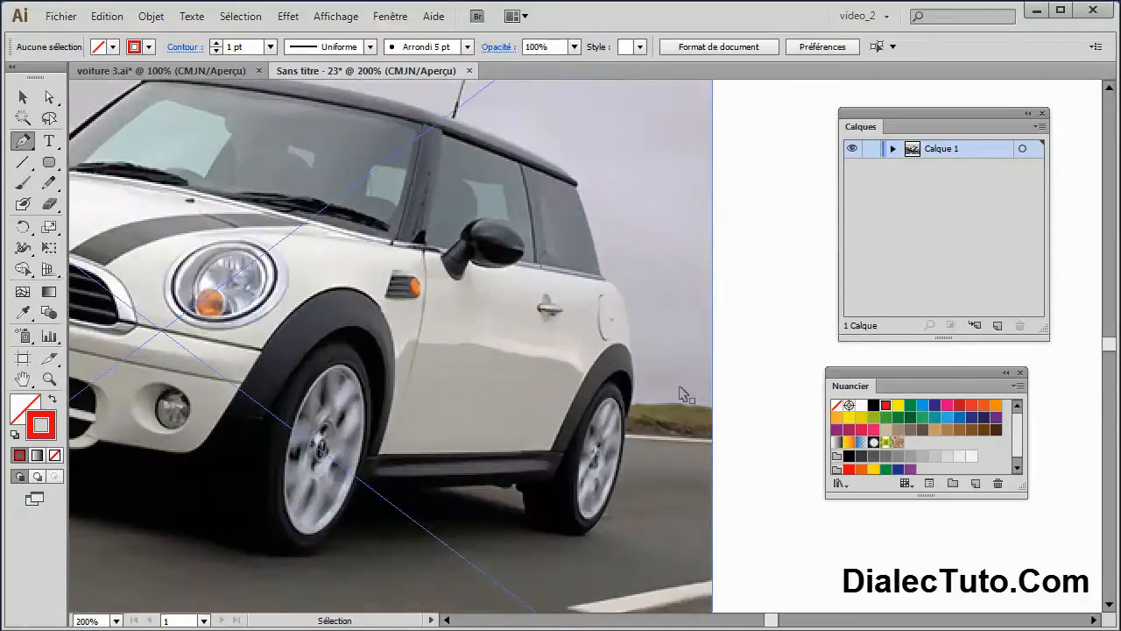
left_click_drag(617, 384, 620, 445)
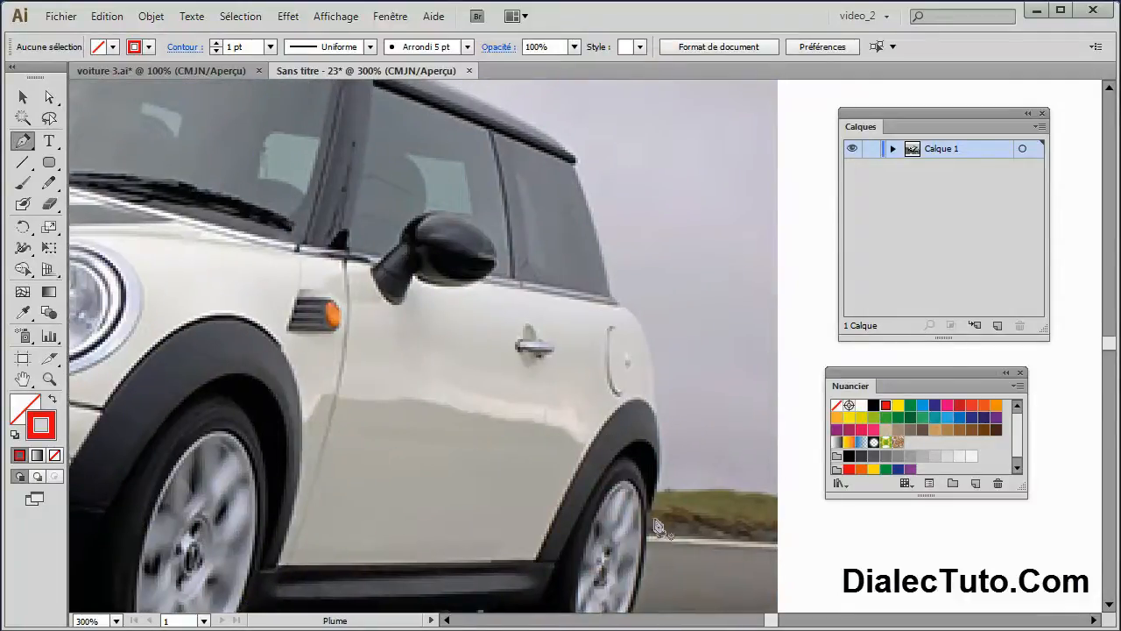
left_click_drag(652, 523, 648, 344)
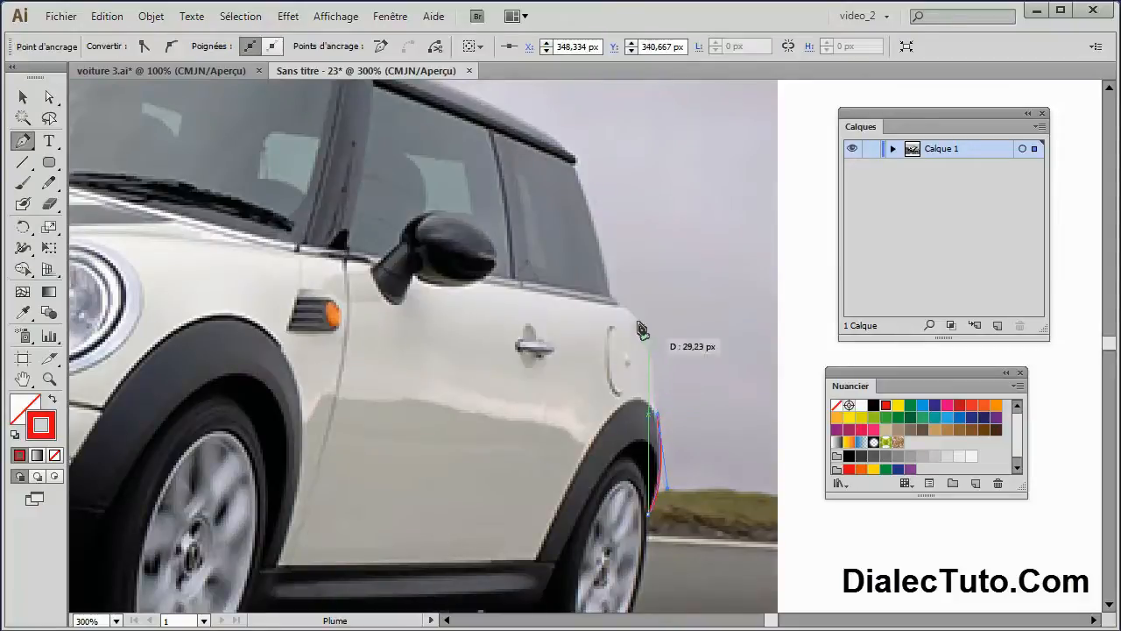
left_click_drag(621, 307, 583, 298)
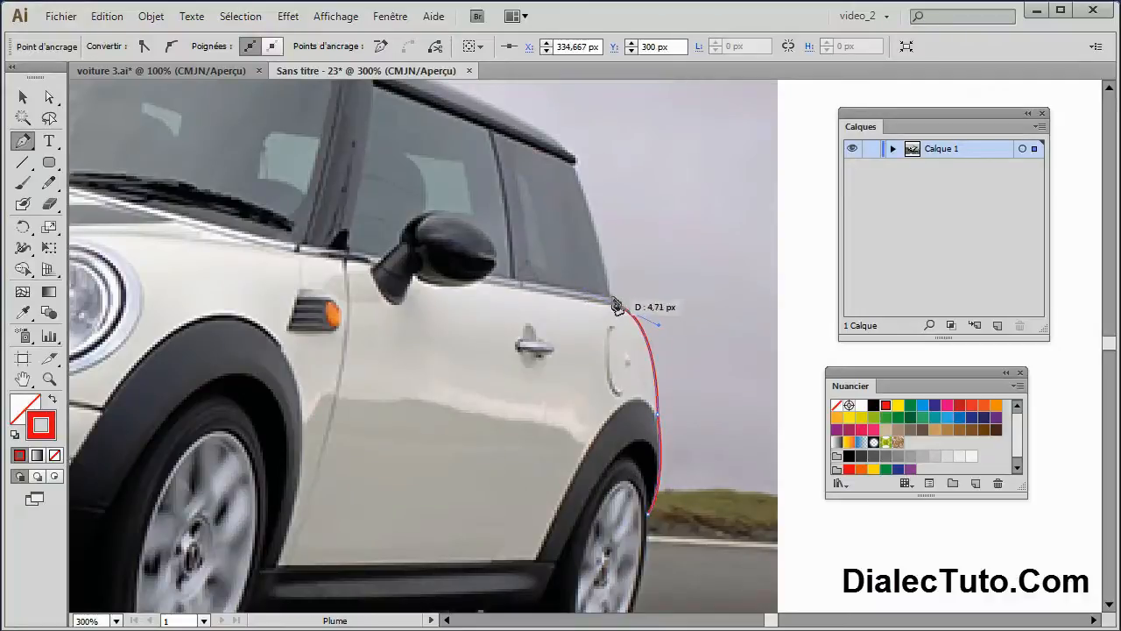
Continue the outline up the rear window edge, around the roof's rear corner and along the roof to the antenna base
scroll(622, 315, "up", 4)
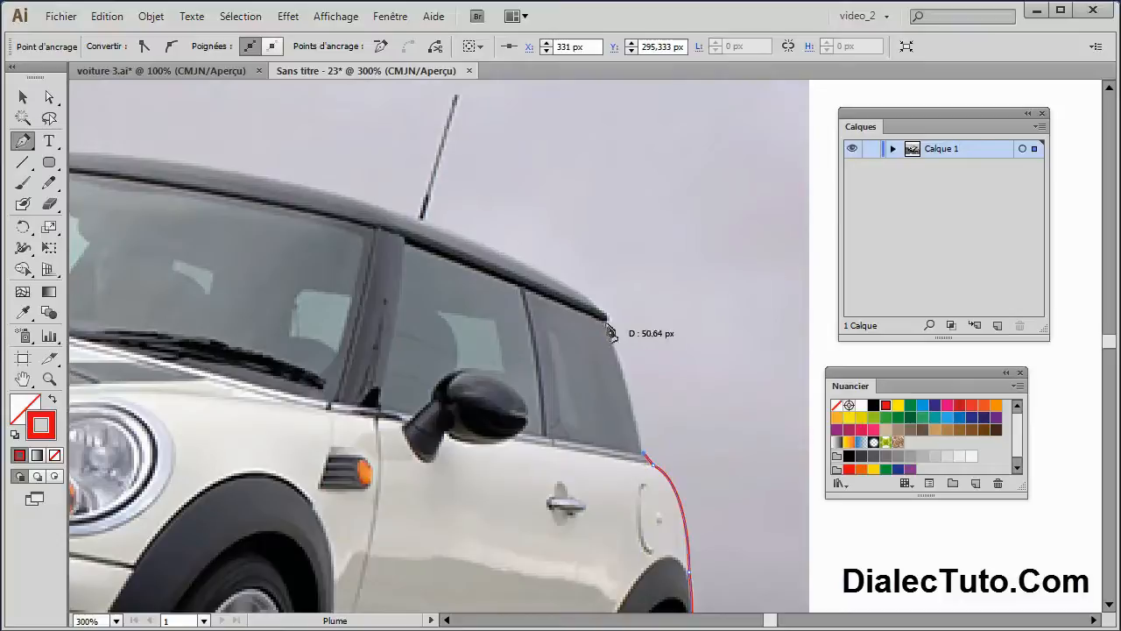
left_click(610, 321)
scroll(614, 326, "up", 3)
mouse_move(612, 355)
left_mouse_down()
mouse_move(595, 343)
mouse_move(608, 353)
left_mouse_up()
left_click_drag(542, 328, 642, 403)
left_click_drag(527, 335, 464, 322)
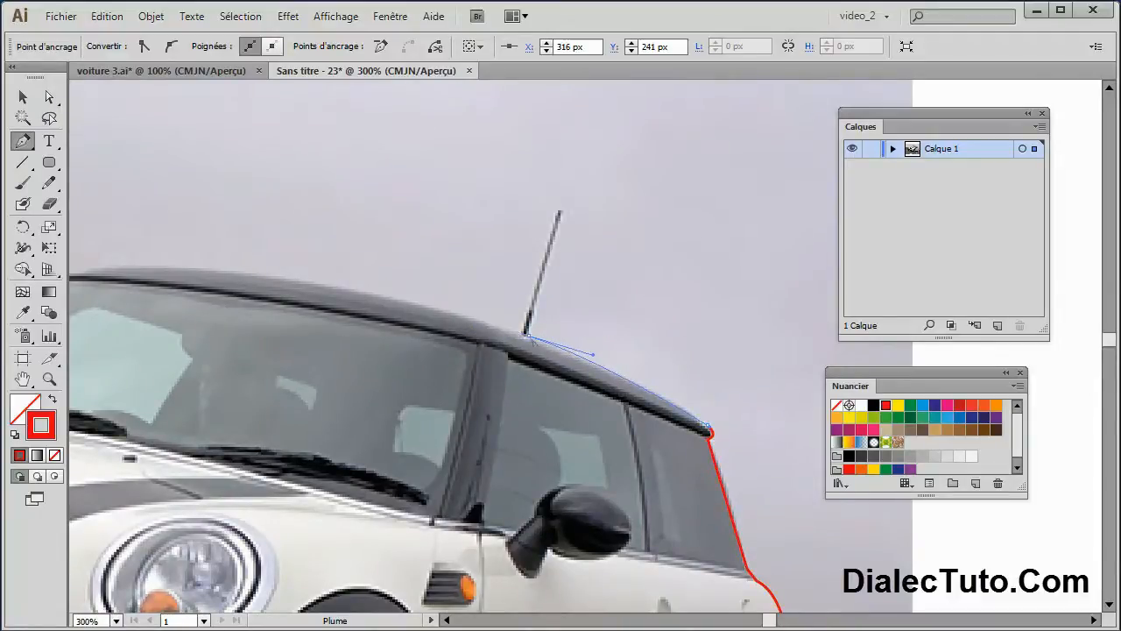
Trace both sides of the antenna up to its tip and back down to the roof
left_click_drag(530, 338, 524, 337)
left_click(560, 212)
left_click(519, 335)
Trace the roof's upper edge as one curve from the antenna base to the top corner of the windscreen
scroll(490, 321, "left", 8)
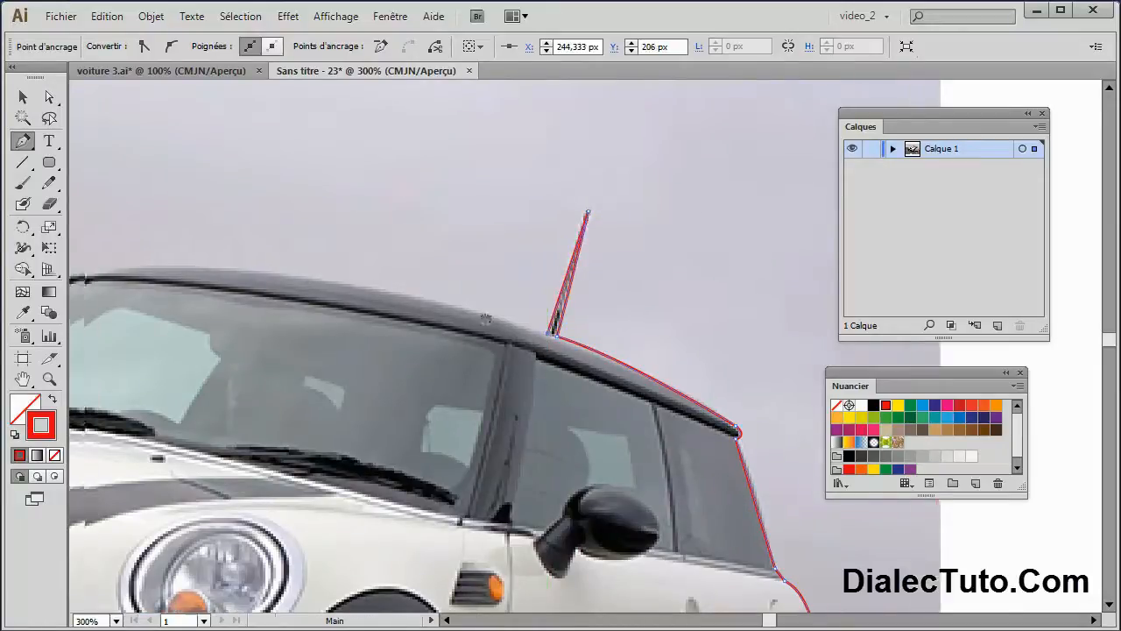
left_click_drag(335, 277, 302, 341)
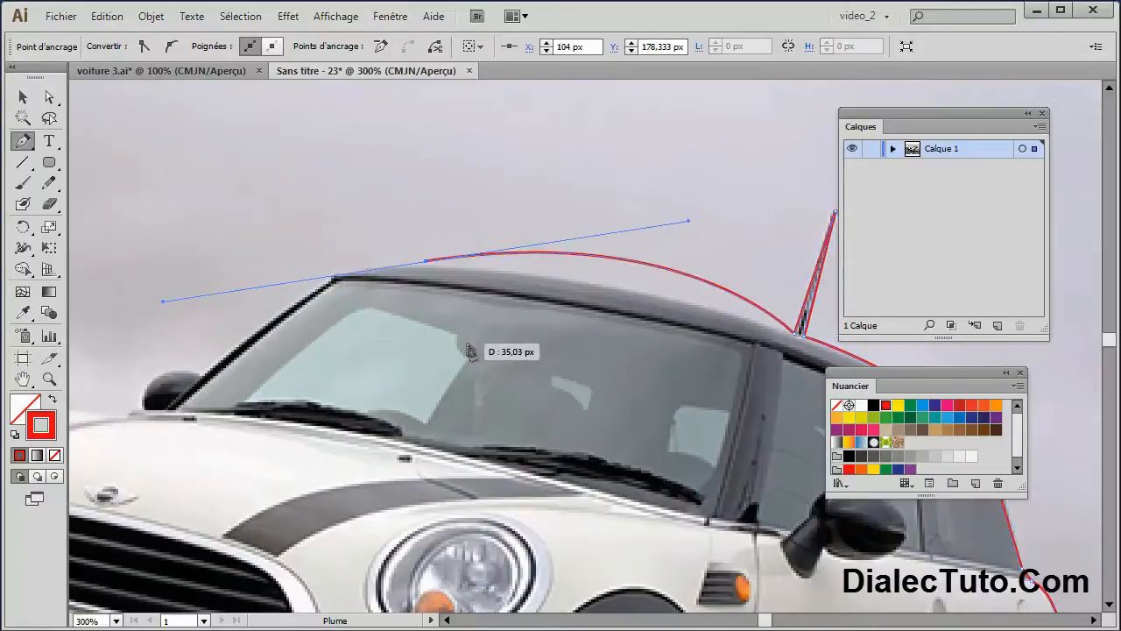
key("ctrl+z")
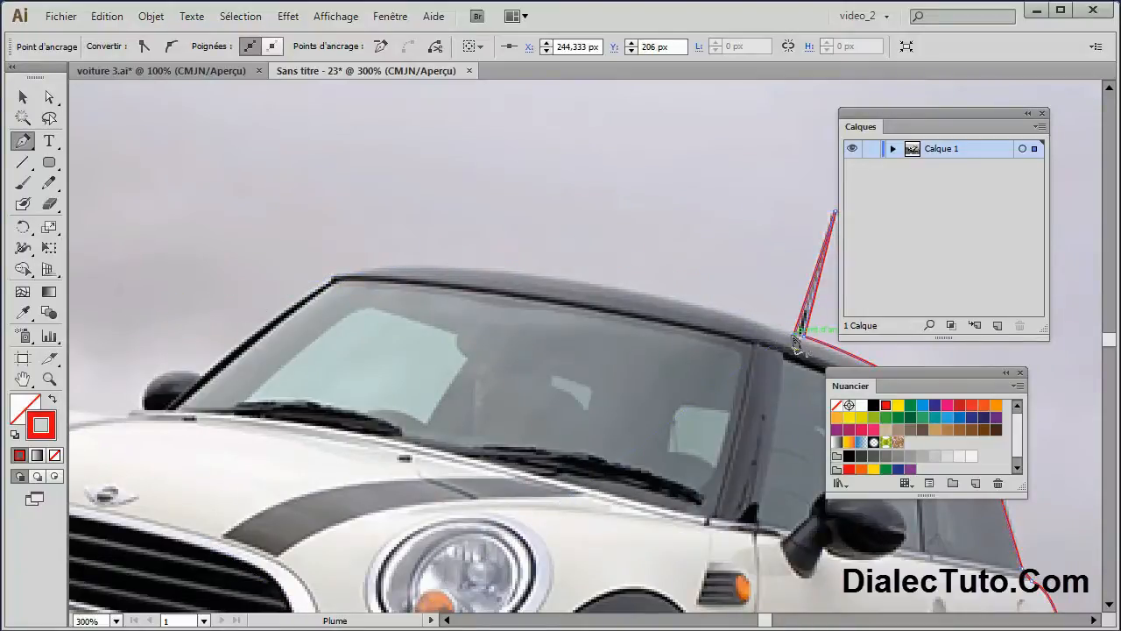
left_click_drag(333, 277, 172, 316)
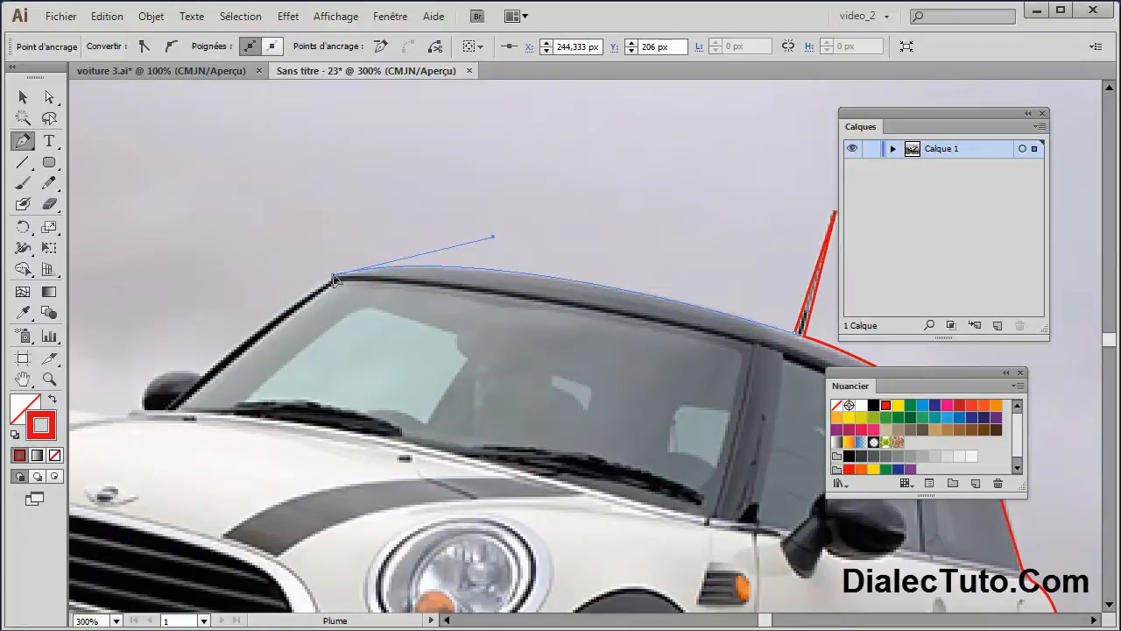
left_click_drag(333, 277, 333, 276)
Extend the outline down the windscreen pillar and around the far side mirror to the rear edge of the bonnet
left_click_drag(320, 343, 407, 284)
left_click(287, 324)
mouse_move(292, 347)
left_mouse_down()
mouse_move(348, 288)
mouse_move(282, 351)
left_mouse_up()
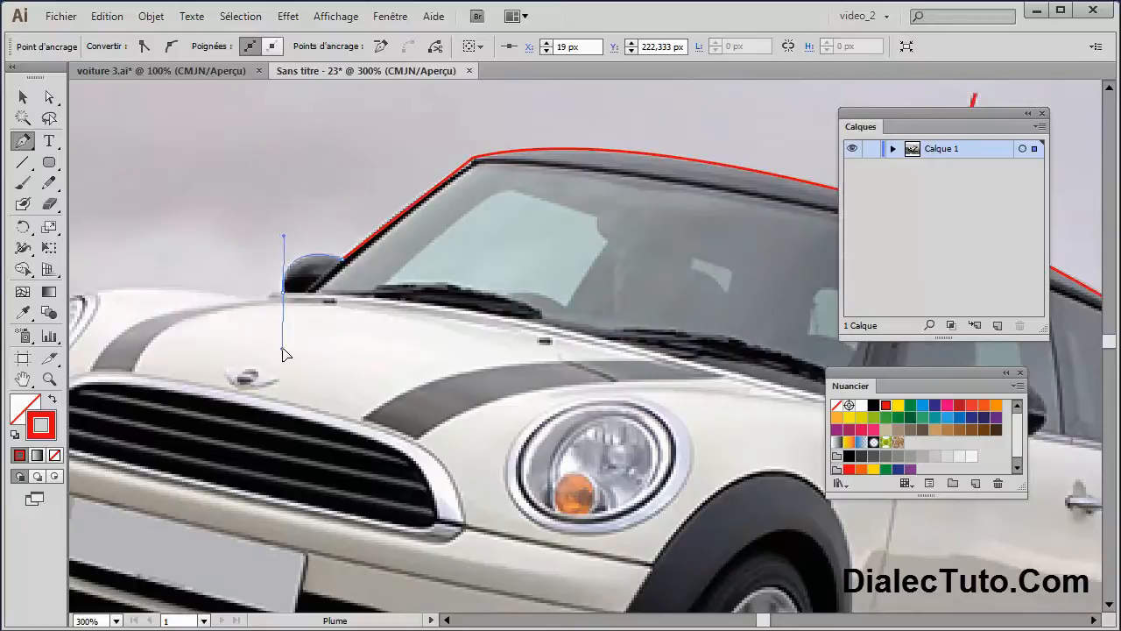
left_click(268, 299)
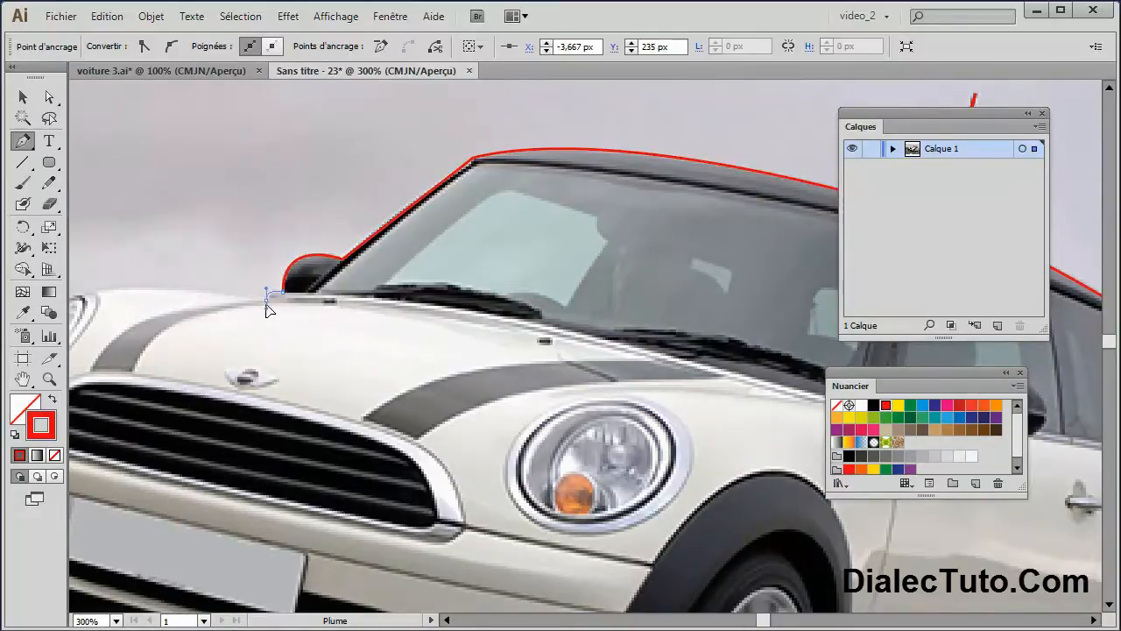
Trace the bonnet's top edge and the outer curve of the far headlight down to the front bumper
scroll(280, 306, "left", 5)
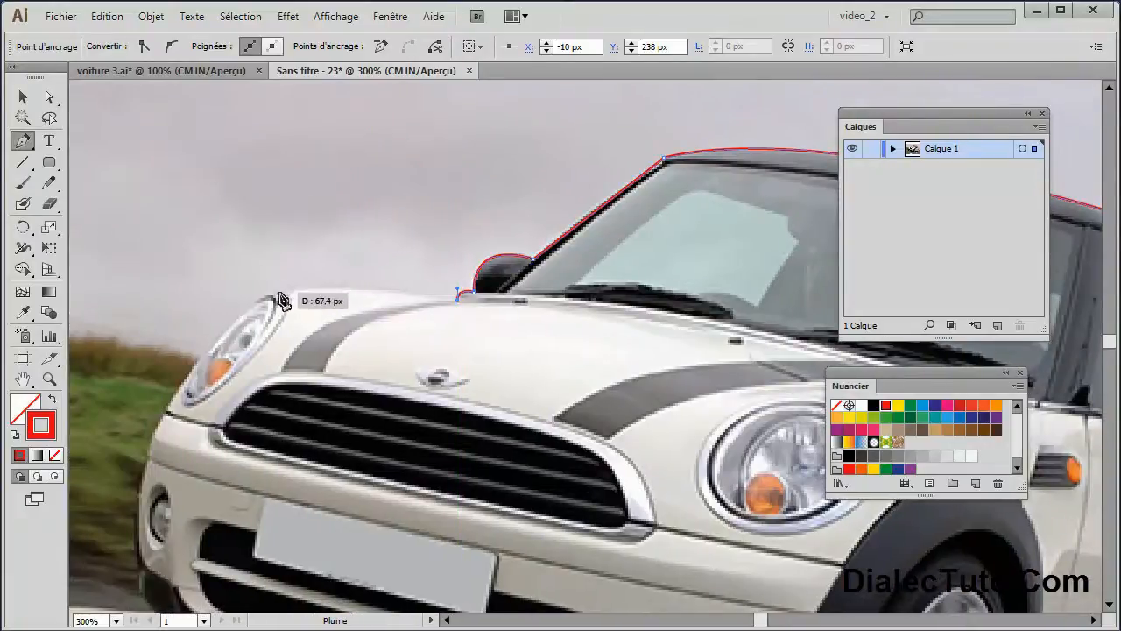
left_click_drag(273, 299, 248, 326)
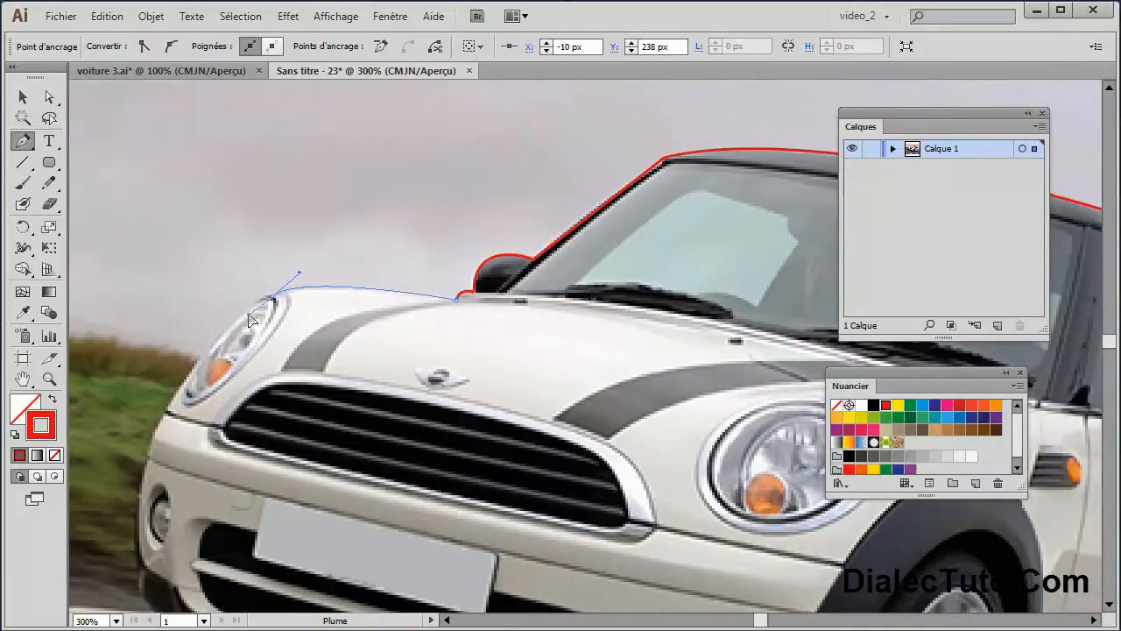
scroll(276, 305, "down", 3)
scroll(276, 305, "left", 2)
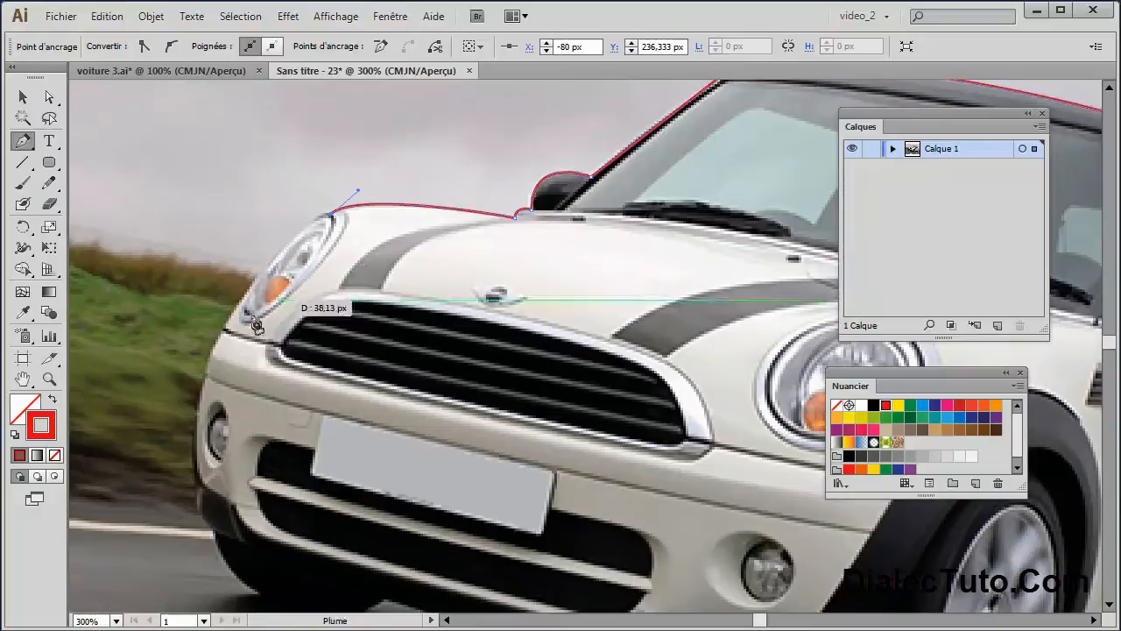
left_click_drag(225, 330, 182, 430)
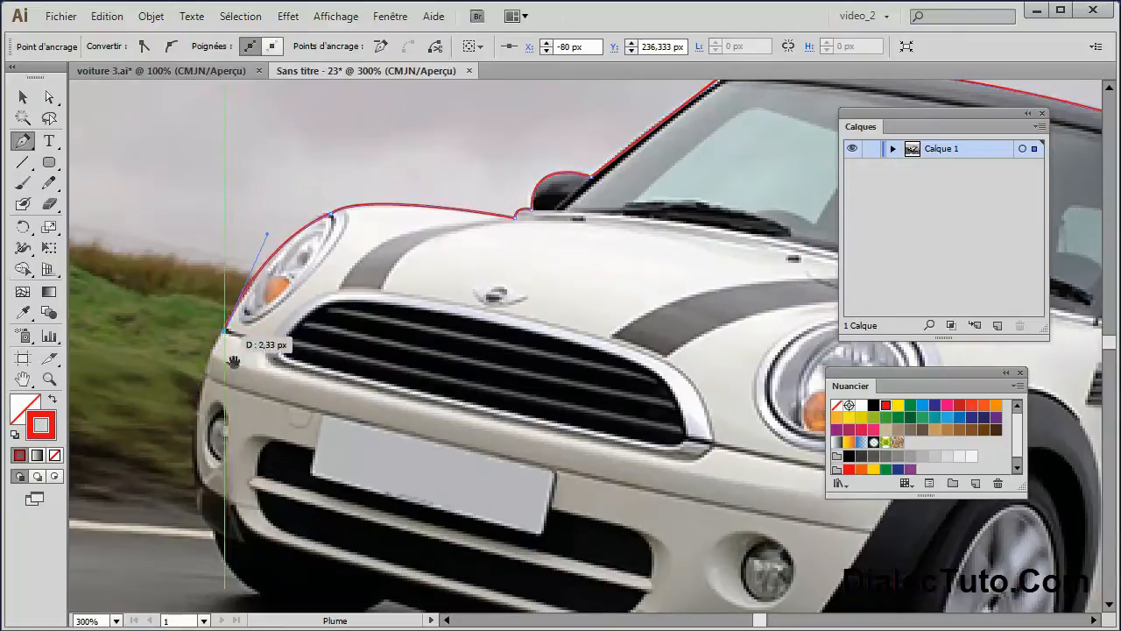
Continue the outline down the front bumper's outer edge and around the far front tyre to its base
left_click_drag(245, 321, 268, 214)
left_click_drag(233, 277, 237, 307)
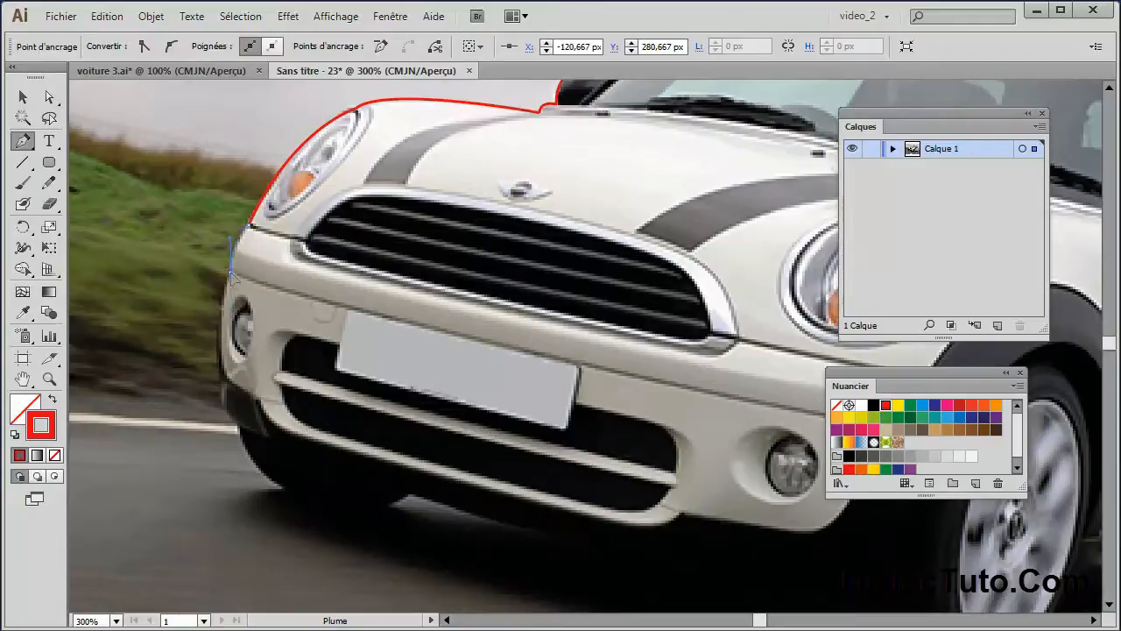
scroll(254, 310, "down", 2)
left_click(226, 331)
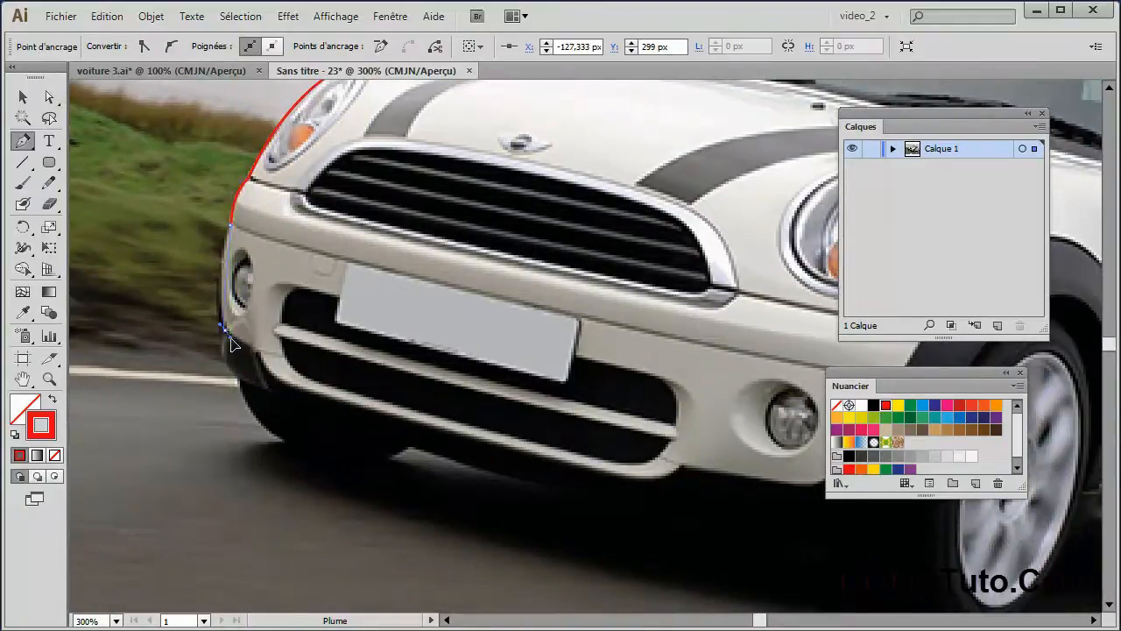
left_click_drag(249, 373, 242, 380)
left_click_drag(225, 330, 225, 332)
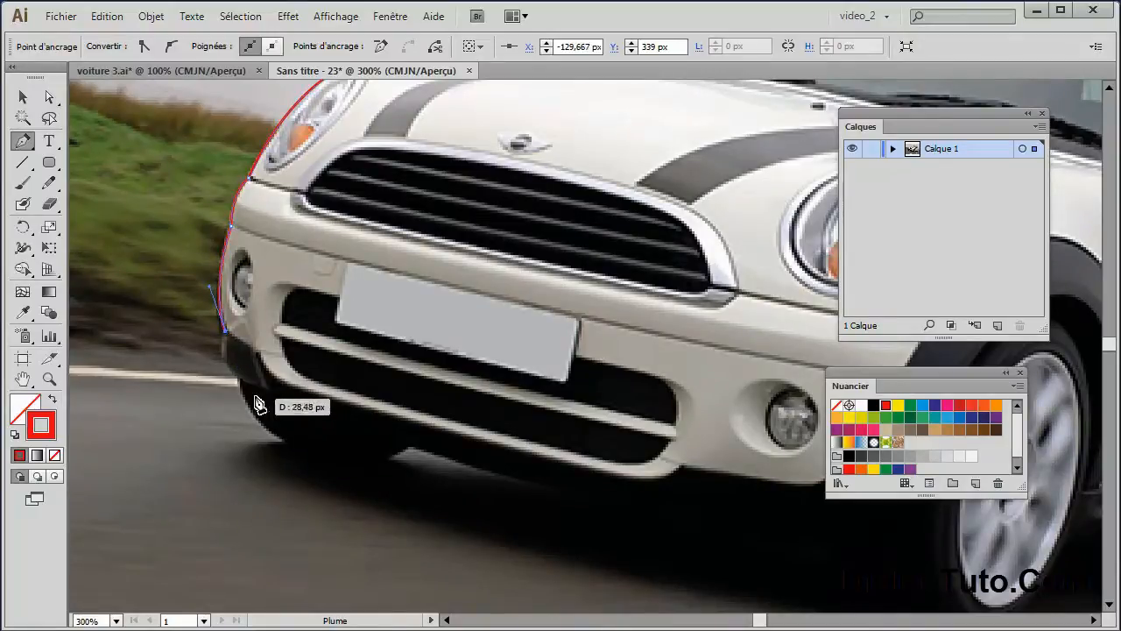
left_click(240, 381)
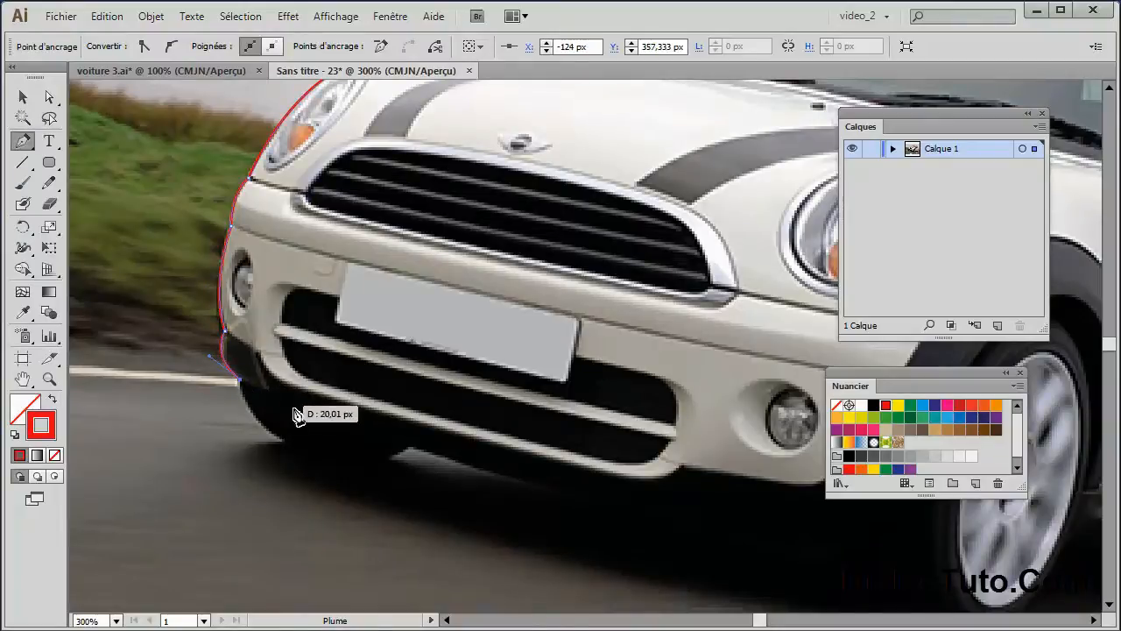
left_click_drag(284, 444, 310, 454)
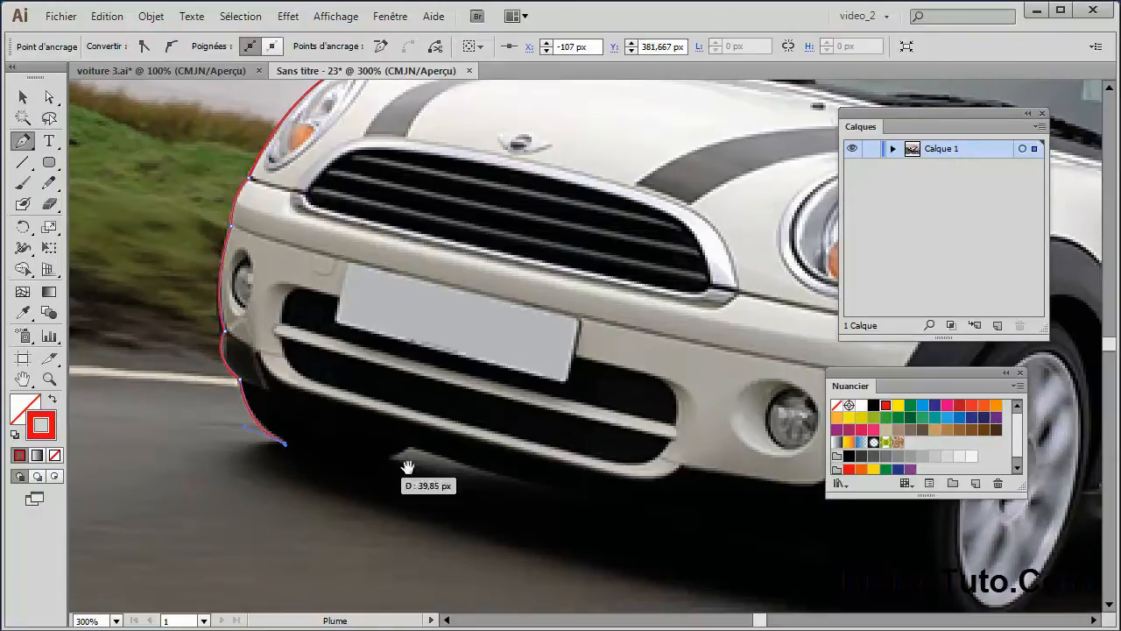
Trace the lower contour along the shadow beneath the front bumper and around the bottom of the near front wheel
key("space")
left_click_drag(424, 468, 388, 363)
left_click_drag(362, 409, 496, 440)
key("space")
left_click_drag(636, 374, 463, 370)
left_click_drag(526, 462, 541, 484)
key("space")
left_click_drag(683, 461, 444, 408)
left_click_drag(599, 492, 656, 453)
Trace the ground shadow to the base of the rear tyre and close the outline at the path's starting point behind the rear wheel
key("space")
left_click_drag(708, 376, 443, 393)
left_click_drag(550, 430, 564, 447)
left_click(692, 447)
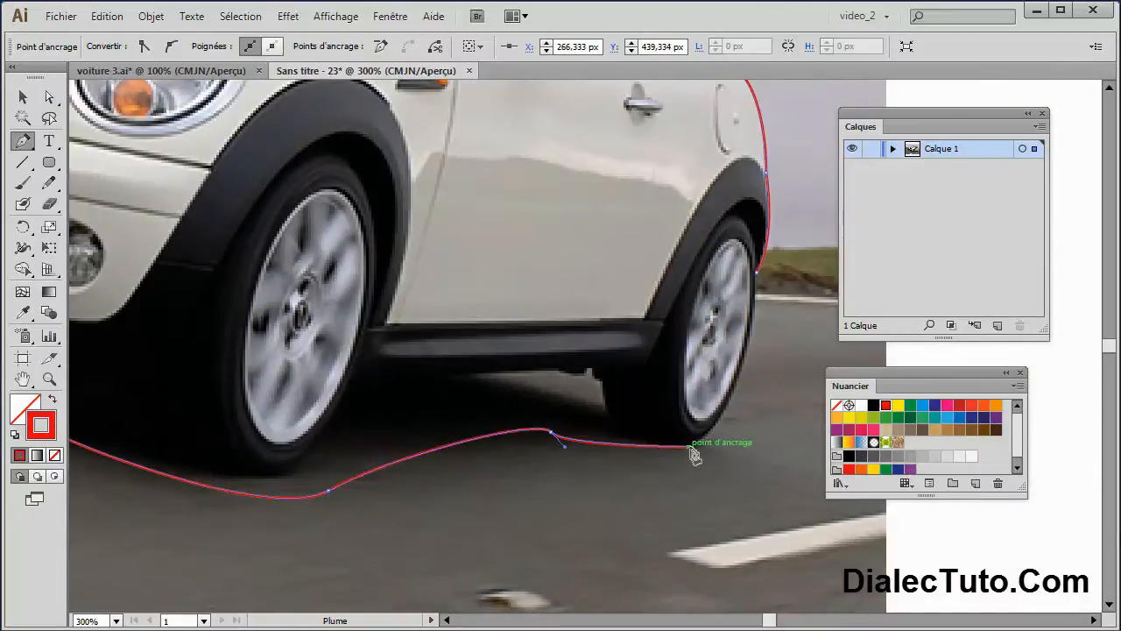
left_click_drag(756, 274, 774, 247)
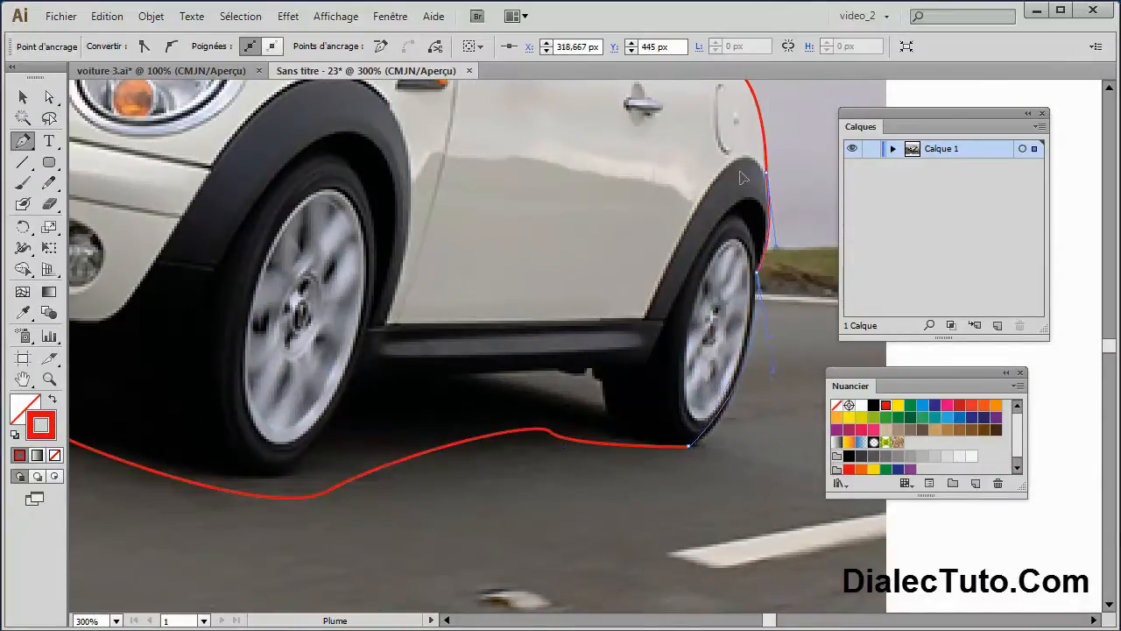
scroll(755, 153, "up", 3)
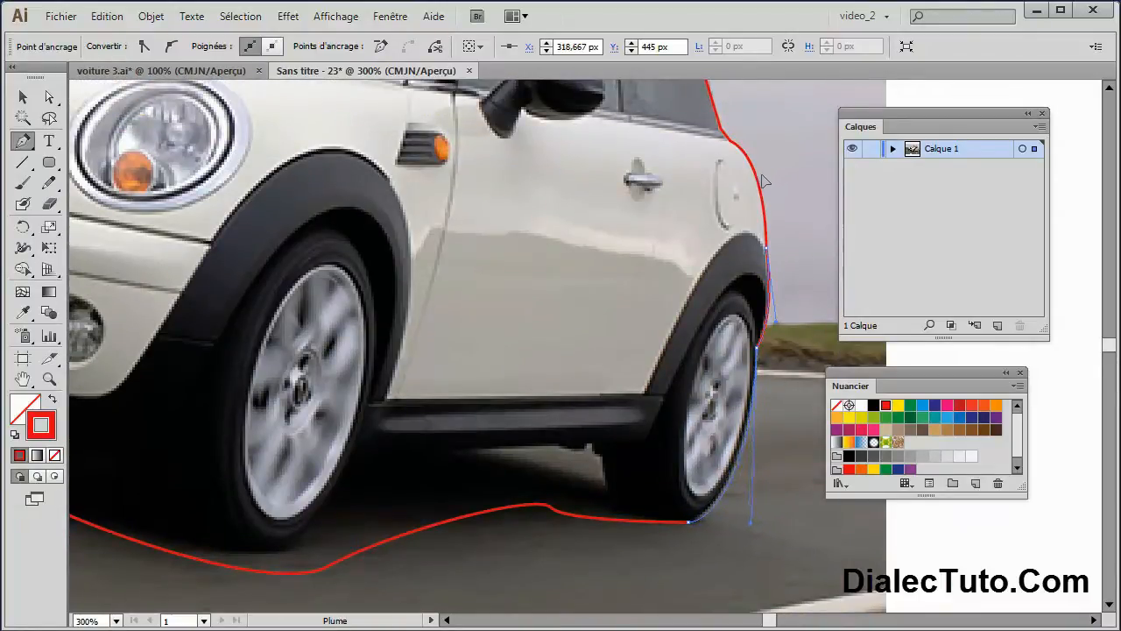
scroll(656, 393, "down", 1)
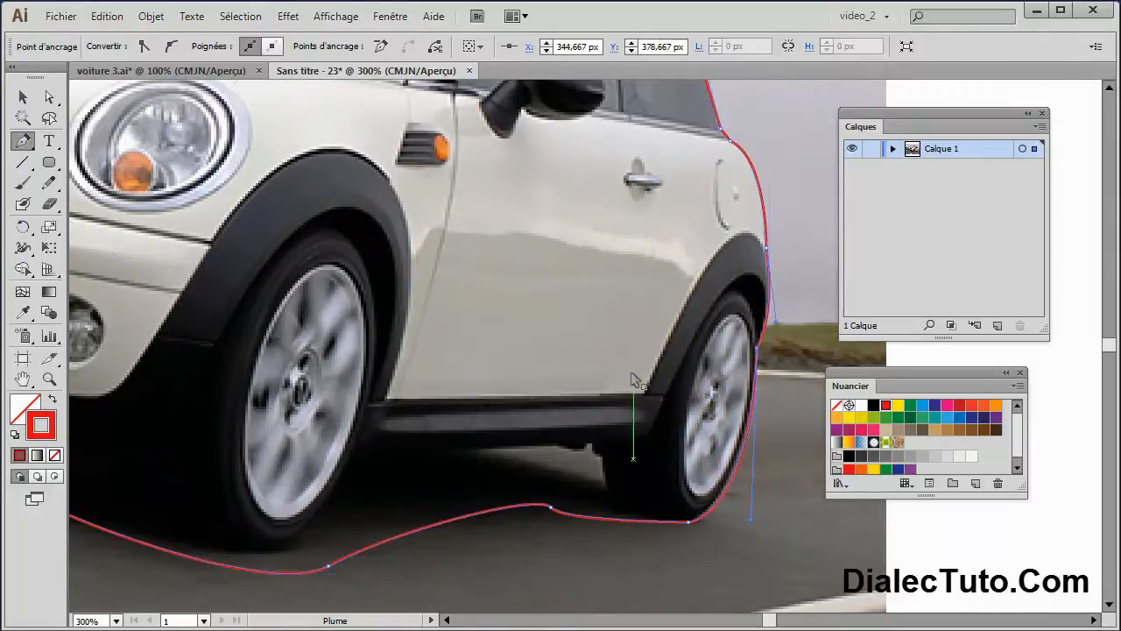
scroll(639, 380, "down", 2)
left_click_drag(632, 372, 637, 411)
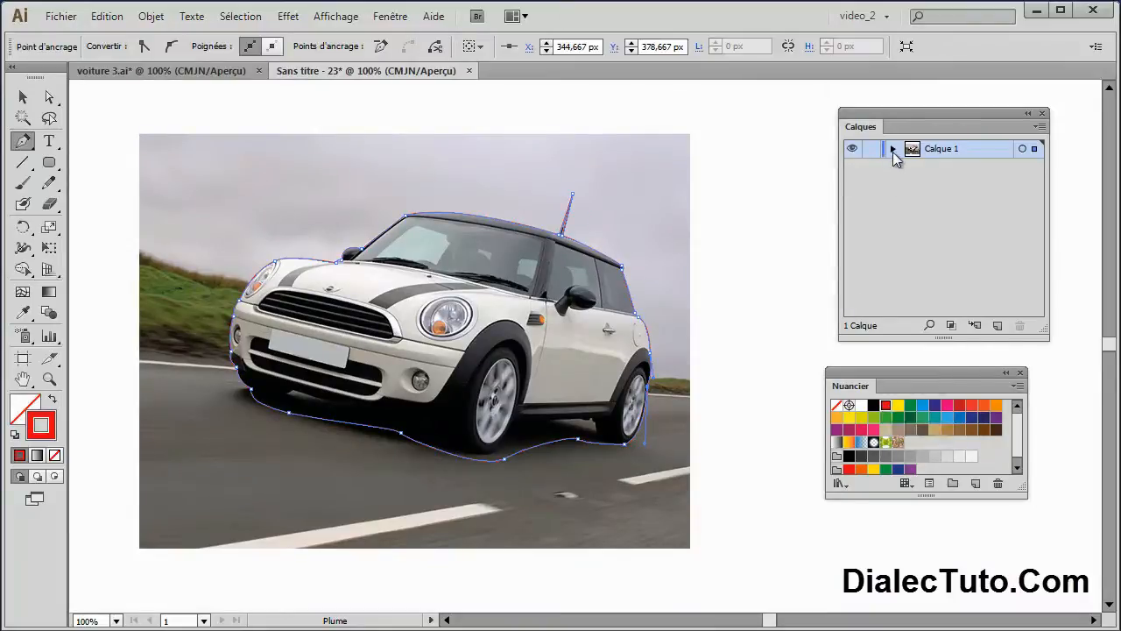
Check the traced path without the photo, then clip Calque 1's photo to the car outline with a clipping mask
left_click(893, 150)
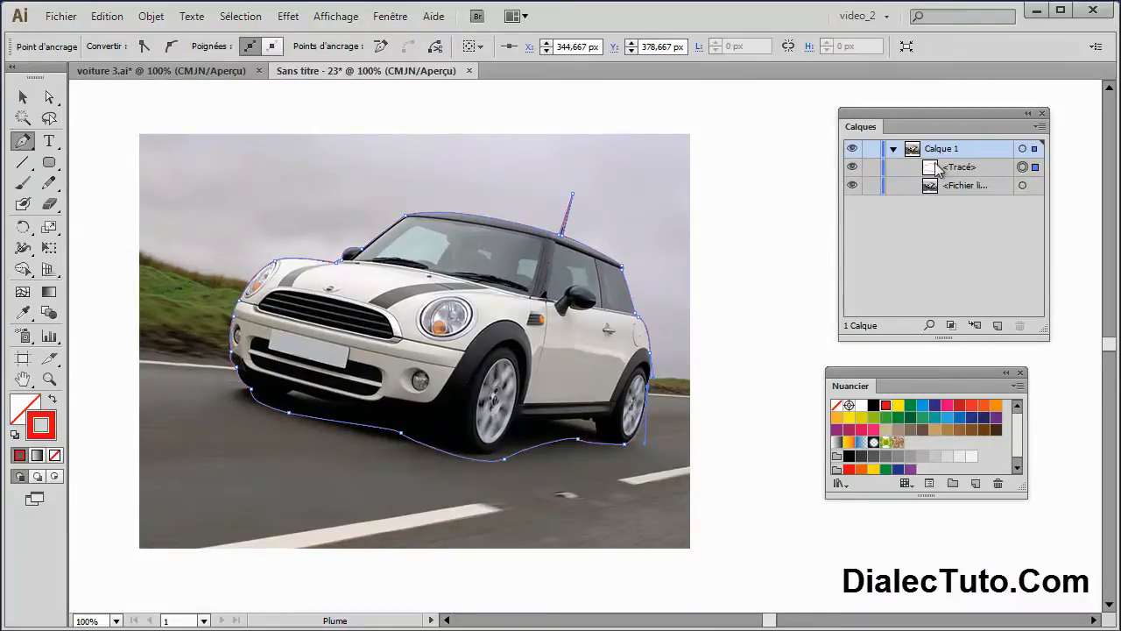
left_click(851, 185)
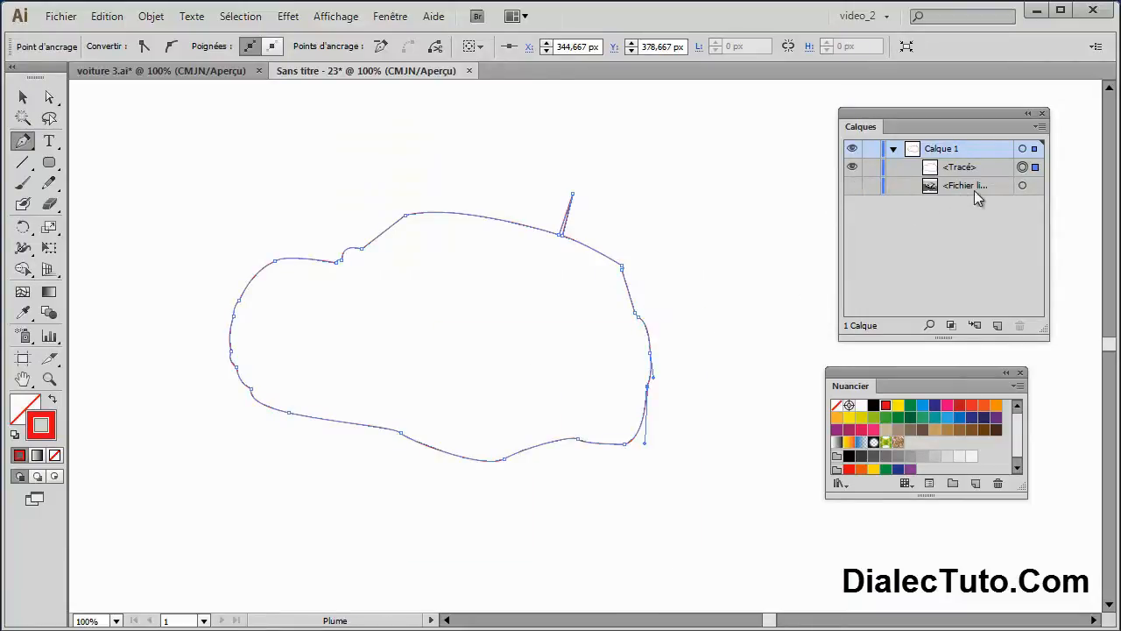
left_click(851, 185)
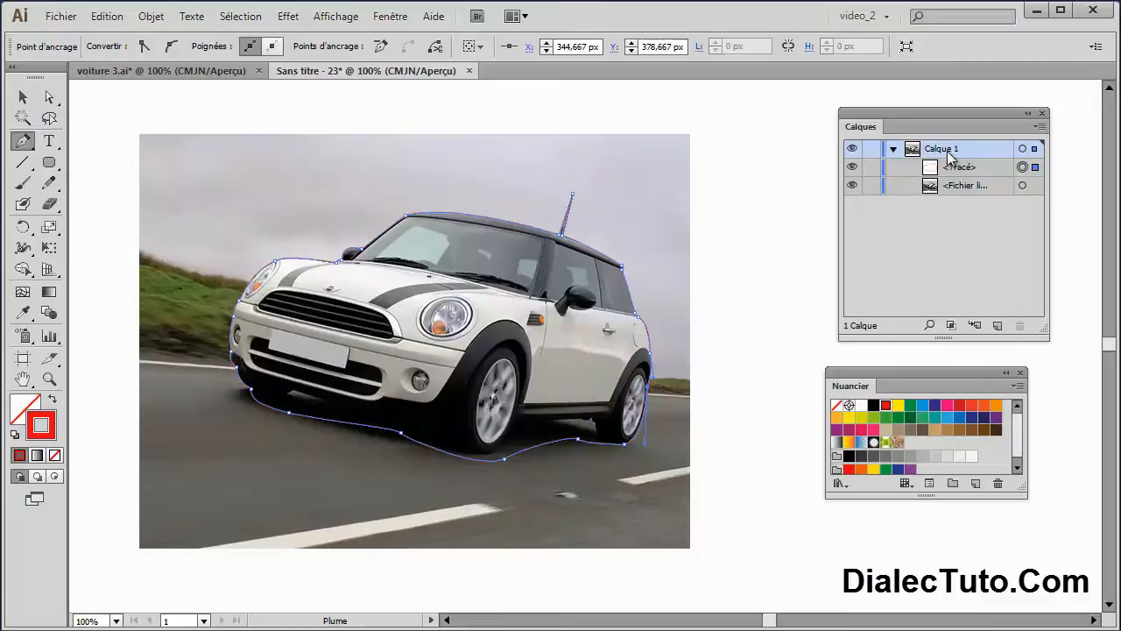
left_click(951, 326)
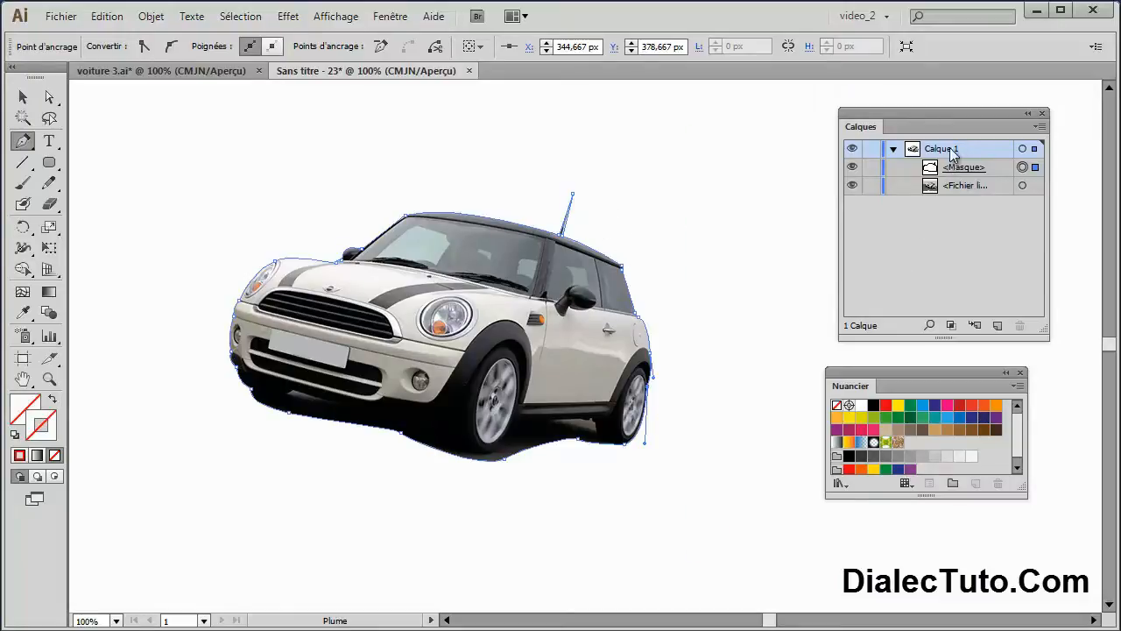
Release the clipping mask on Calque 1 and apply it again
left_click_drag(957, 114, 892, 116)
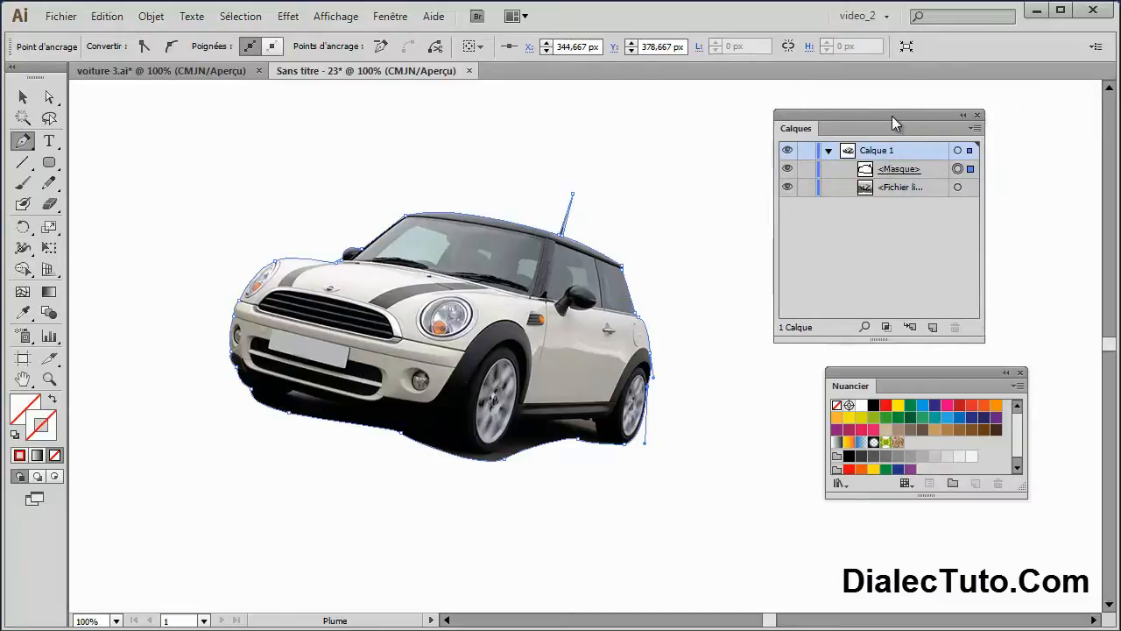
left_click(886, 328)
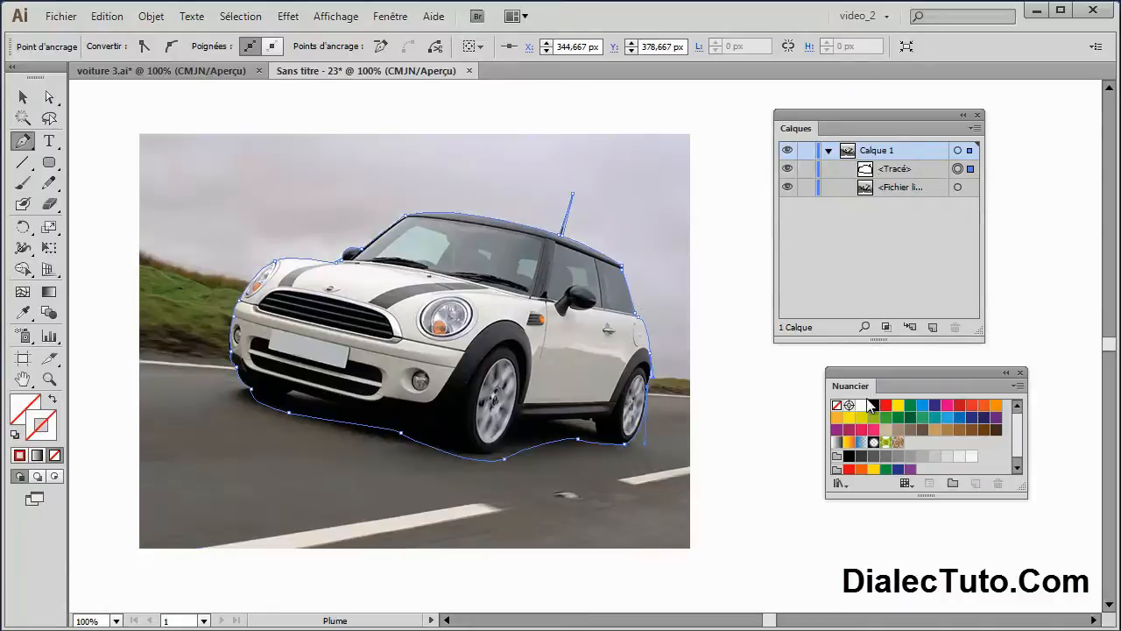
left_click(886, 328)
Select all of Calque 1, mask and photo together, and rotate it slightly anticlockwise
left_click(22, 97)
key("ctrl+a")
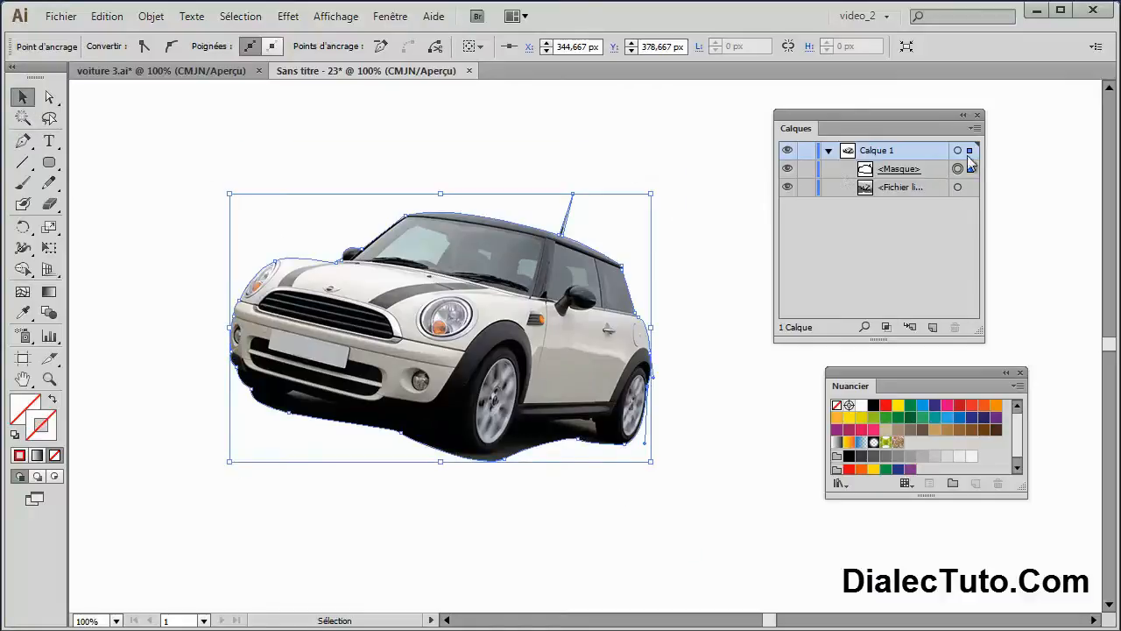
left_click(957, 151)
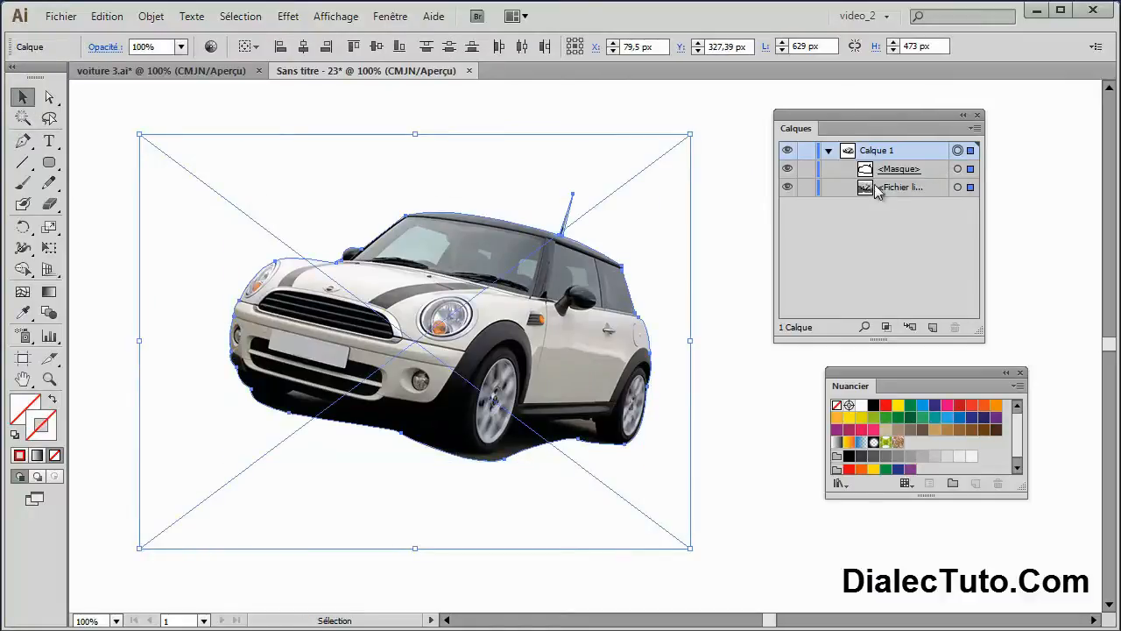
left_click_drag(696, 120, 676, 107)
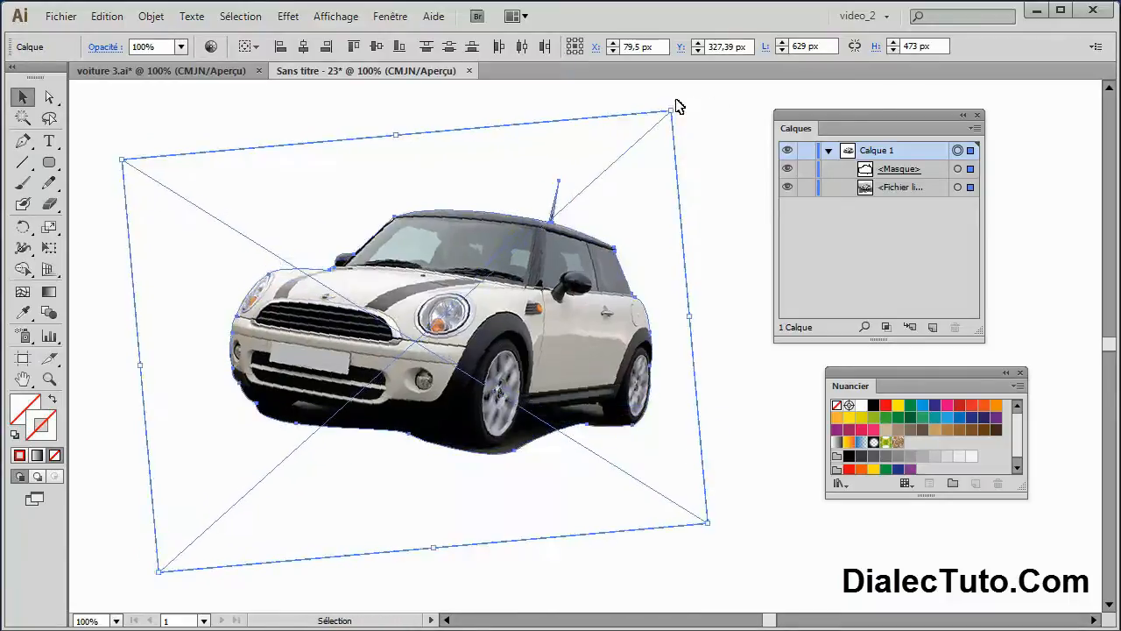
left_click(739, 221)
Select only the linked image Voiture.jpg inside the clipping mask
key("ctrl+minus")
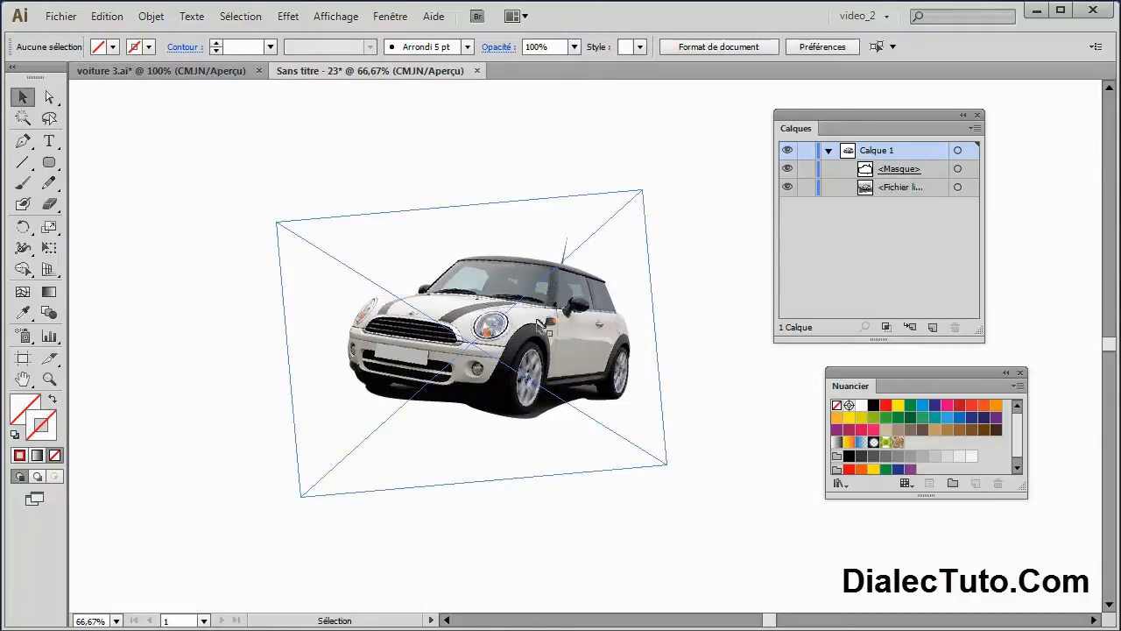
left_click(550, 343)
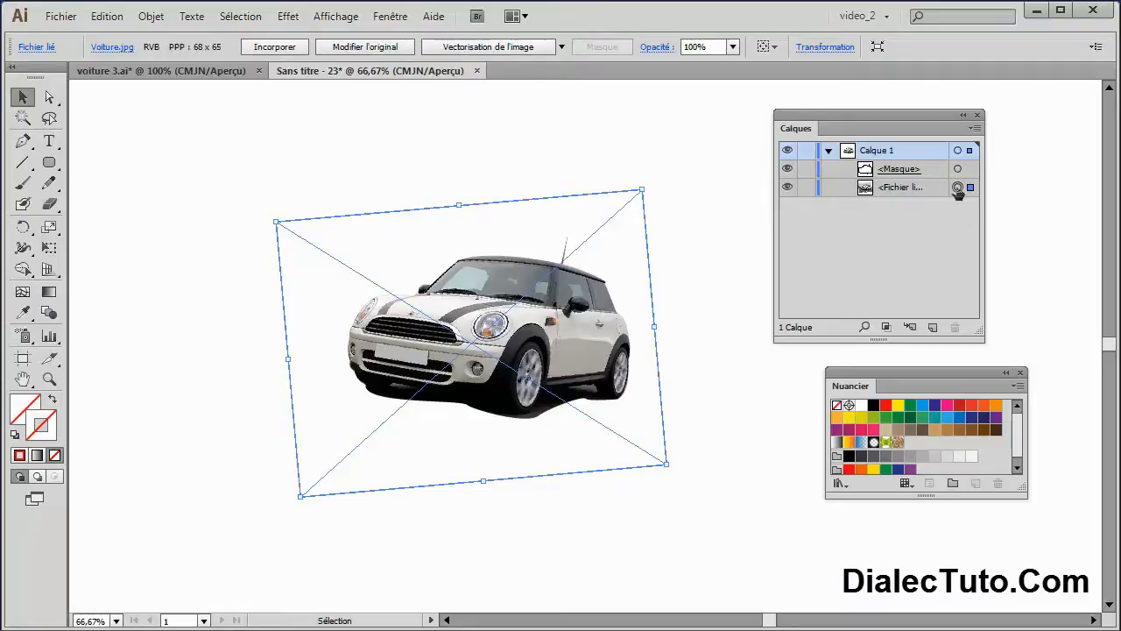
left_click_drag(688, 235, 589, 234)
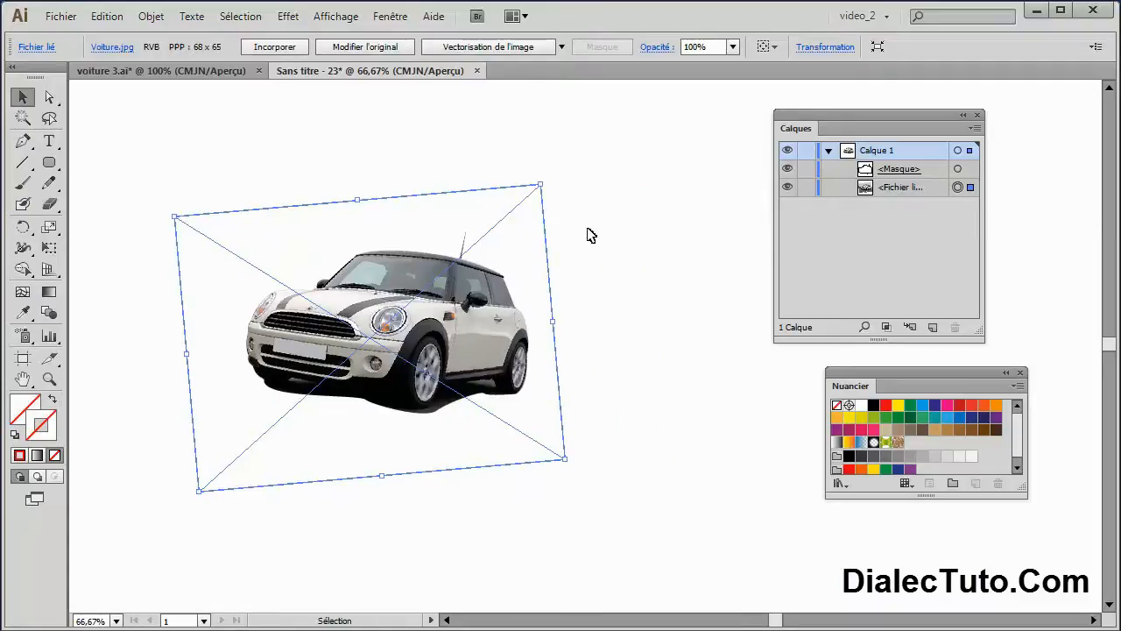
Try Image Trace on the car photo with the default preset, and undo the trace
left_click(486, 47)
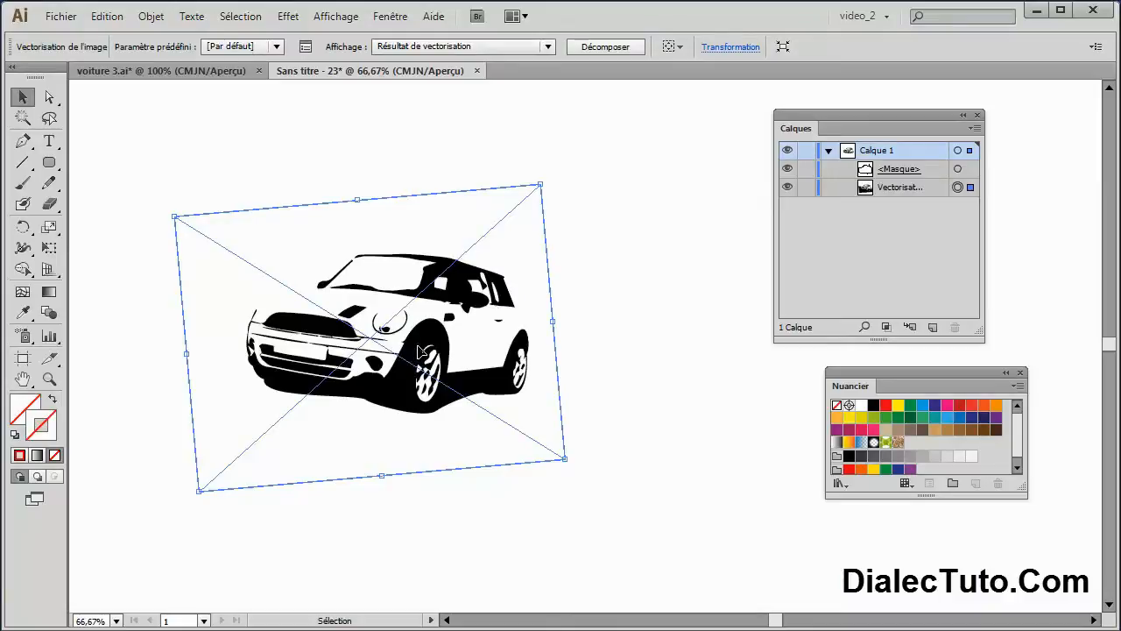
left_click(107, 15)
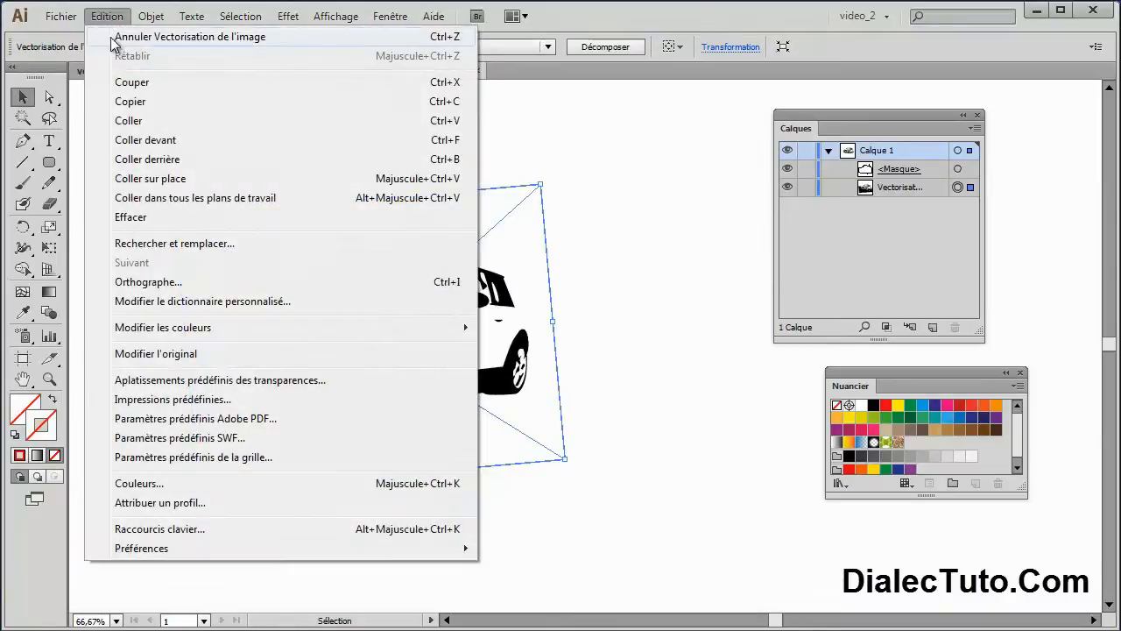
left_click(175, 36)
Vectorise the car photo with the 6 couleurs Image Trace preset and expand the result into editable paths
left_click(586, 47)
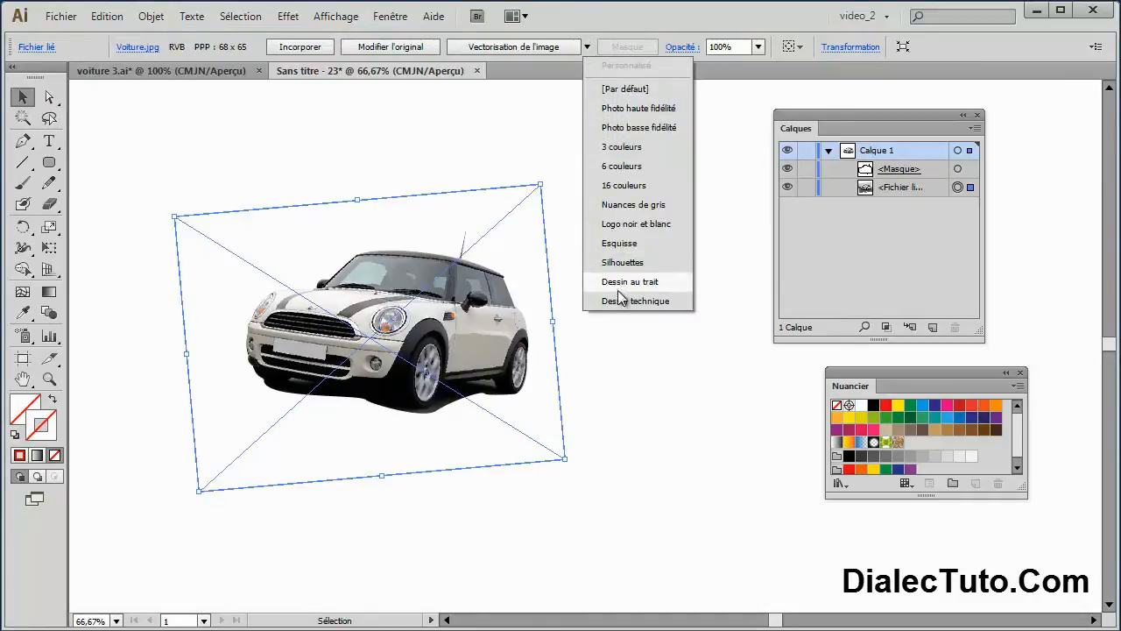
left_click(633, 168)
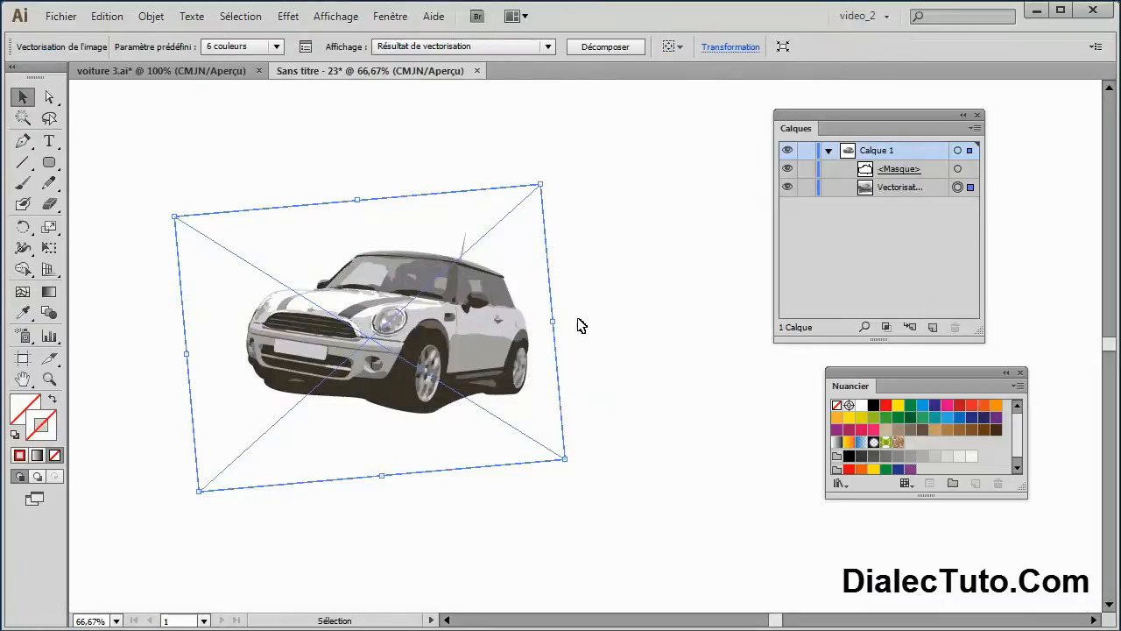
key("ctrl+1")
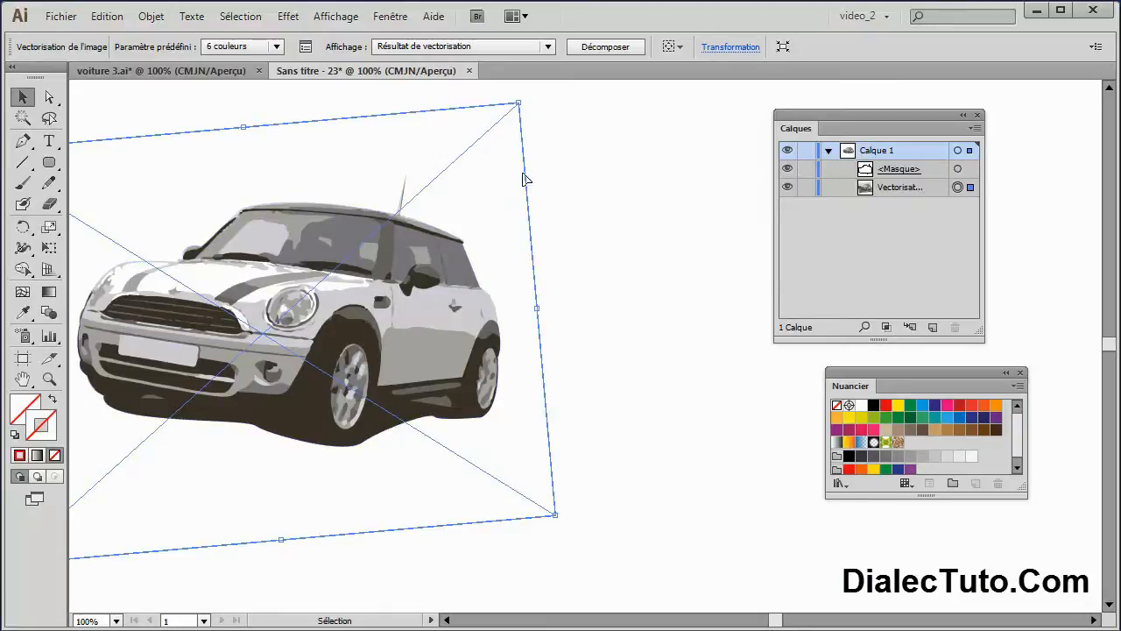
left_click(603, 48)
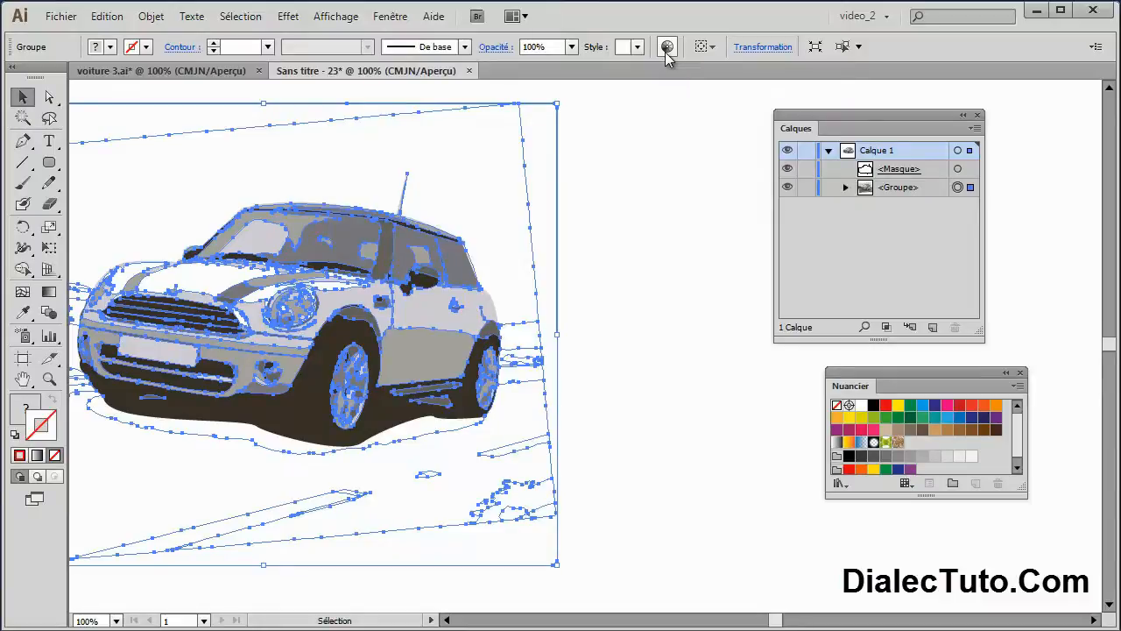
Open the Recolor Artwork settings for the expanded car group, keeping the car visible beside the dialog
key("ctrl+minus")
left_click_drag(445, 349, 287, 355)
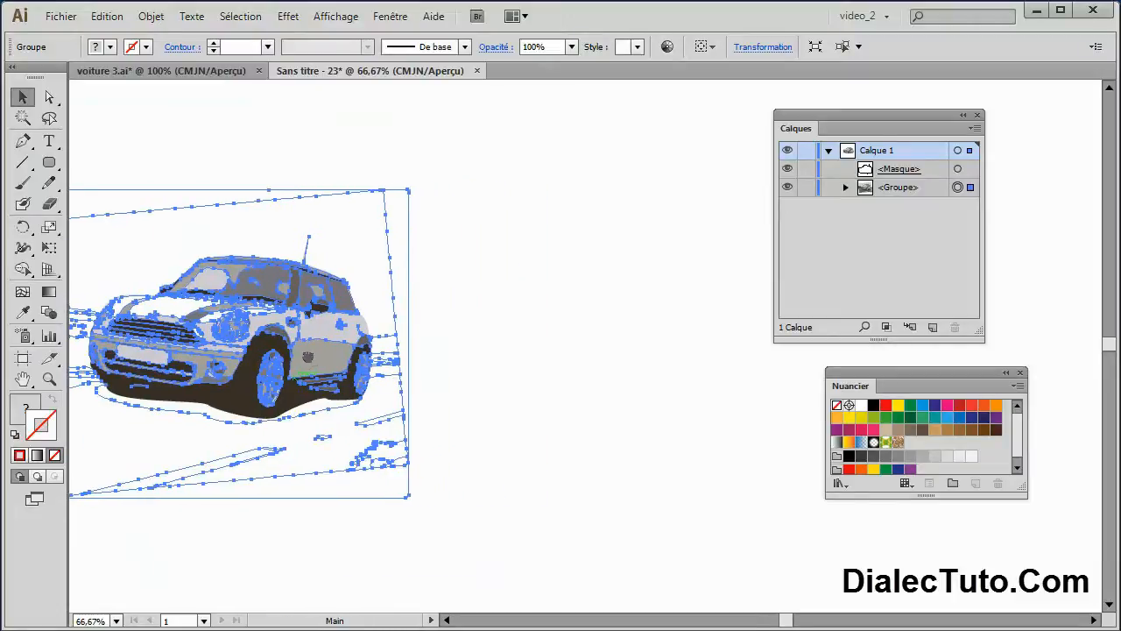
left_click(667, 47)
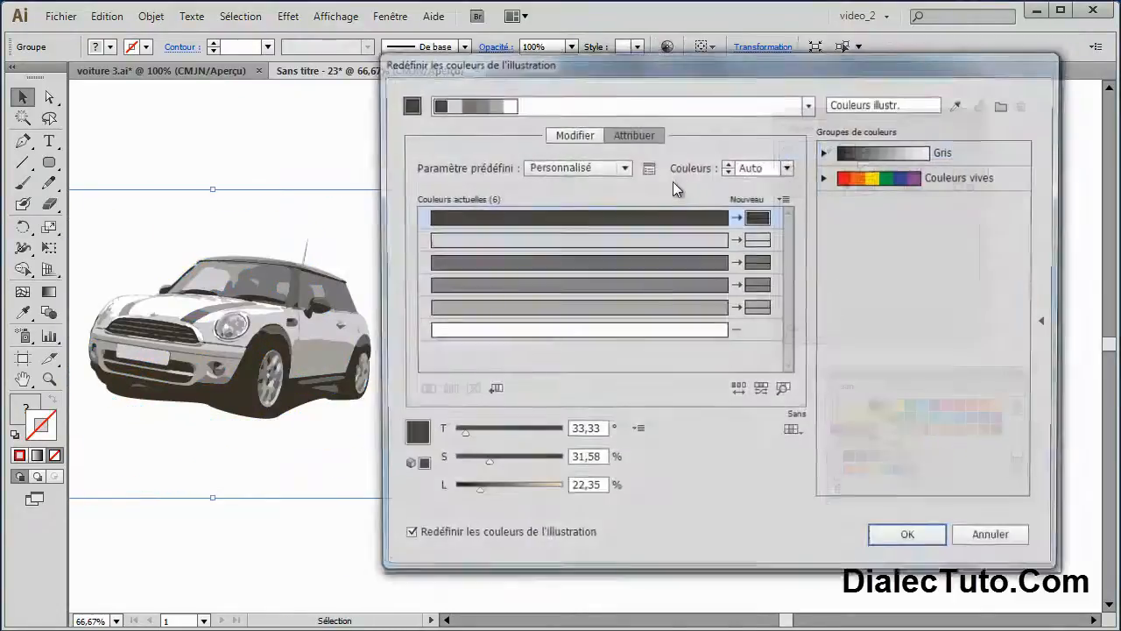
left_click_drag(565, 65, 576, 68)
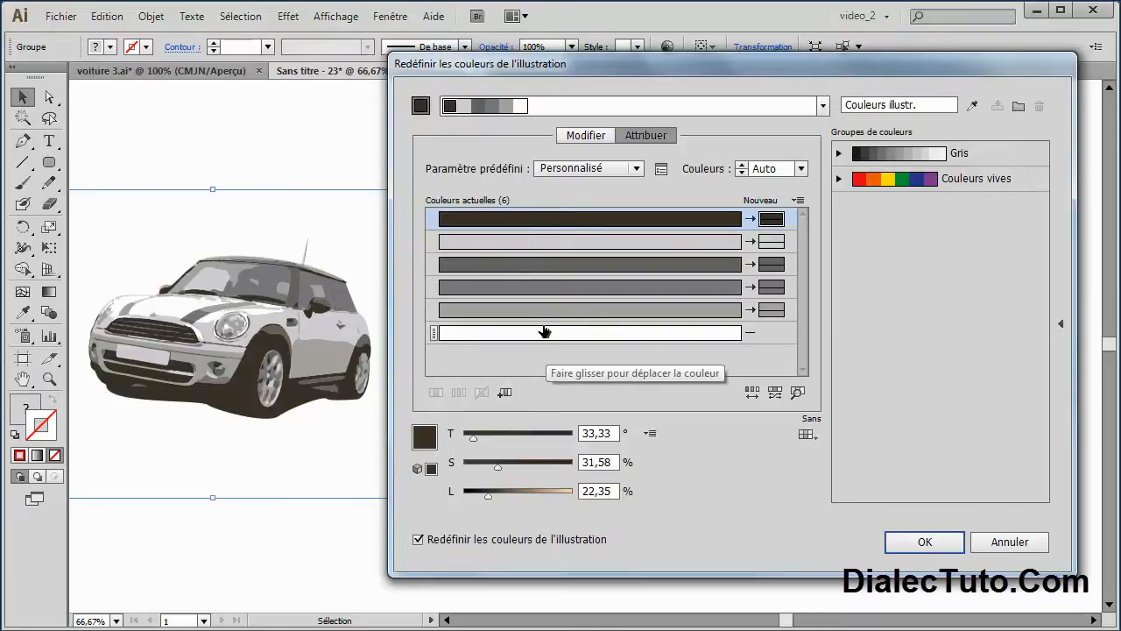
Highlight the areas of the car covered by each of the five non-white colours in turn to identify what each one controls
left_click(797, 396)
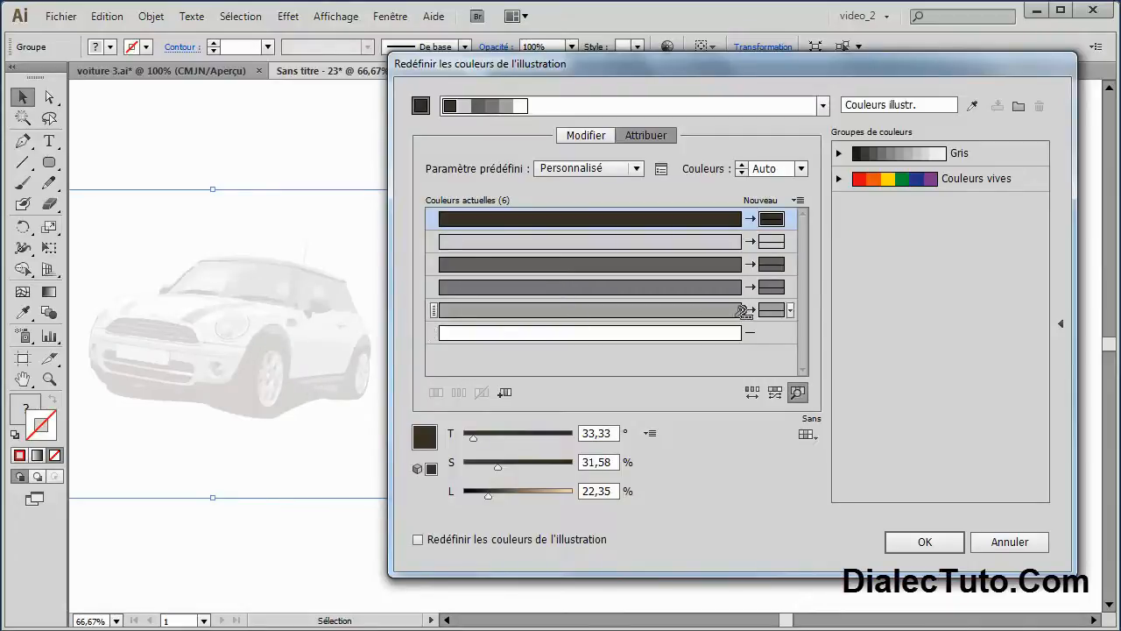
left_click(768, 312)
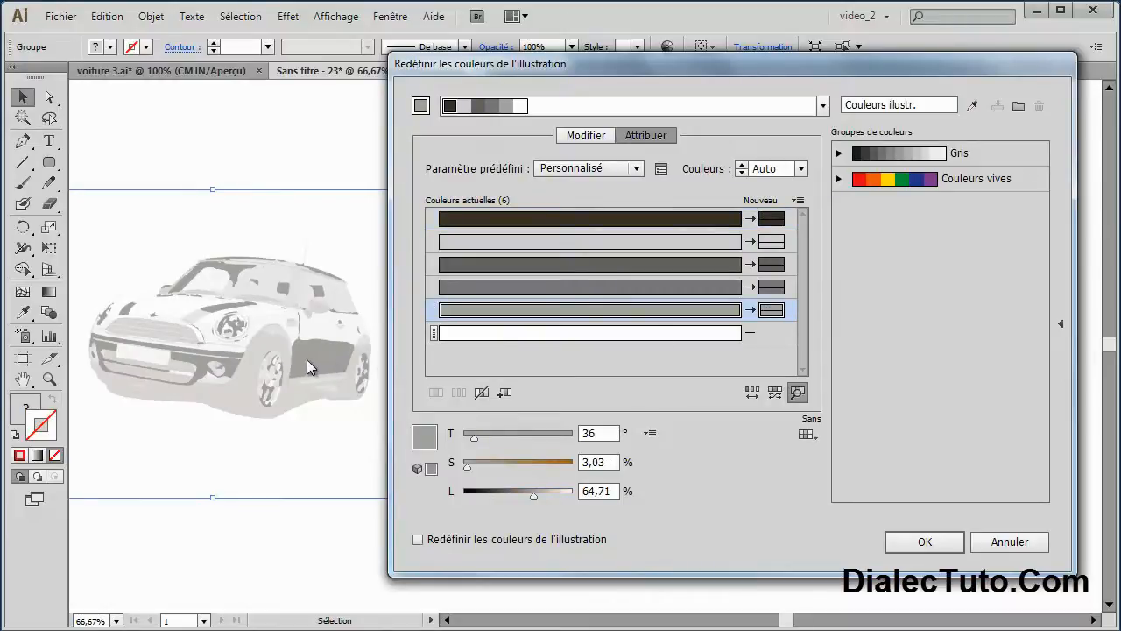
left_click(770, 287)
left_click(771, 264)
left_click(771, 242)
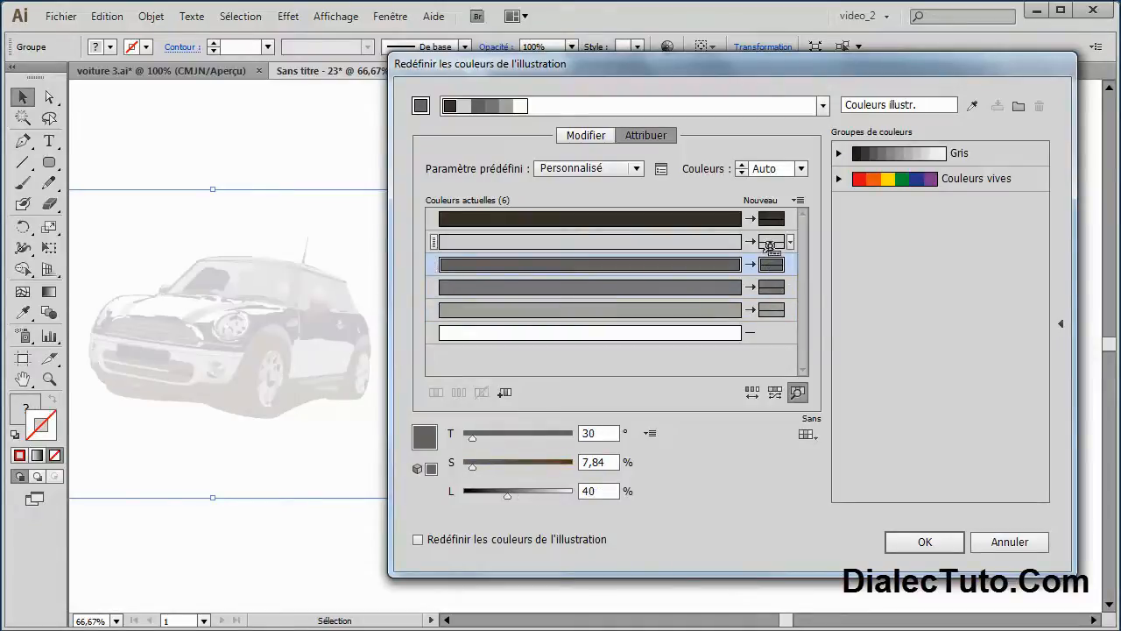
left_click(770, 219)
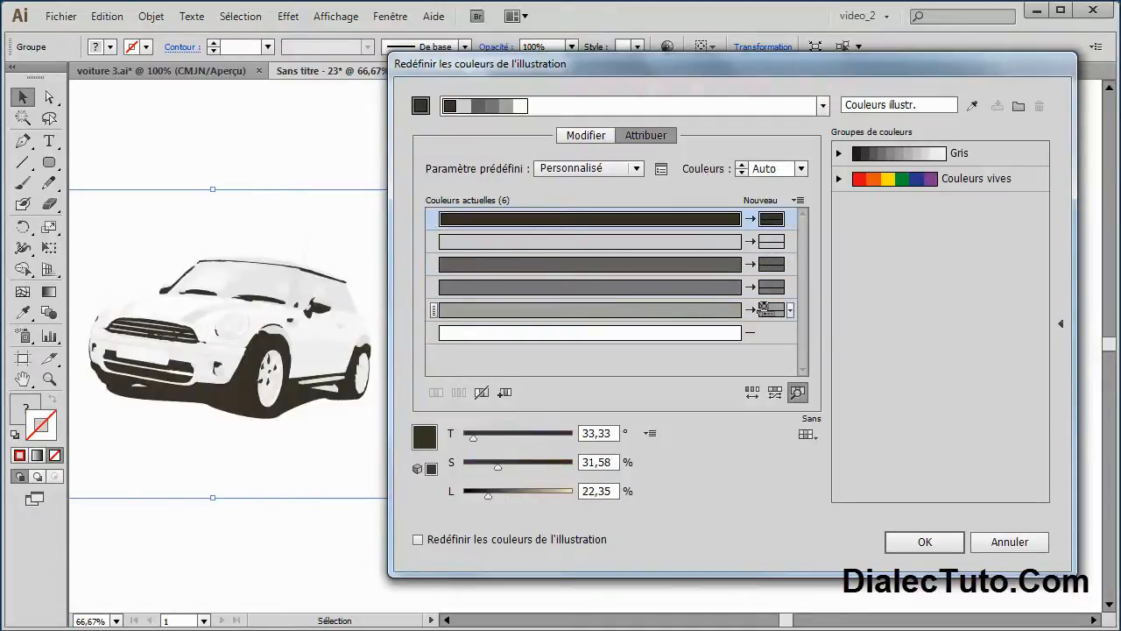
Recolour the light grey-brown of the car body to blue with hue 233°, saturation 47 % and brightness 57 %, and preview it on the artwork
left_click(768, 312)
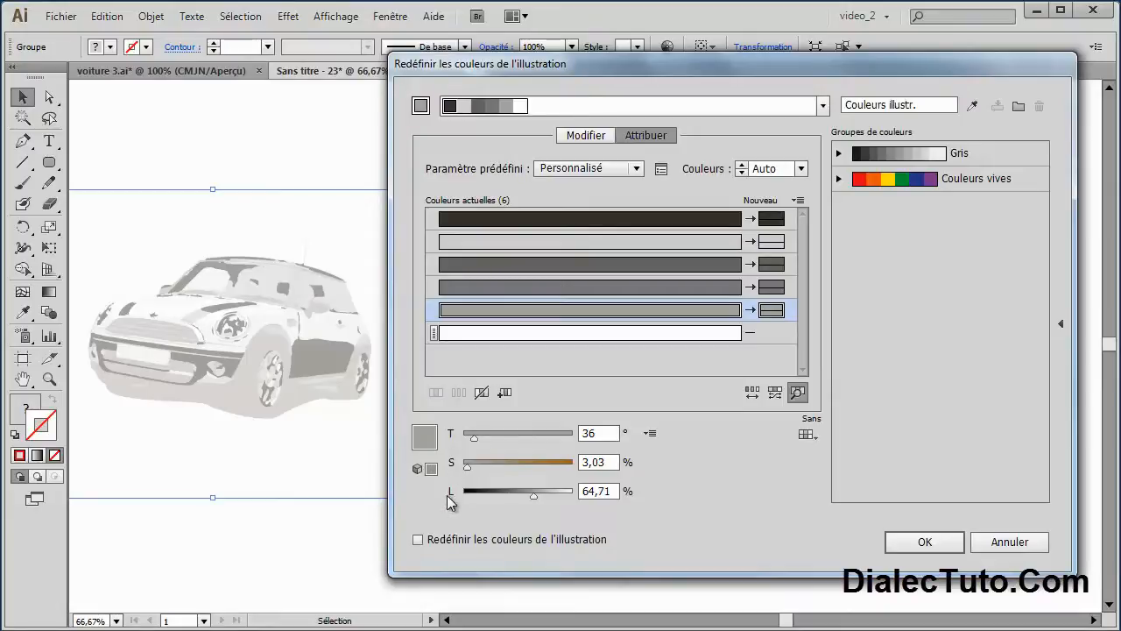
left_click_drag(473, 436, 522, 438)
left_click(515, 461)
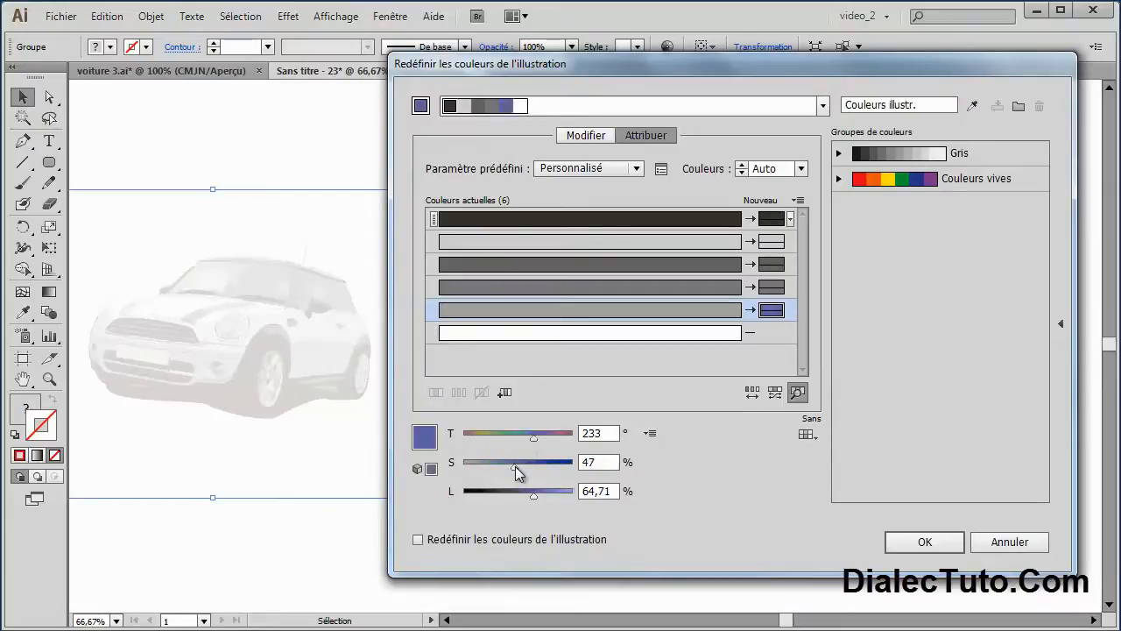
left_click_drag(532, 501, 526, 501)
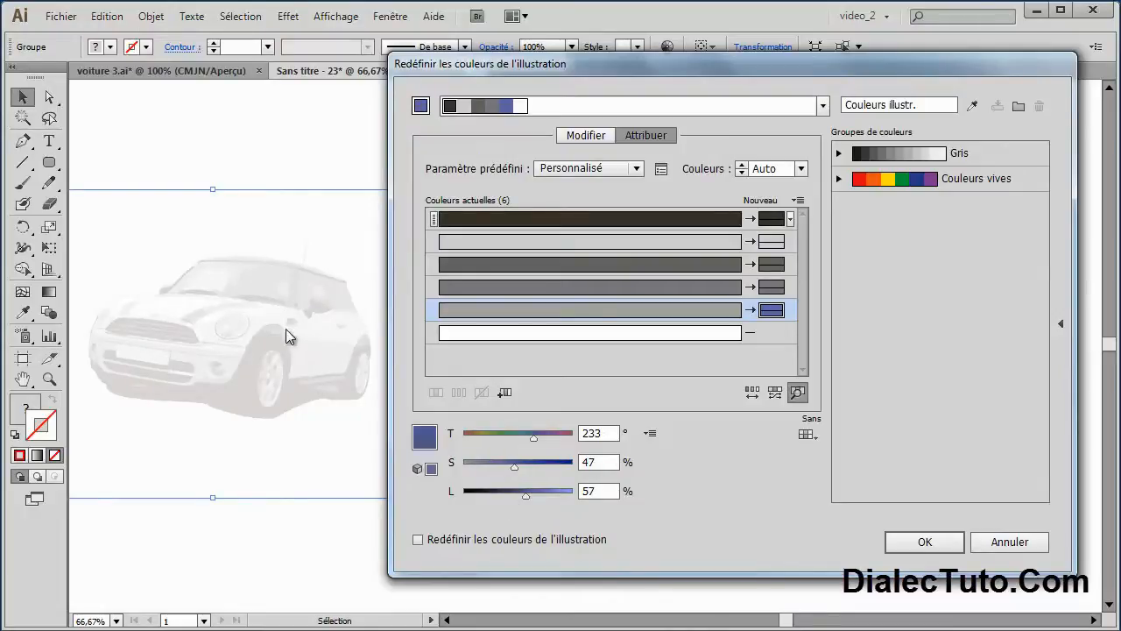
left_click(469, 543)
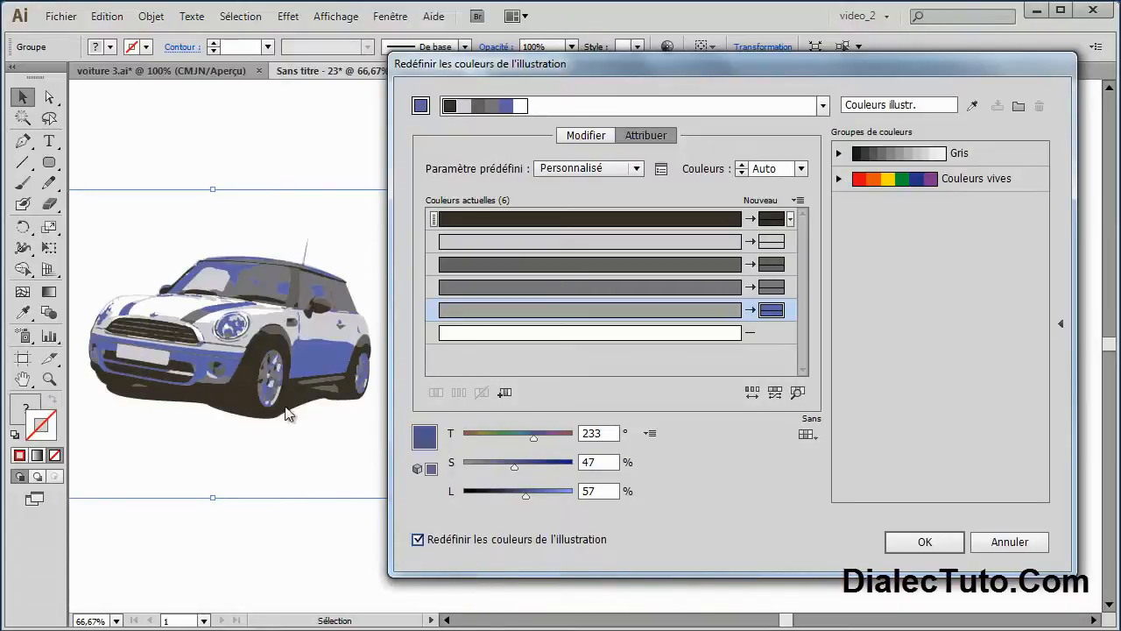
Refine the car body's blue to a light sky blue with hue 211.11°, saturation 36 % and brightness 100 %
left_click_drag(536, 438, 524, 467)
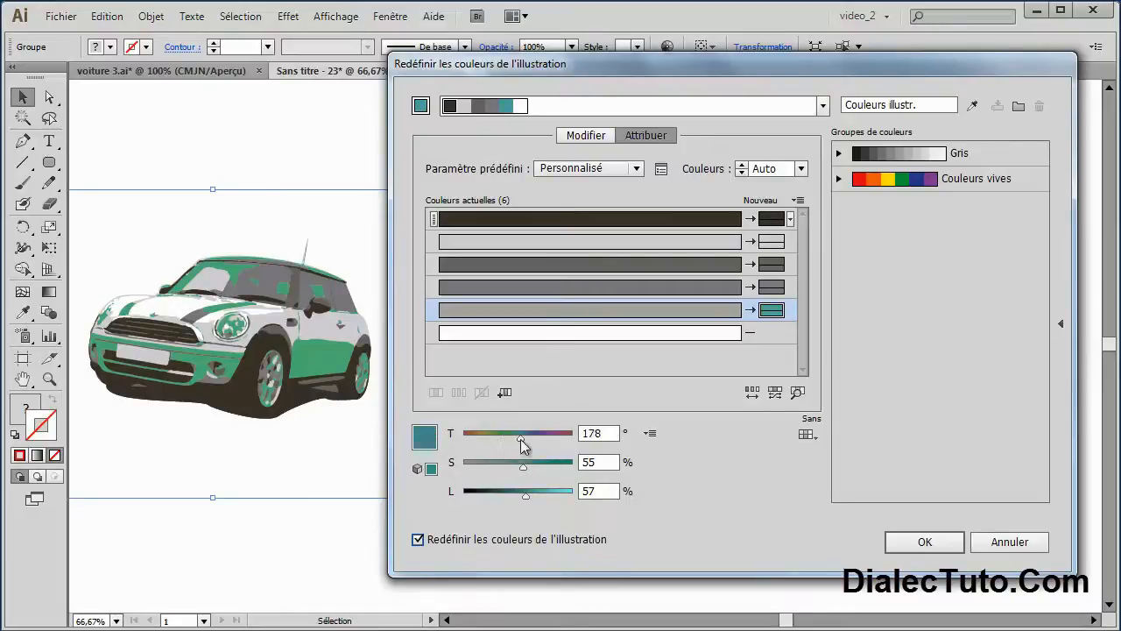
left_click_drag(520, 437, 528, 438)
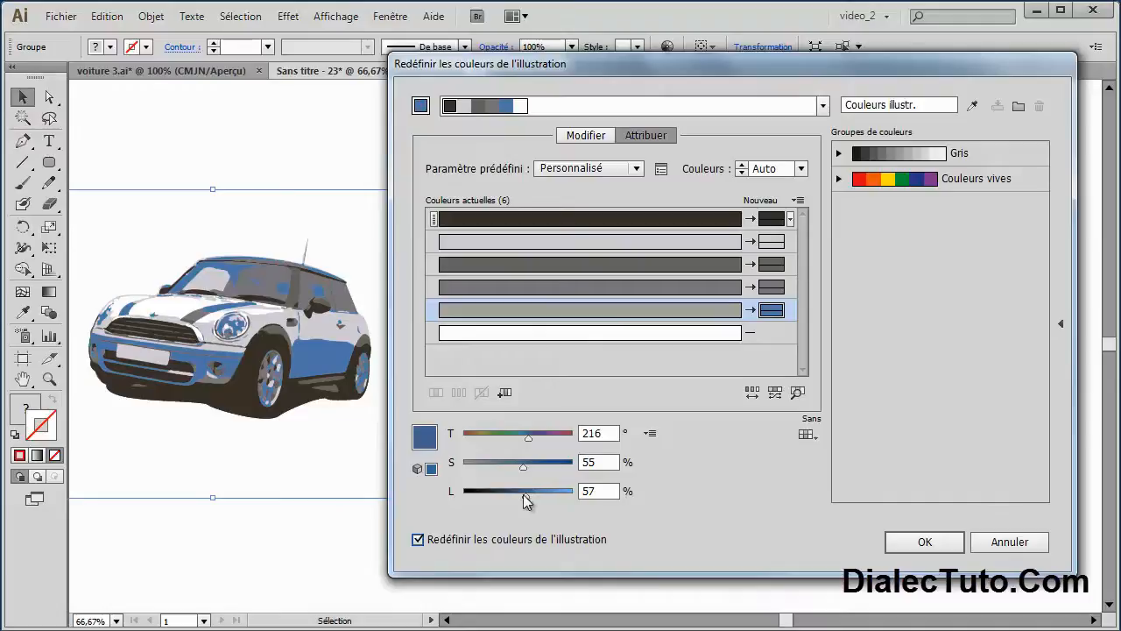
left_click_drag(532, 498, 549, 499)
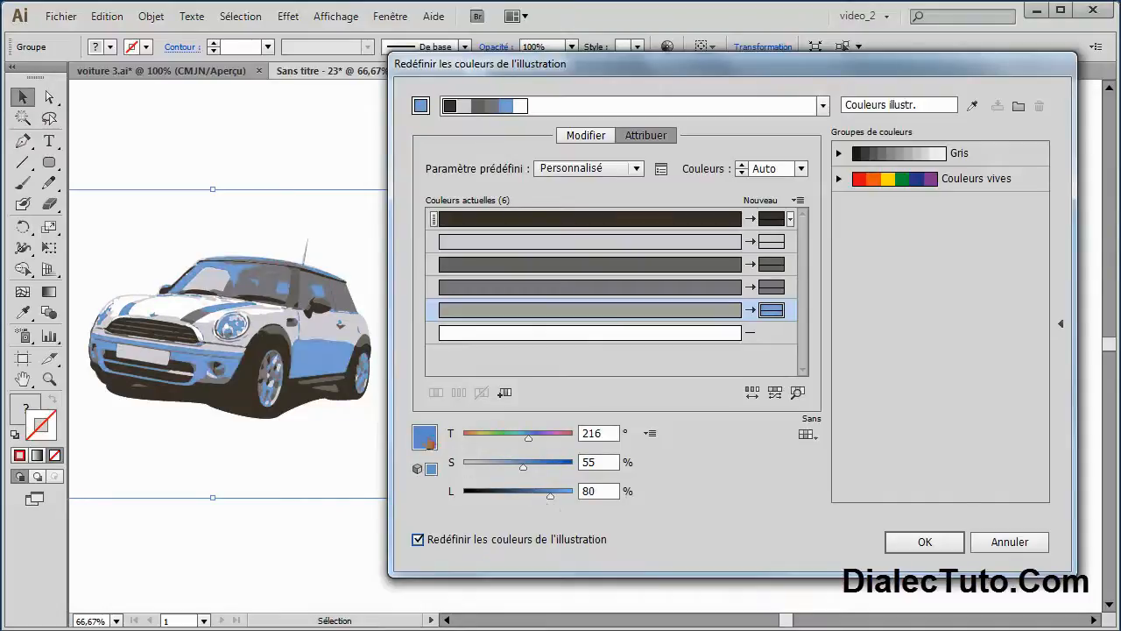
double_click(426, 438)
mouse_move(587, 287)
left_mouse_down()
mouse_move(584, 267)
mouse_move(572, 271)
left_mouse_up()
left_click(903, 251)
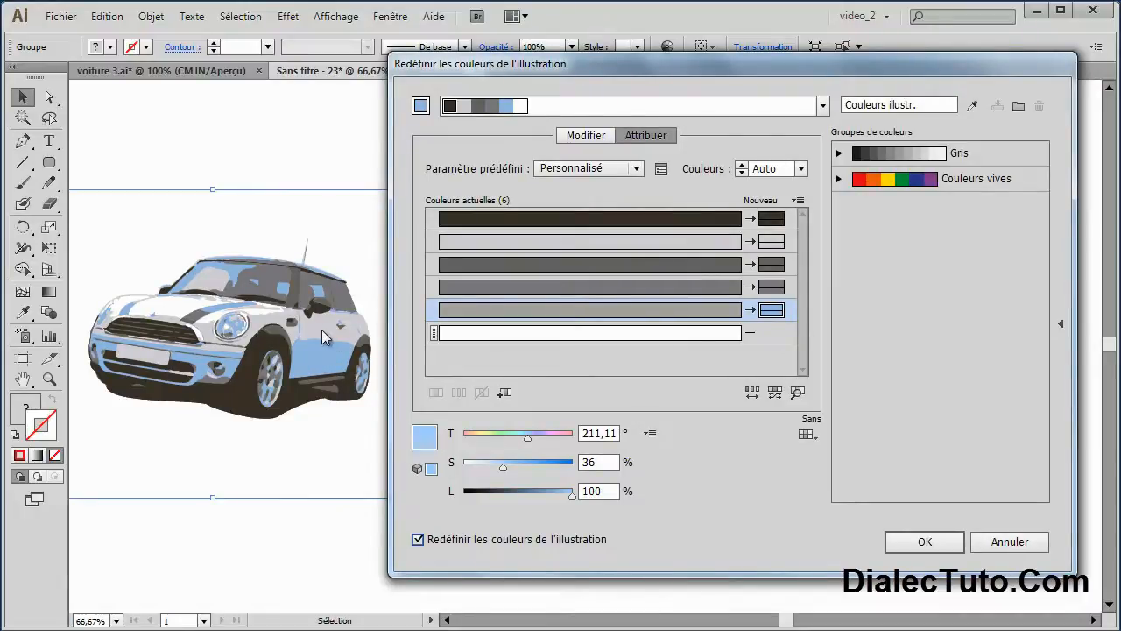
Recolour the lightest grey of the car to a very pale blue with hue 213°, saturation 16.39 % and brightness 100 %
left_click(797, 393)
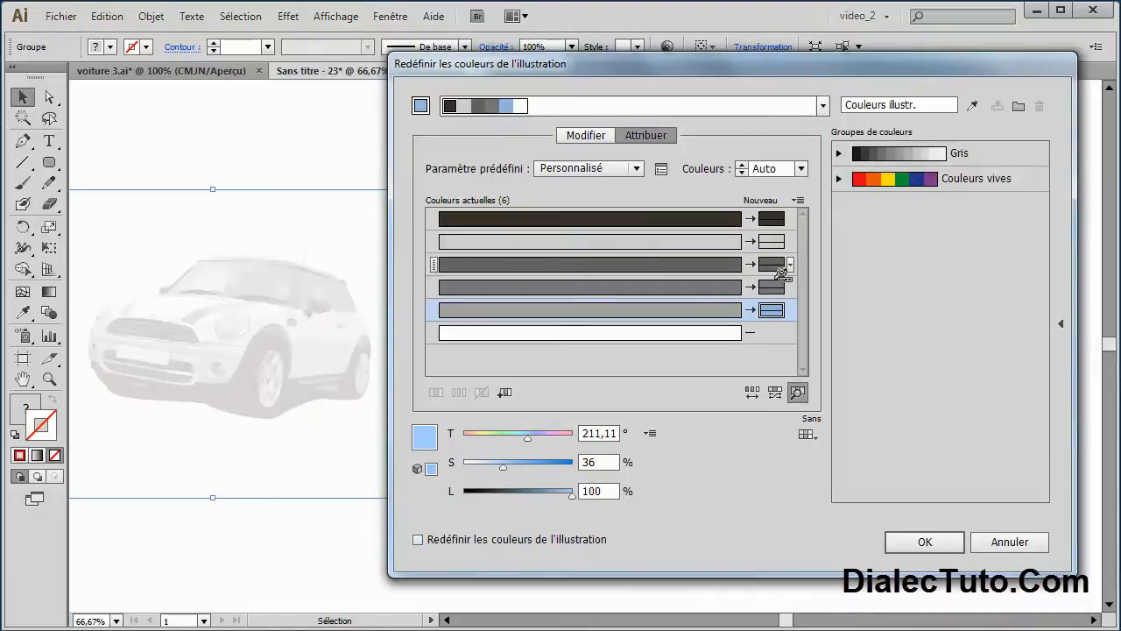
left_click(771, 242)
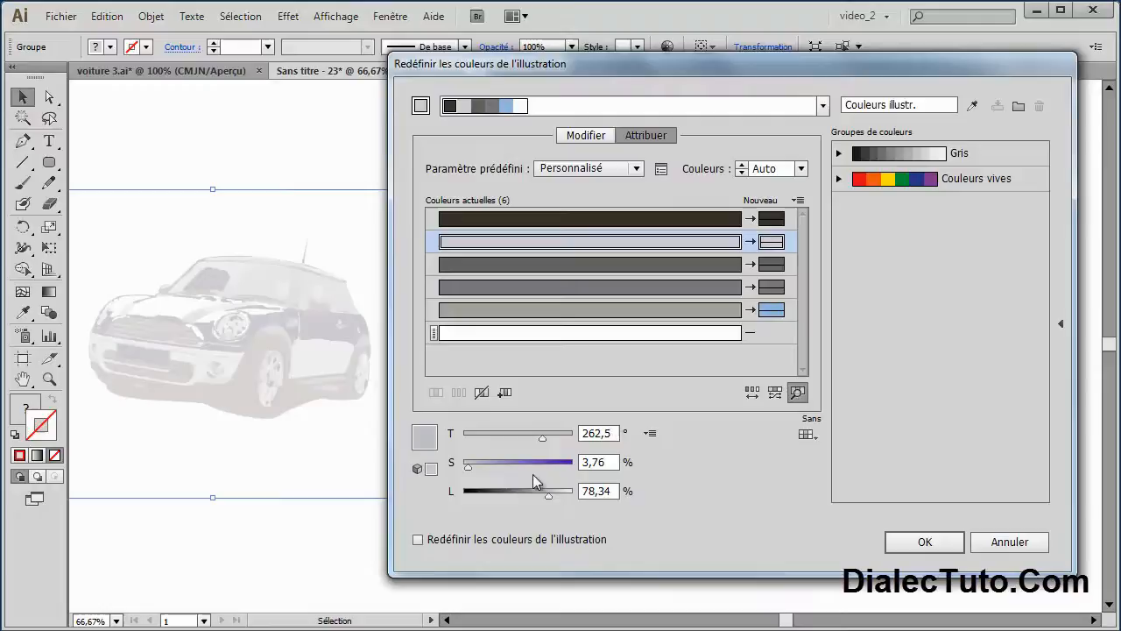
double_click(425, 438)
left_click(744, 345)
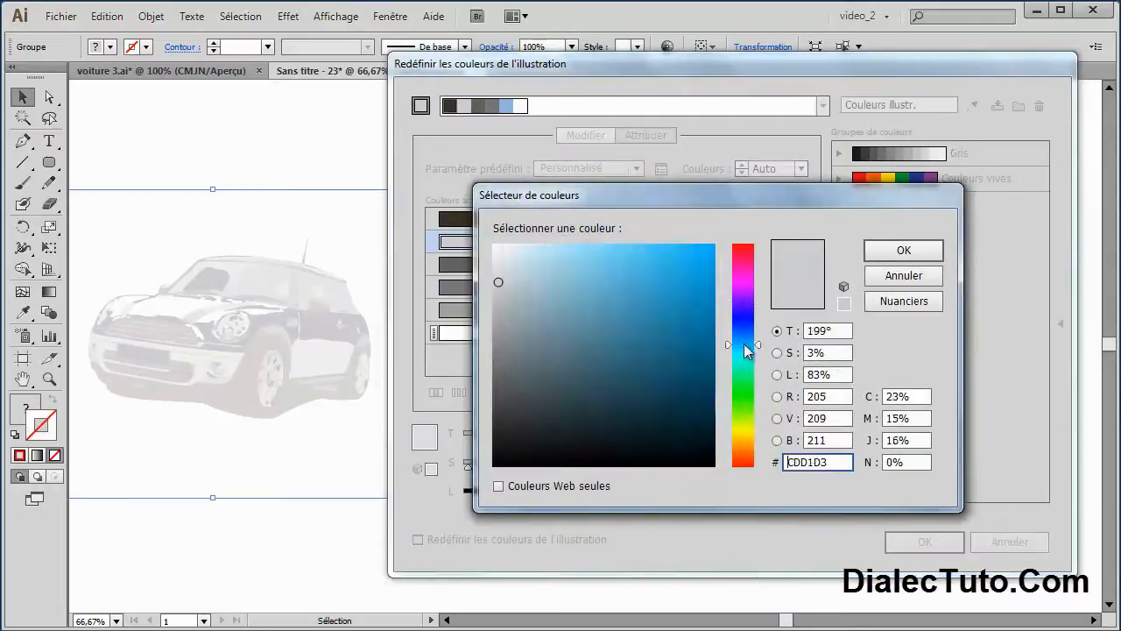
left_click_drag(732, 334, 741, 333)
mouse_move(543, 258)
left_mouse_down()
mouse_move(517, 252)
mouse_move(532, 250)
left_mouse_up()
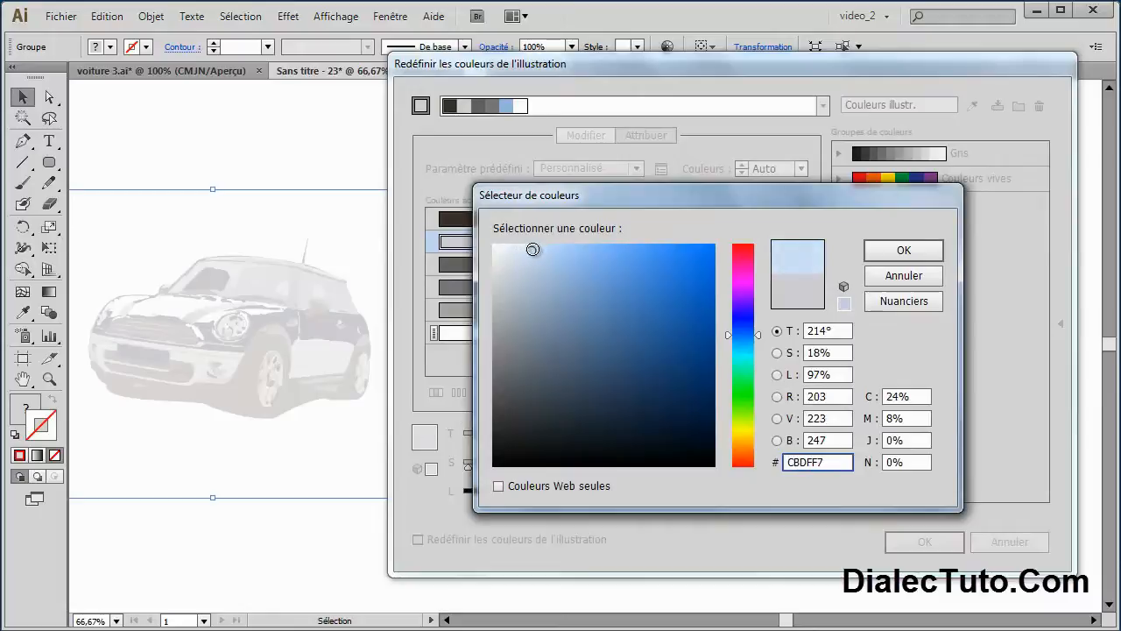
left_click(893, 251)
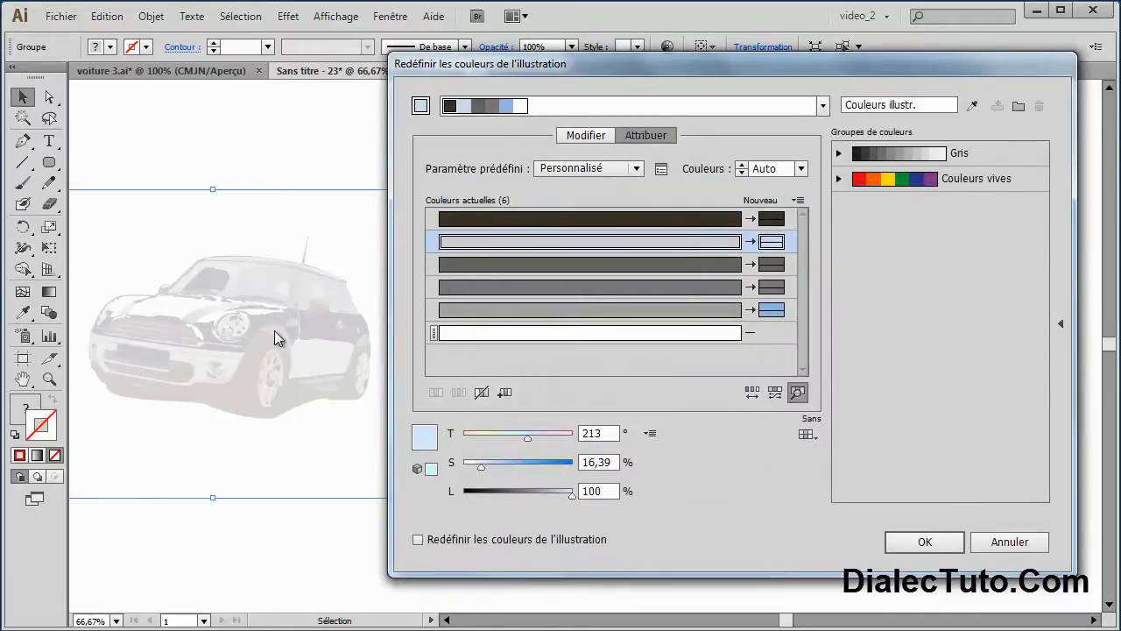
Preview the recolouring on the artwork, lower the pale blue's saturation to 10 % and apply the new colours to the car
left_click(453, 541)
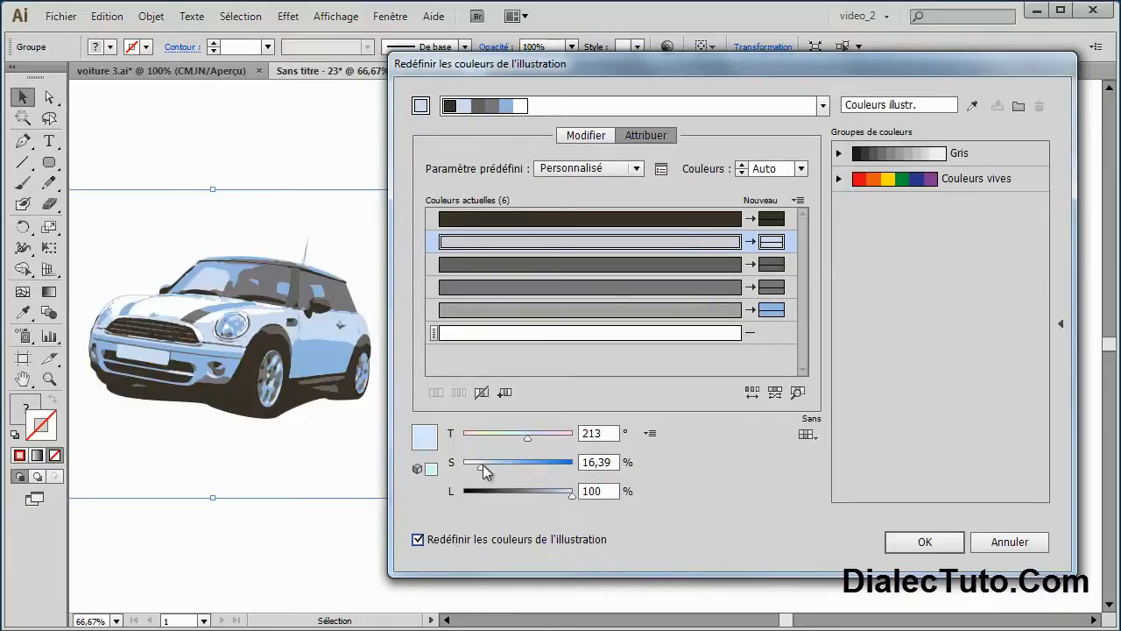
left_click_drag(477, 470, 473, 469)
left_click(595, 462)
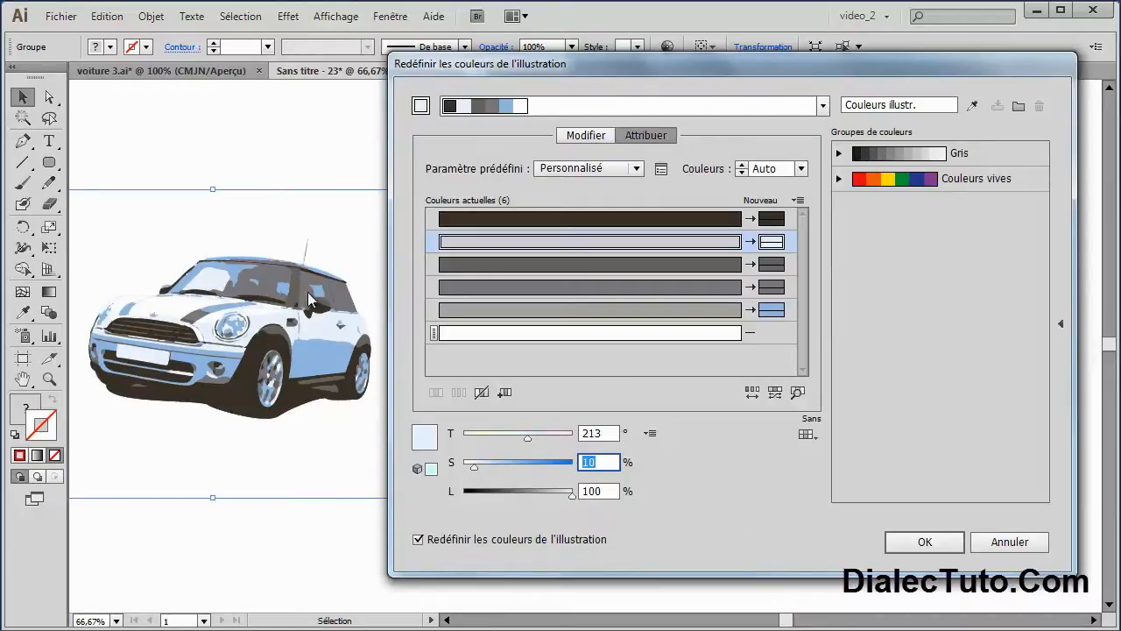
left_click(924, 541)
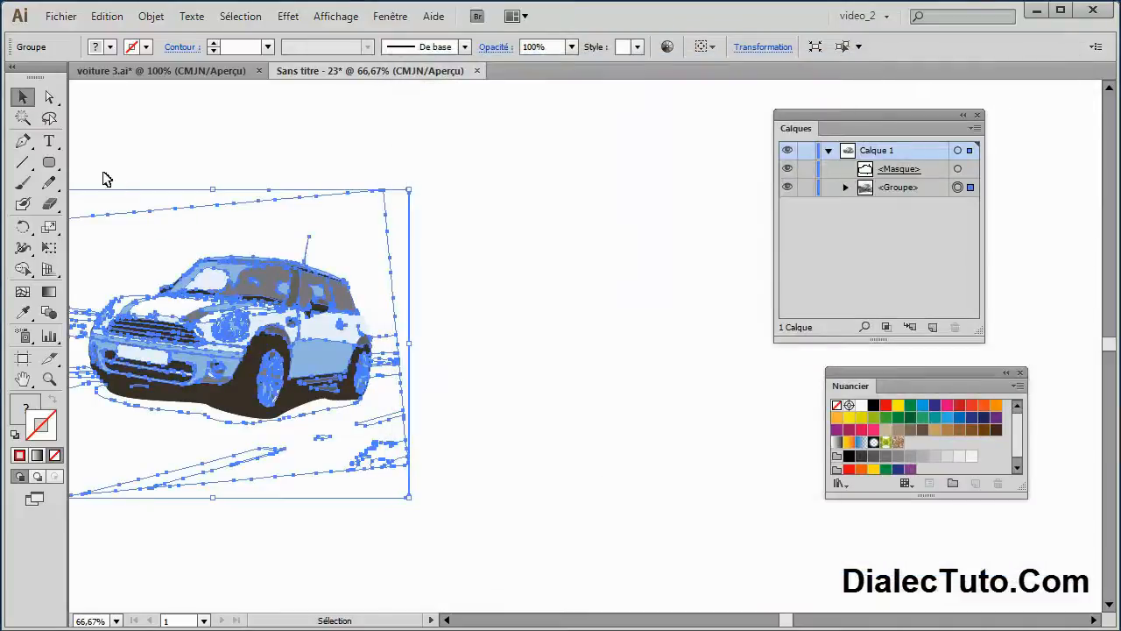
Deselect the recoloured car and compare it with the finished illustration in voiture 3.ai, returning to the working document
left_click(570, 320)
left_click_drag(271, 373, 445, 366)
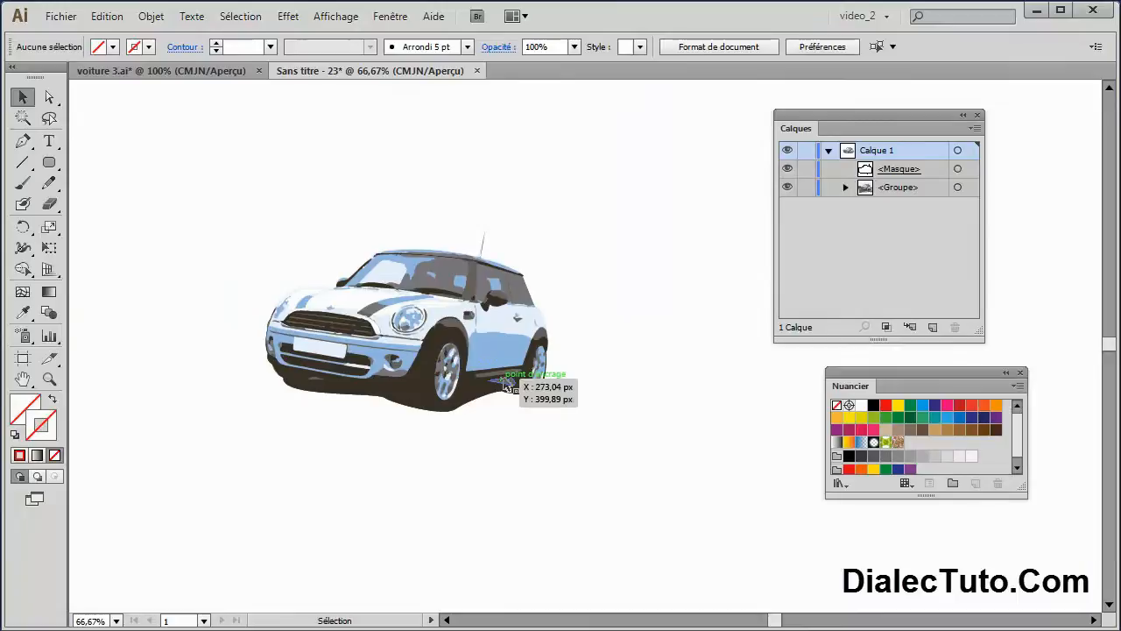
left_click(203, 72)
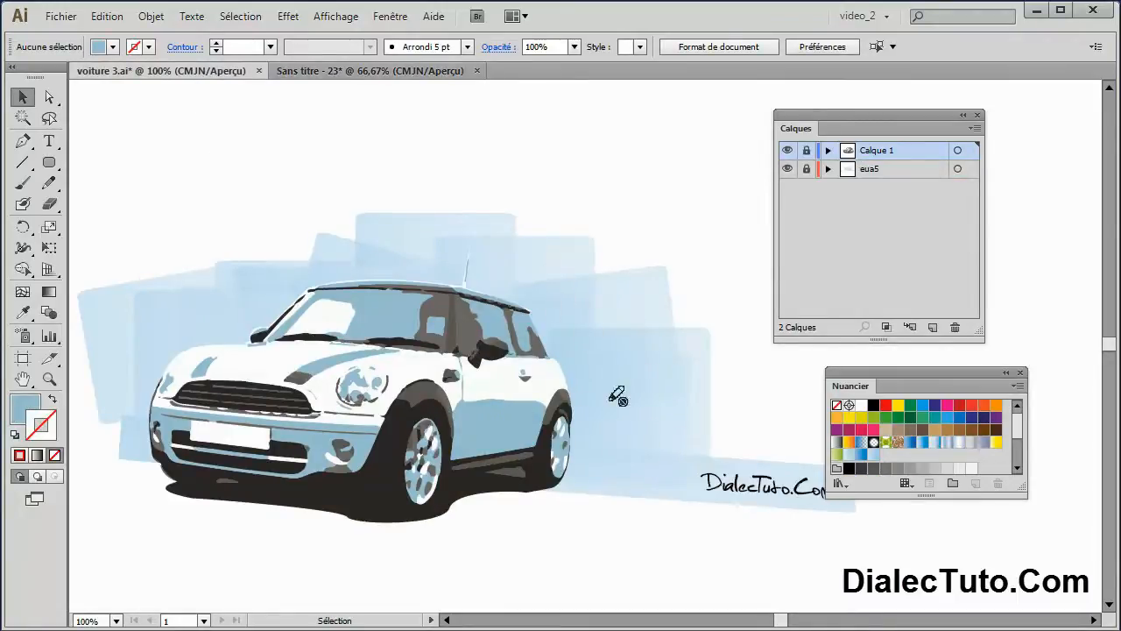
left_click(386, 72)
left_click_drag(506, 263, 516, 264)
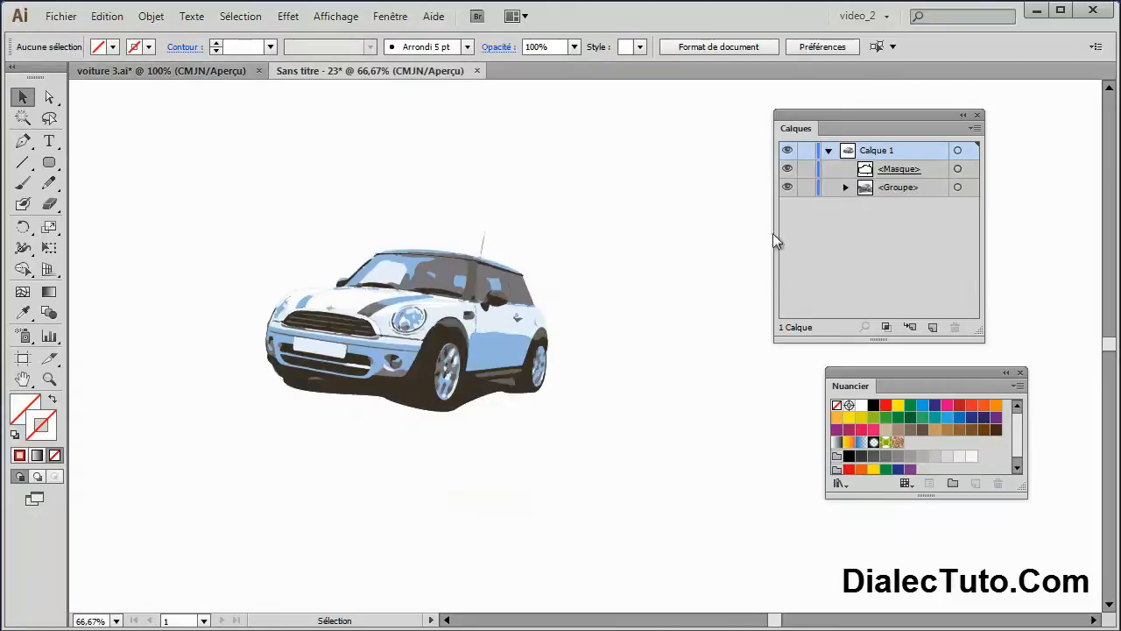
Collapse and lock Calque 1, add a new layer, and place it beneath Calque 1
left_click(829, 152)
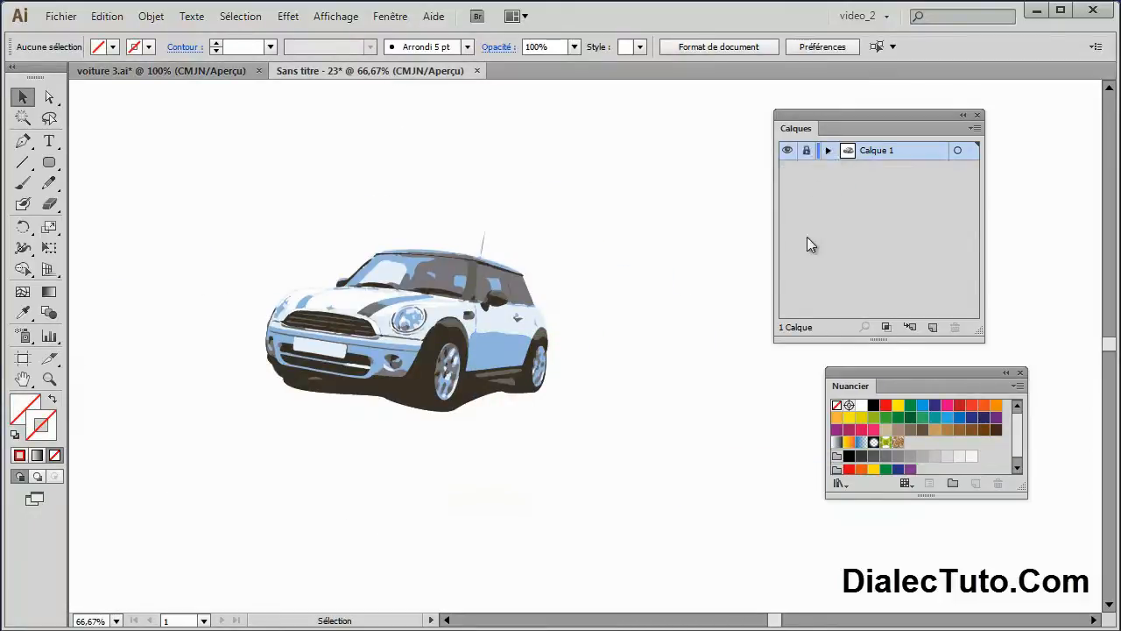
left_click(932, 326)
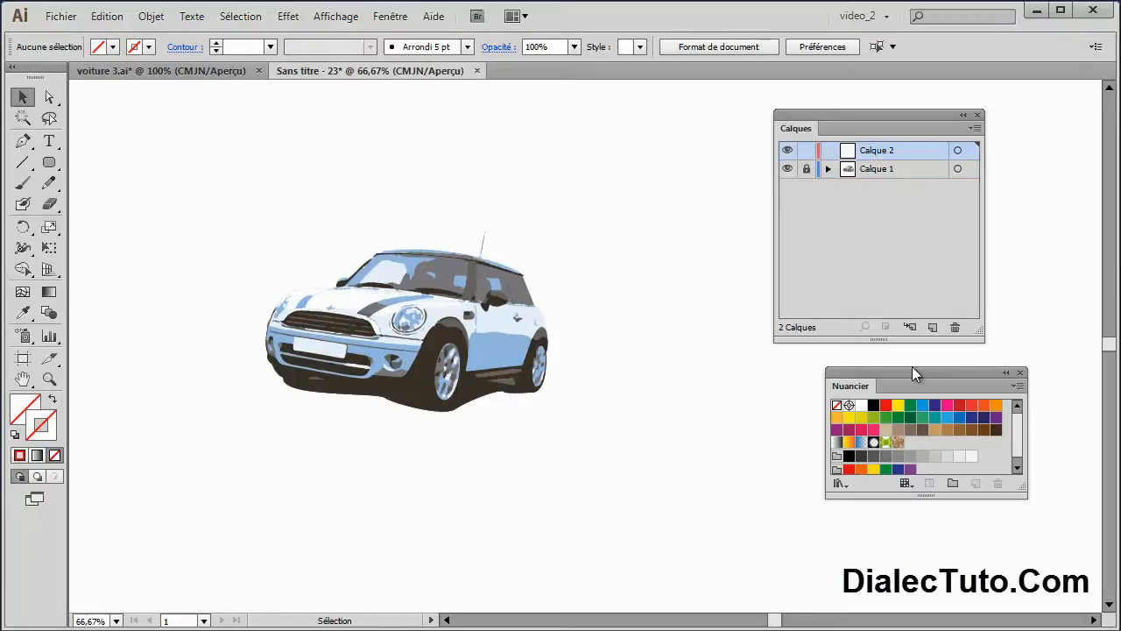
left_click_drag(881, 171, 880, 147)
Rename the car's layer Calque 1 as Voiture and make Calque 2 the active layer
double_click(880, 151)
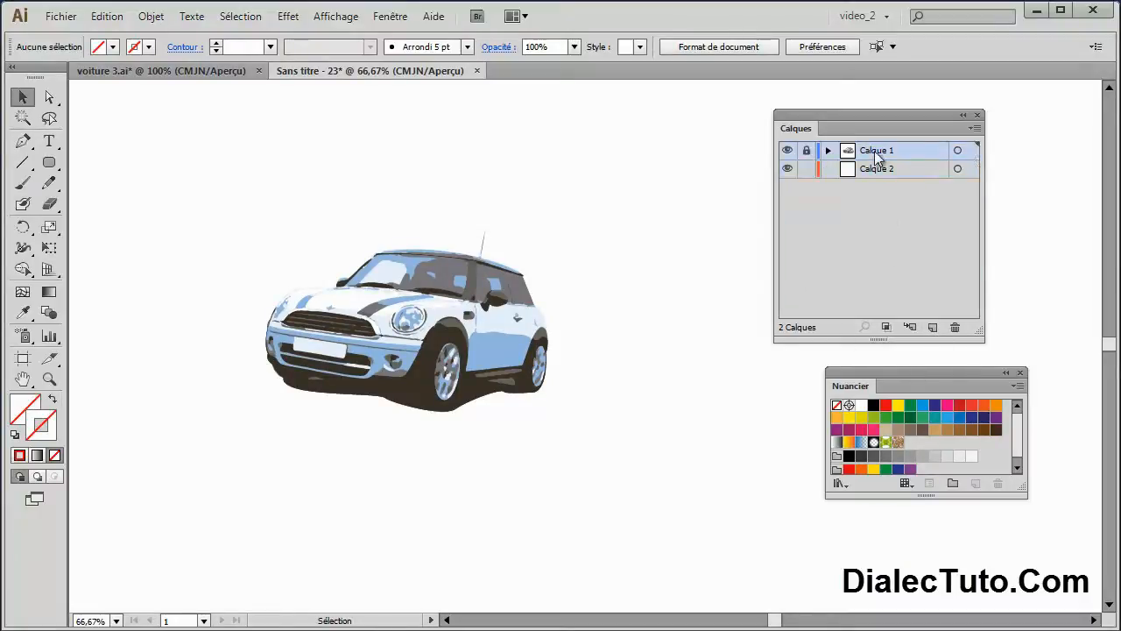
type("Voiture")
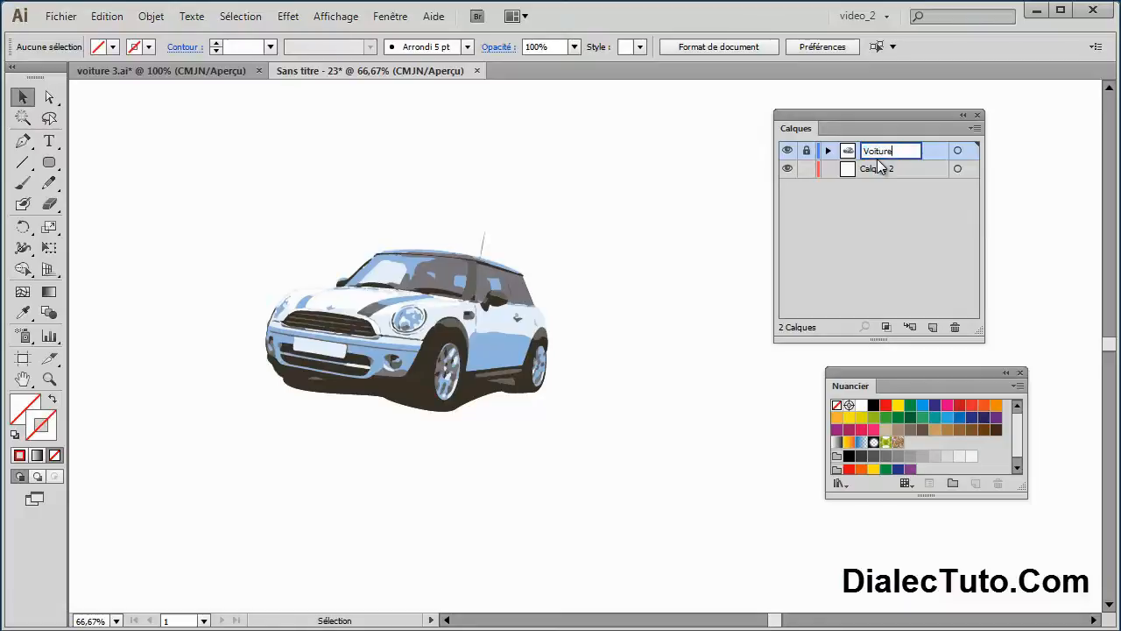
key("Return")
left_click(872, 171)
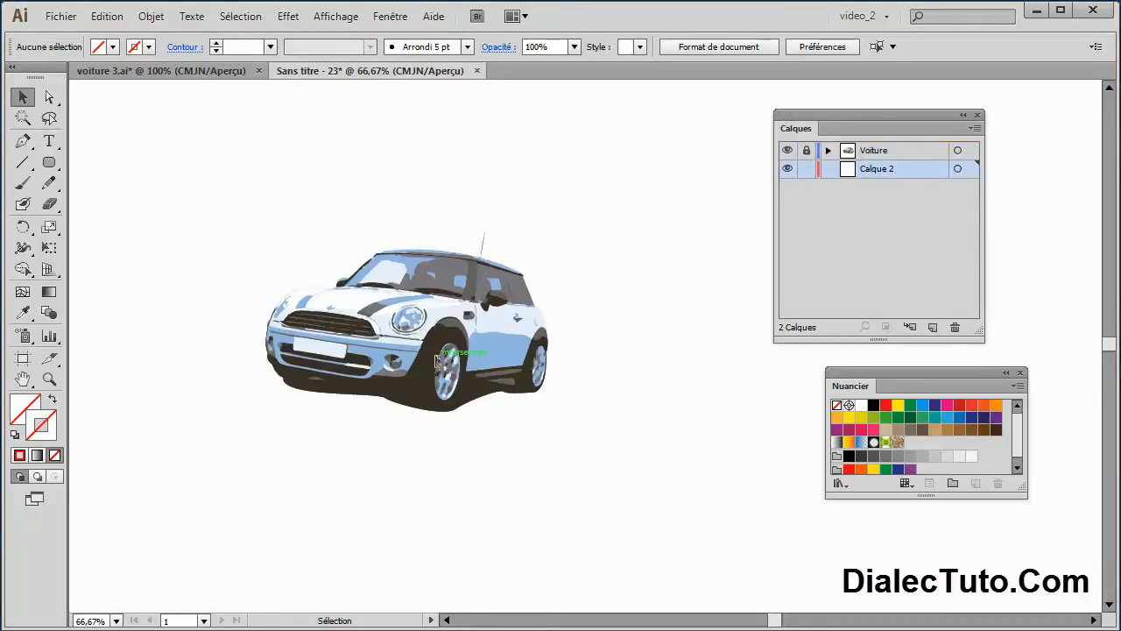
Draw a rounded rectangle on Calque 2, shrink it and place it behind the car, just above the hood and in front of the windscreen
left_click(50, 164)
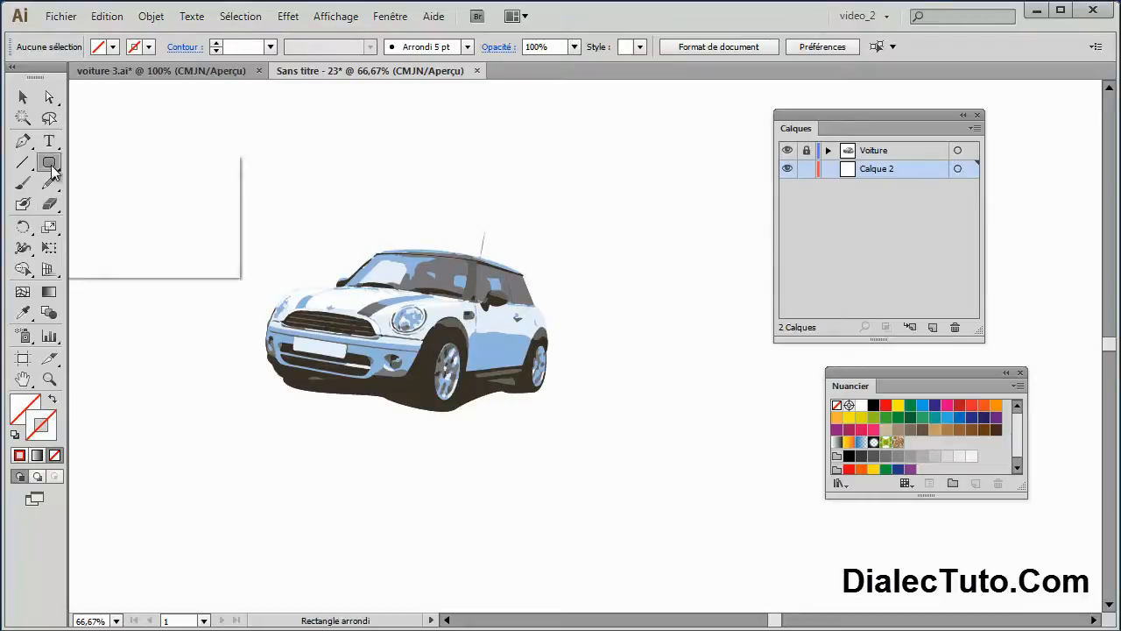
left_click(162, 193)
left_click_drag(261, 203, 374, 336)
left_click(23, 98)
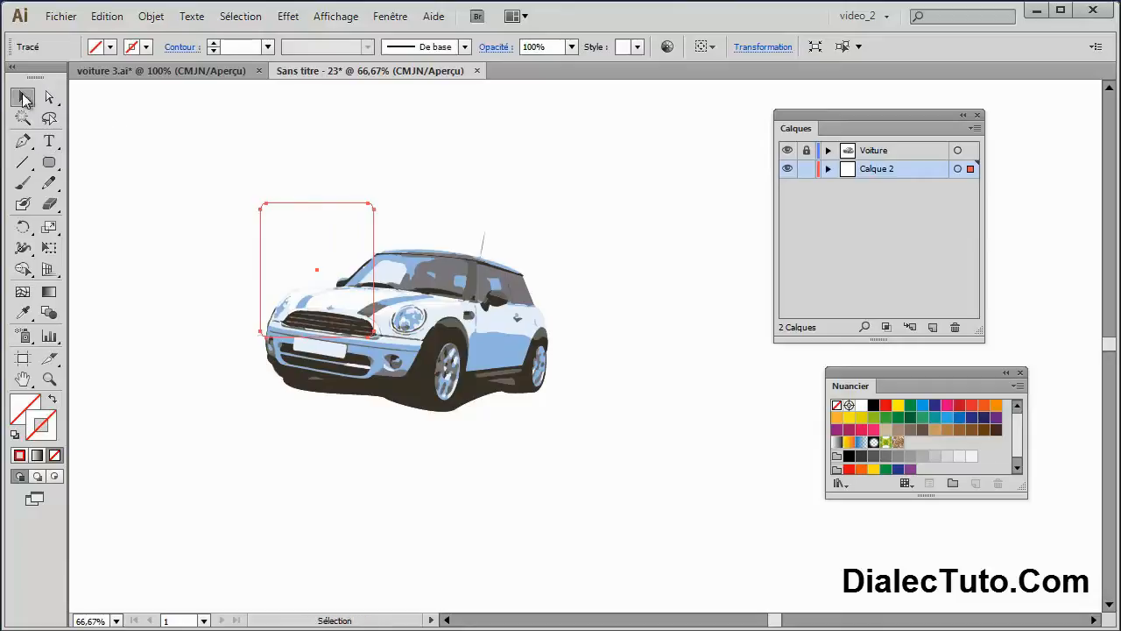
left_click_drag(374, 205, 363, 216)
left_click_drag(322, 253, 270, 201)
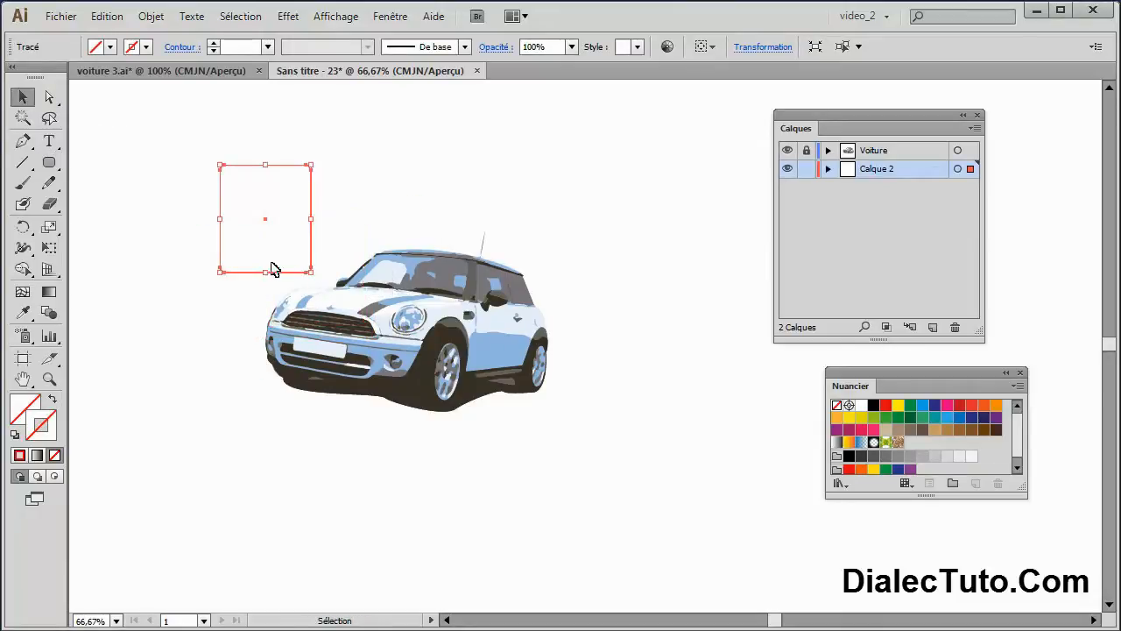
left_click_drag(268, 267, 292, 231)
Fill the rounded rectangle with the light orange swatch
left_click_drag(887, 374, 579, 184)
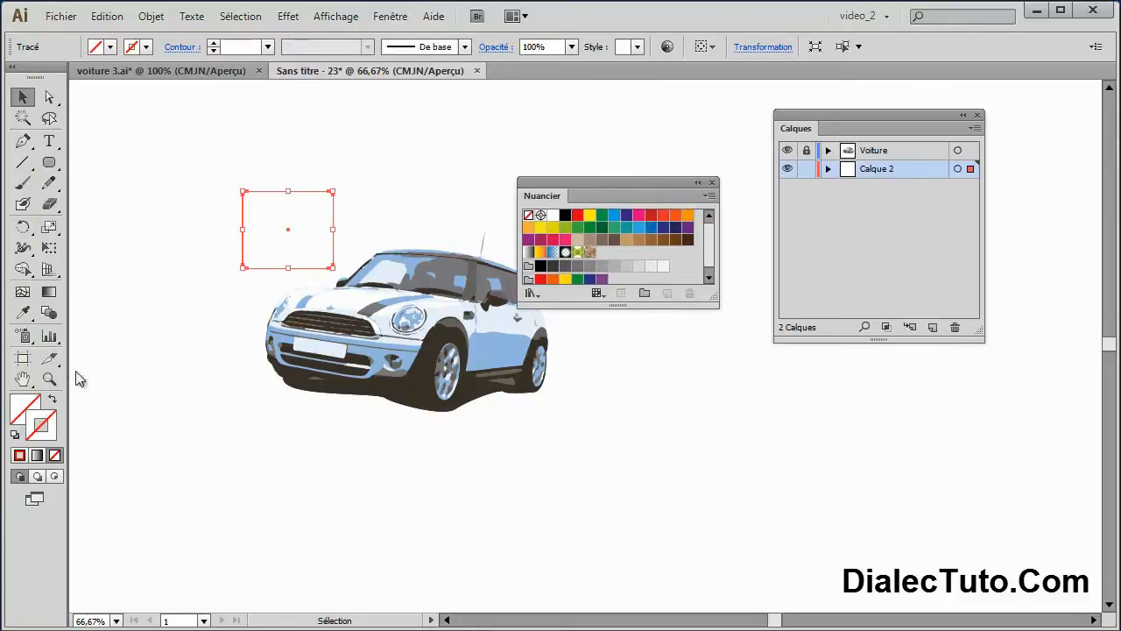
left_click(30, 401)
left_click(534, 242)
left_click(528, 227)
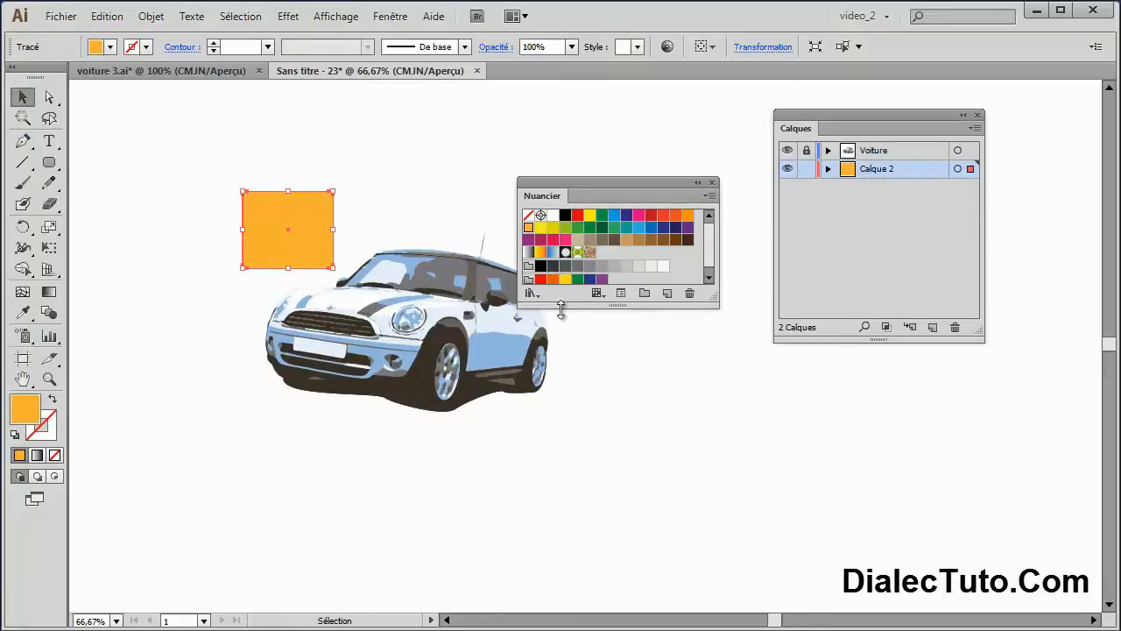
Load the Eau gradient swatch library, fill the rounded rectangle with the Eau 5 gradient, and clear the swatch panels away from the car
left_click_drag(588, 189, 491, 104)
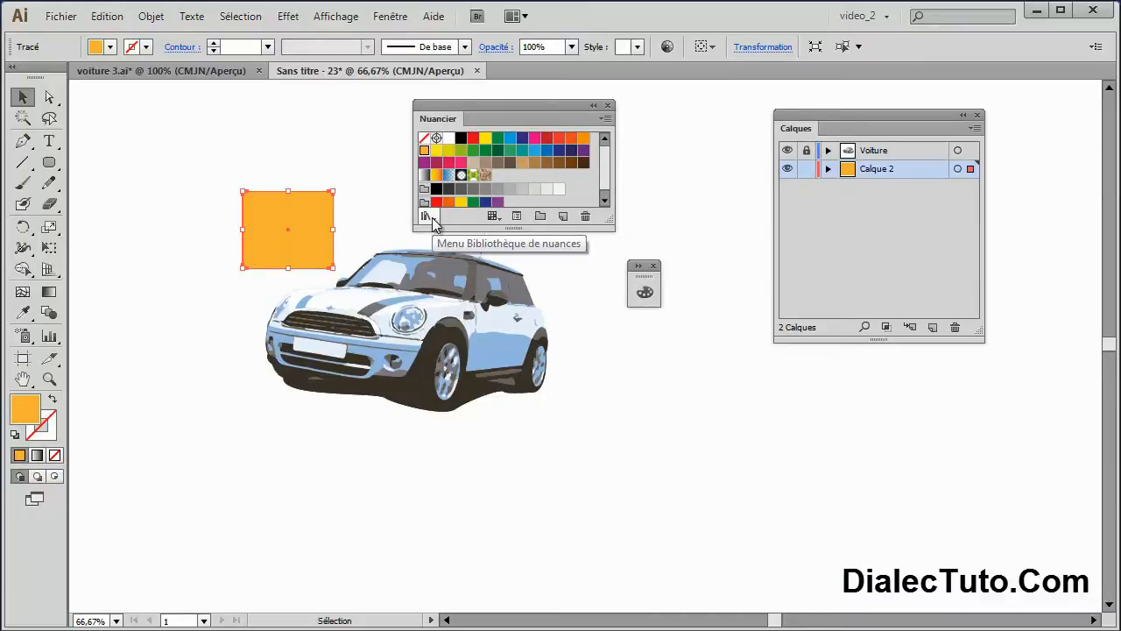
left_click(431, 218)
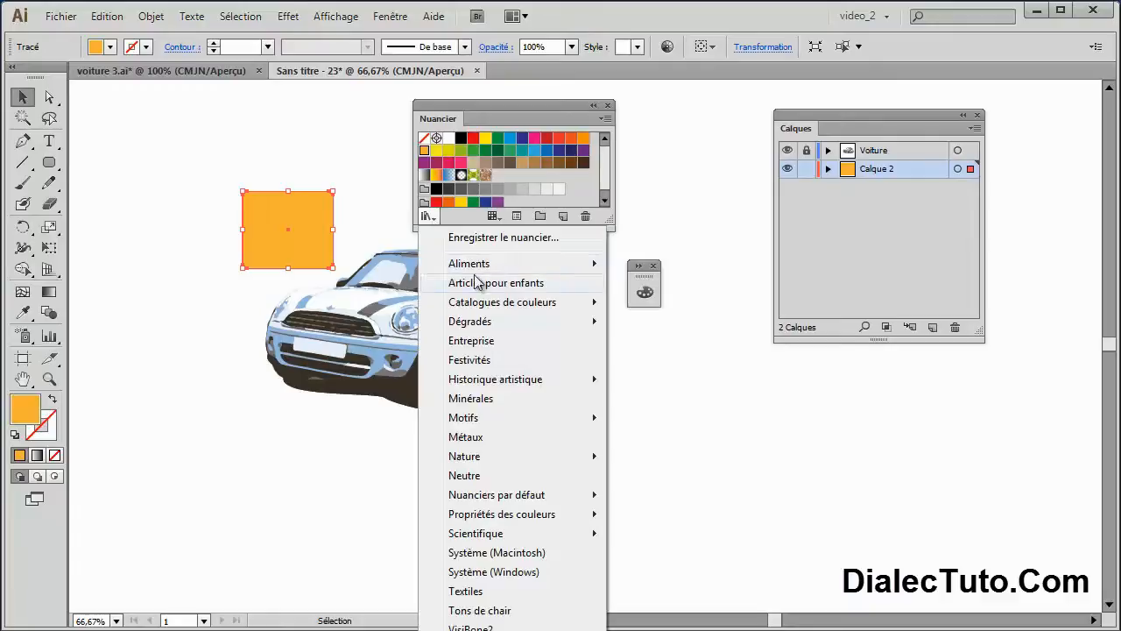
mouse_move(474, 324)
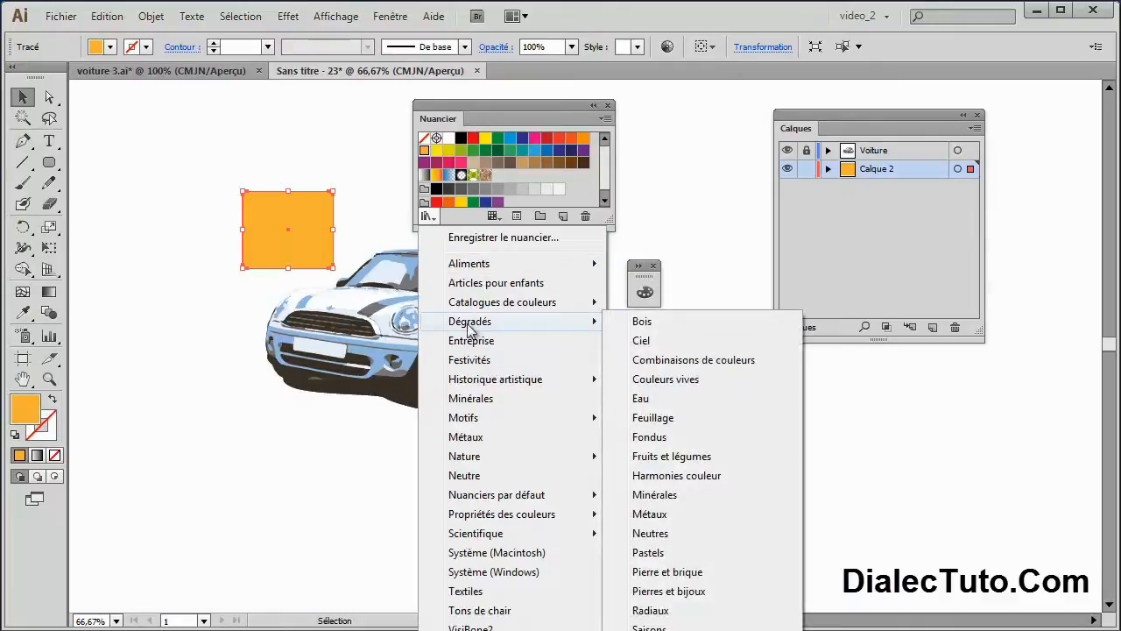
left_click(654, 397)
left_click_drag(785, 409, 561, 296)
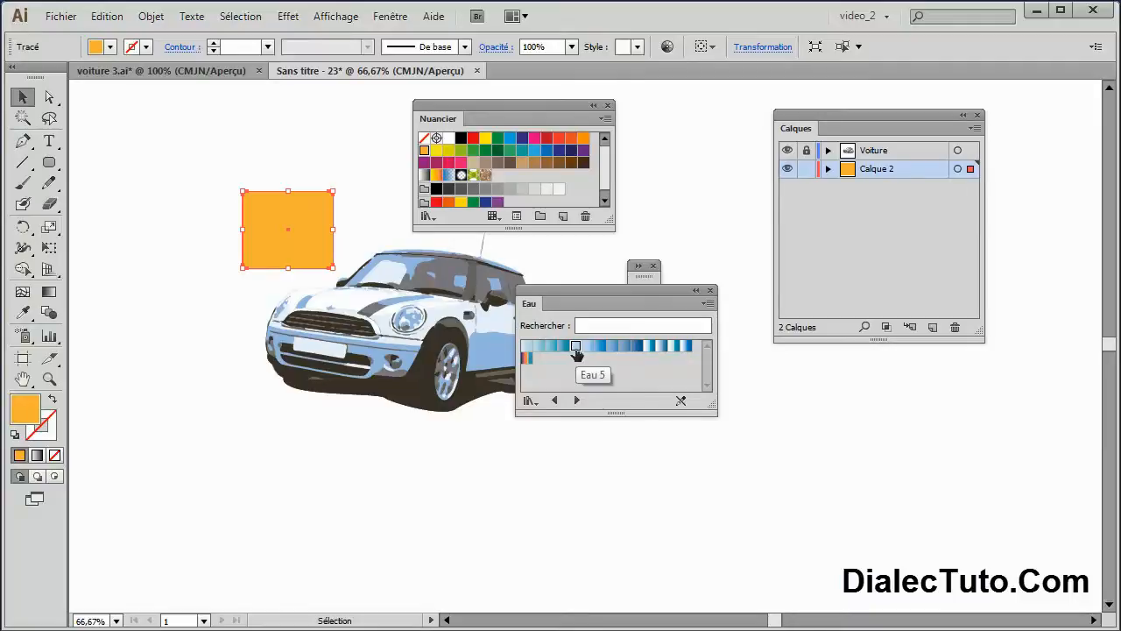
left_click(576, 347)
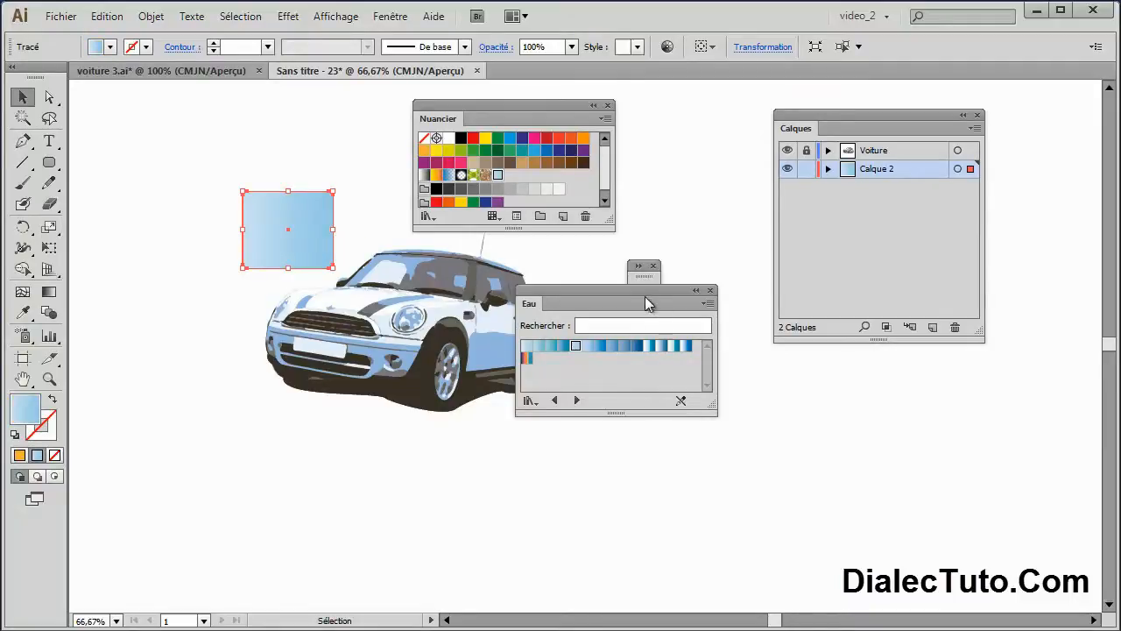
left_click_drag(644, 298, 785, 383)
left_click_drag(549, 117, 385, 459)
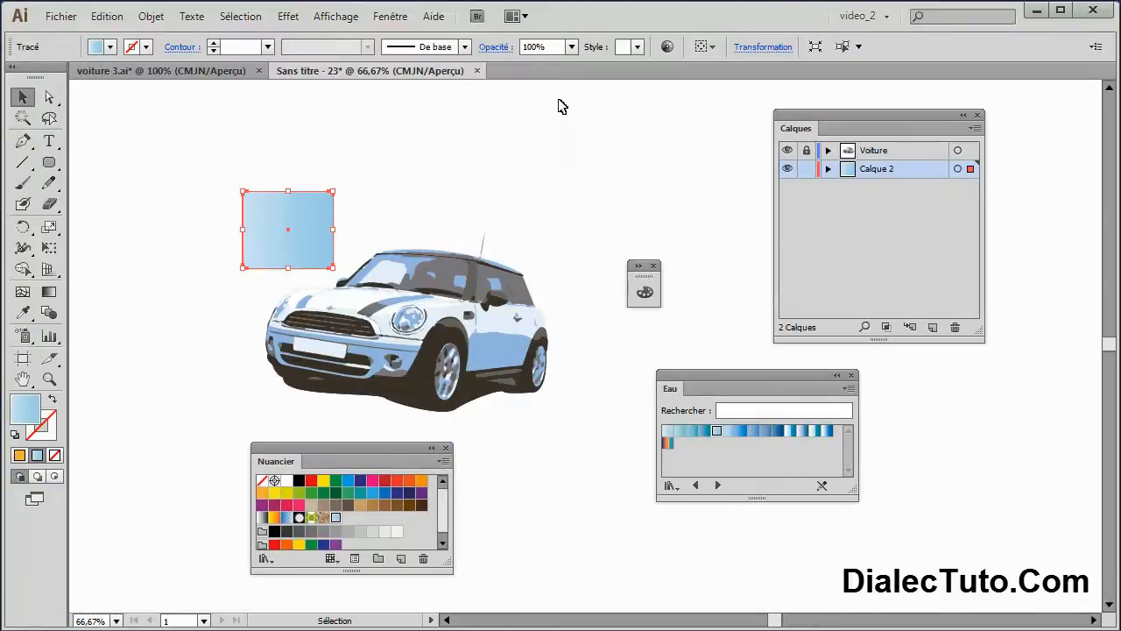
Set the rounded rectangle's opacity to 60% and lower it behind the hood, moving the Nuancier panel away from the car
left_click(571, 47)
left_click(592, 181)
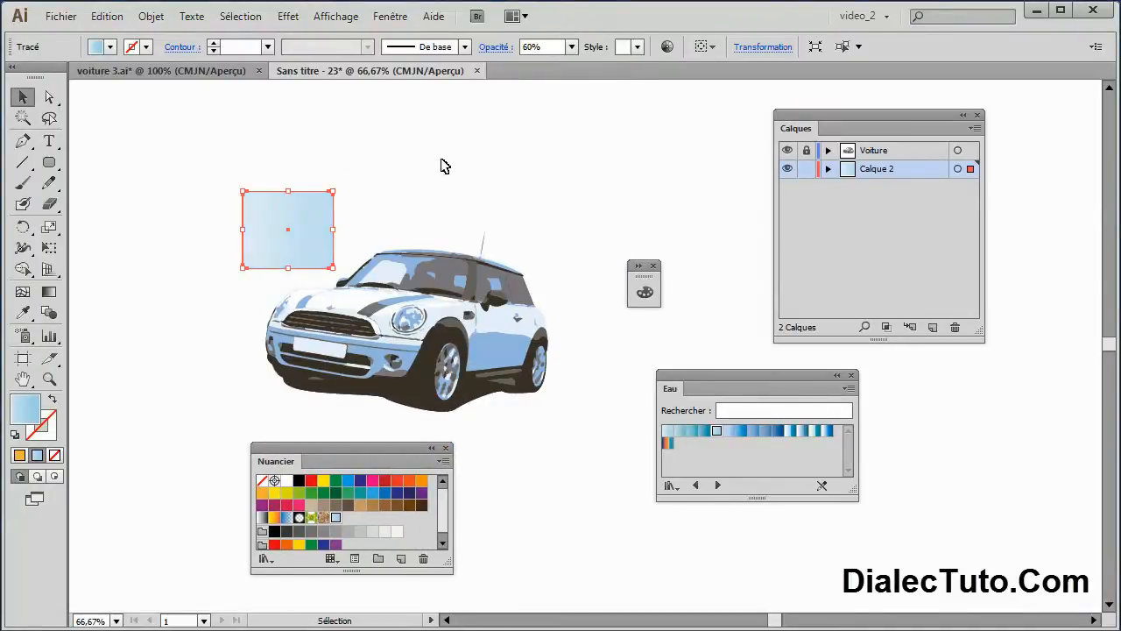
left_click(440, 165)
left_click_drag(297, 249, 309, 296)
left_click_drag(364, 450, 905, 425)
Duplicate the rounded rectangle several times, overlapping the copies around the car's hood, roof and rear
left_click_drag(289, 247, 464, 265)
left_click_drag(465, 258, 507, 197)
left_click_drag(507, 219, 567, 265)
left_click(500, 397)
left_click_drag(499, 397, 449, 395)
left_click_drag(449, 200, 452, 239)
left_click(537, 196)
left_click_drag(380, 209, 219, 252)
left_click_drag(526, 241, 530, 230)
left_click_drag(523, 267, 536, 274)
left_click_drag(410, 235, 398, 226)
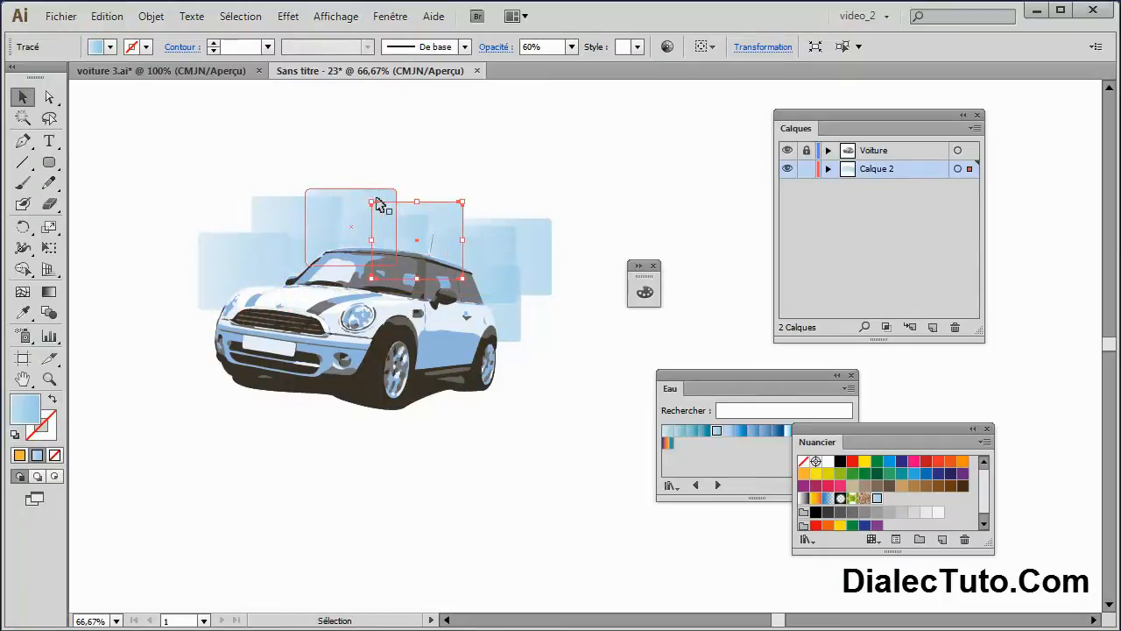
Tilt the roof and rear rectangles clockwise and the one above the hood counterclockwise, and shift the outermost hood rectangle slightly
left_click_drag(469, 195, 481, 208)
left_click(527, 237)
left_click(562, 221)
left_click(553, 219)
left_click_drag(558, 210, 561, 245)
left_click(308, 217)
left_click_drag(308, 217, 236, 209)
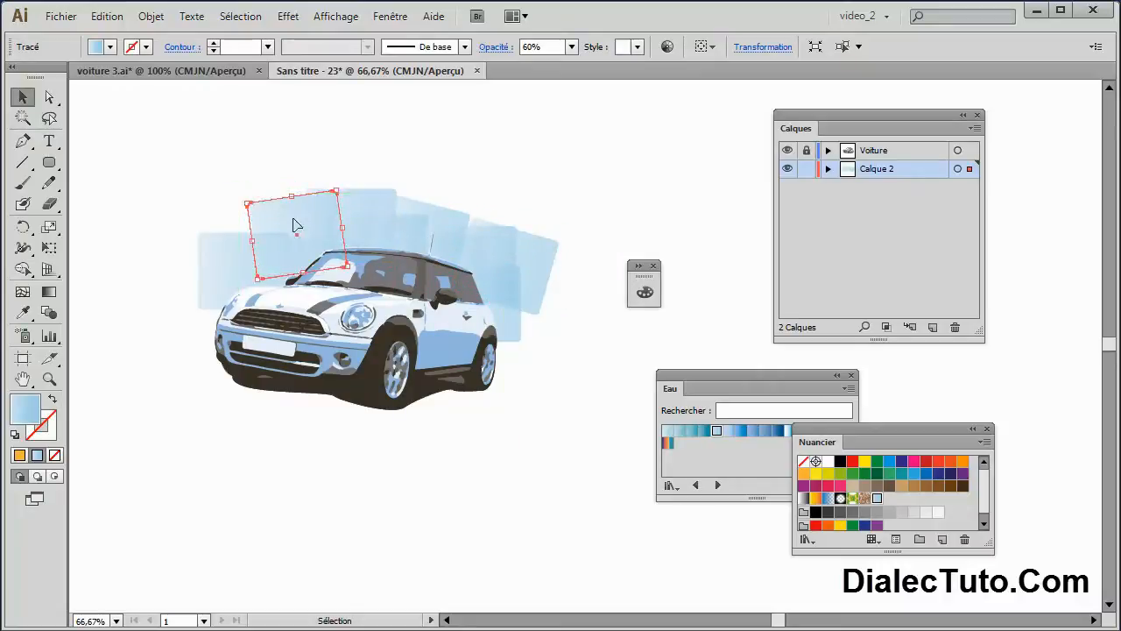
left_click(212, 258)
left_click(587, 194)
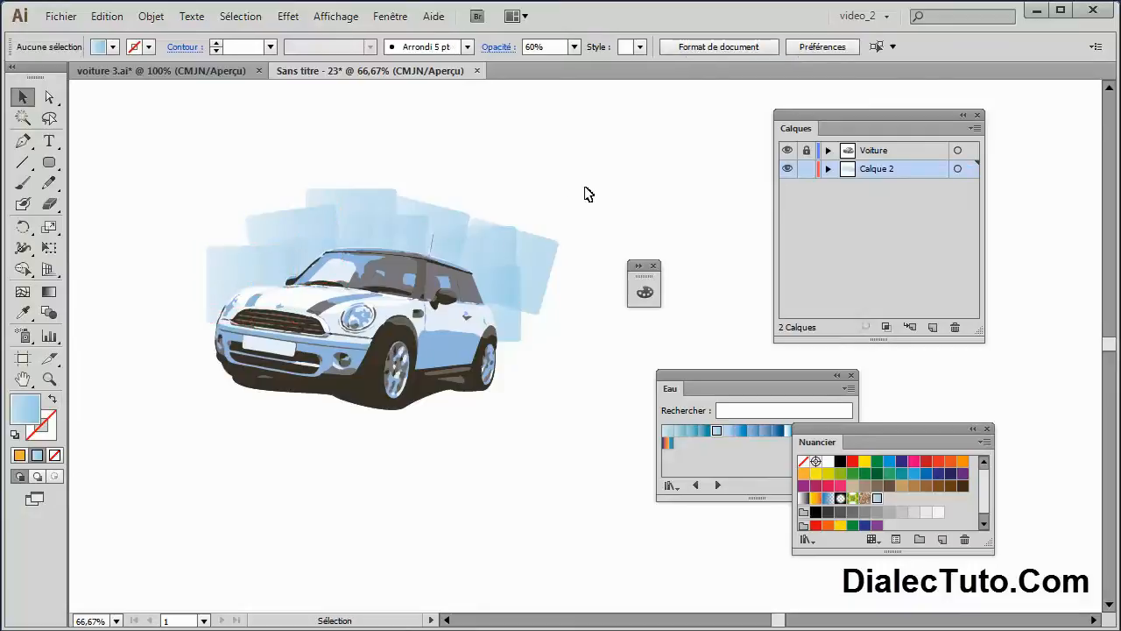
Rearrange the rectangles above the roof and behind the rear, placing the tilted rear one lower and an upright one above it
left_click_drag(574, 304, 522, 296)
left_click_drag(453, 290, 437, 312)
left_click_drag(570, 217, 479, 296)
left_click(574, 312)
left_click_drag(570, 318, 584, 292)
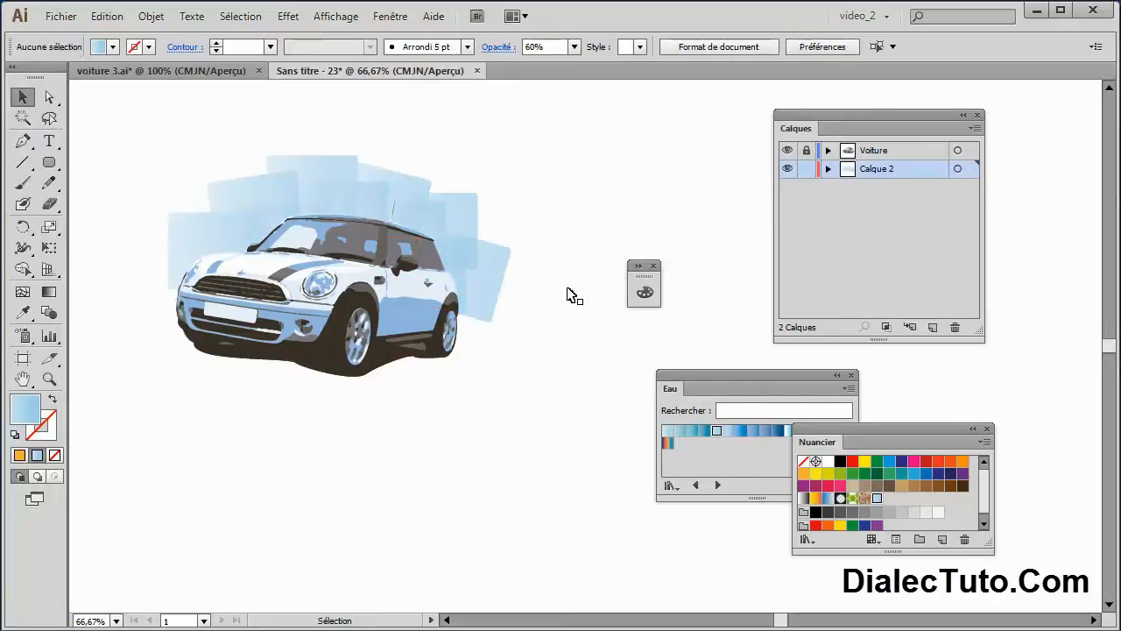
left_click_drag(466, 209, 476, 190)
left_click(535, 253)
left_click_drag(329, 163, 313, 179)
left_click(571, 288)
left_click_drag(572, 287, 515, 289)
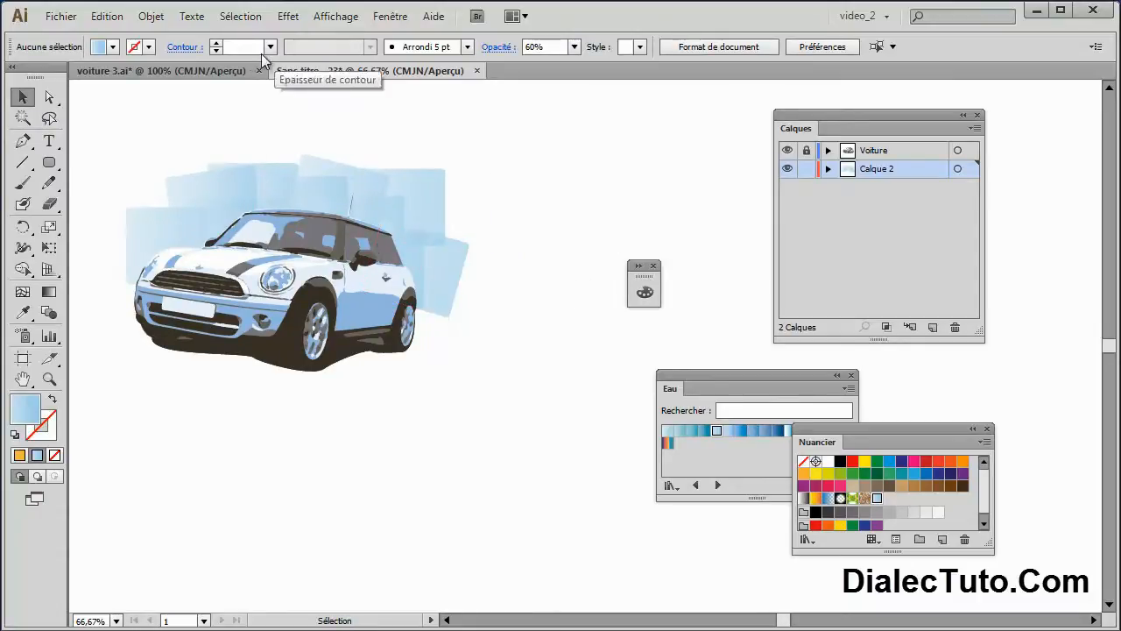
Consult the background in voiture 3.ai, and stretch a rectangle copy in Sans titre - 23 into a long, gently sloping strip behind the rear wheel
left_click(163, 70)
scroll(572, 367, "down", 2)
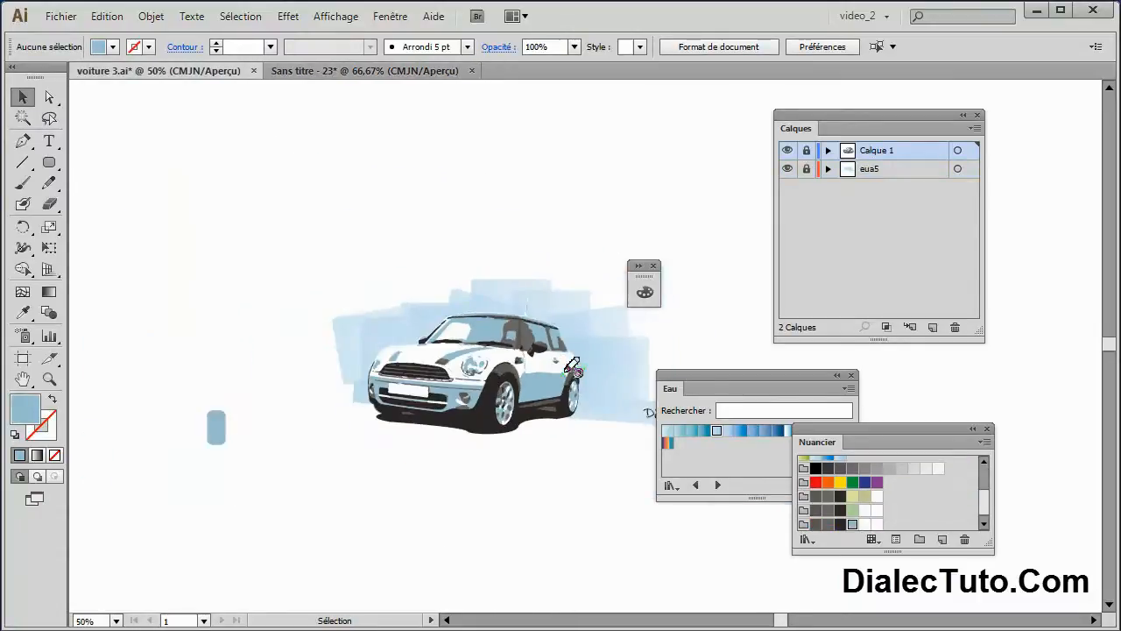
mouse_move(576, 368)
left_mouse_down()
mouse_move(421, 341)
mouse_move(397, 317)
left_mouse_up()
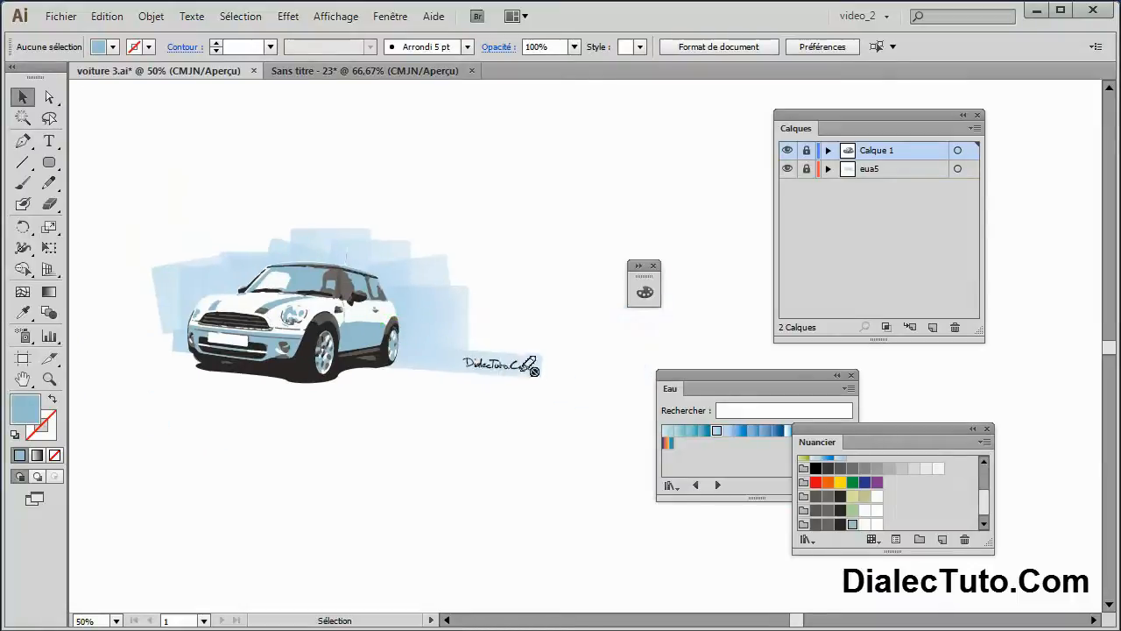
left_click(396, 71)
left_click(449, 278)
left_click_drag(448, 278, 518, 362)
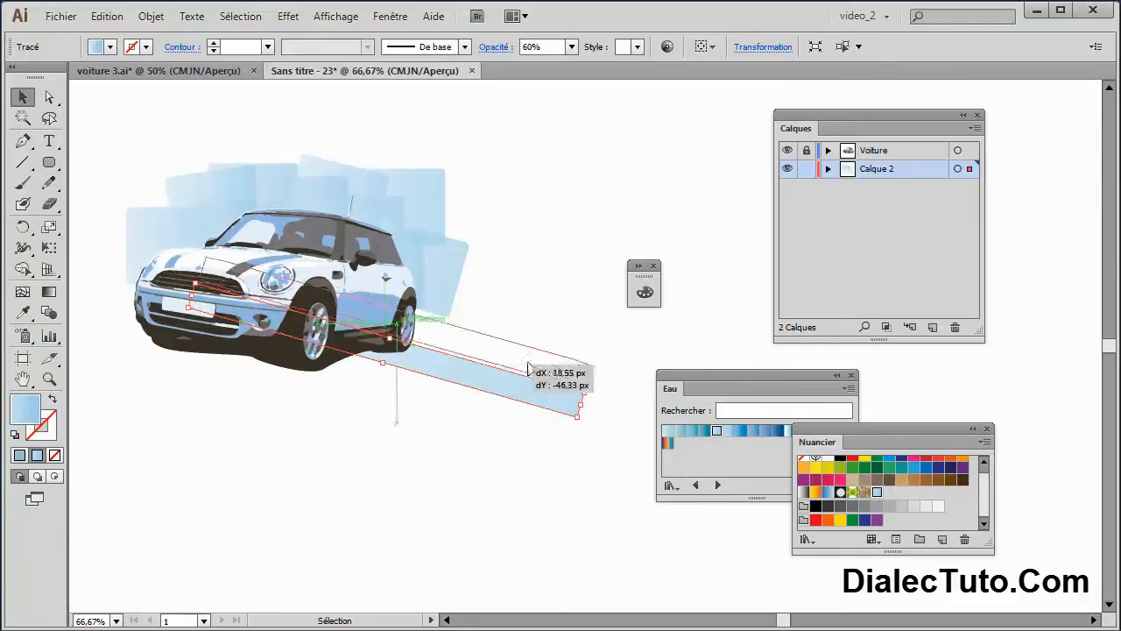
left_click_drag(415, 336, 396, 356)
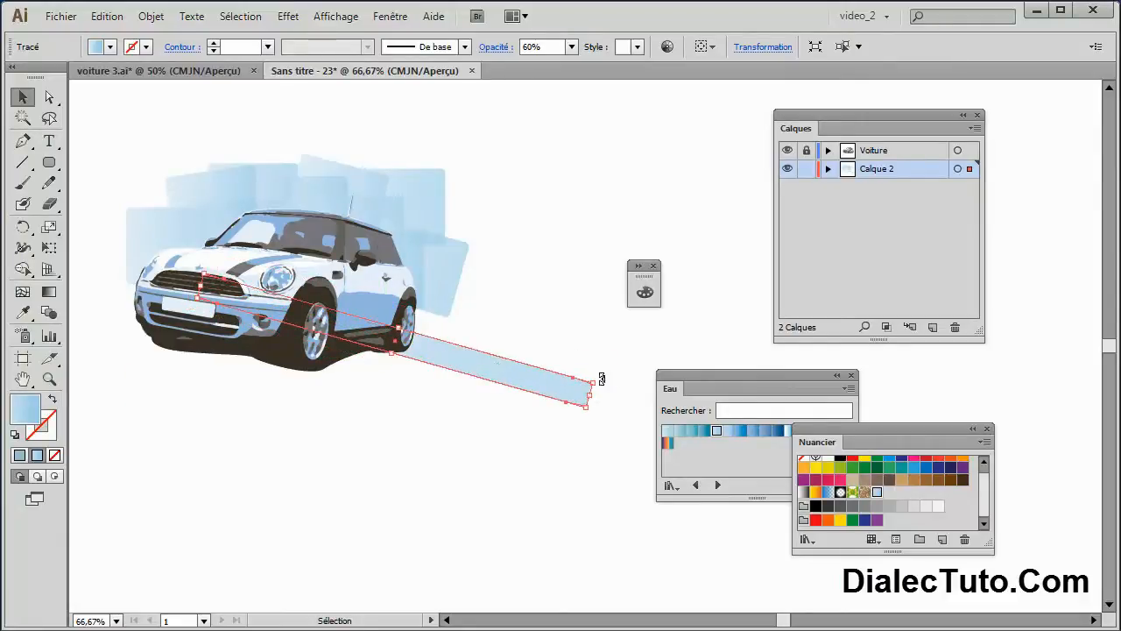
left_click_drag(603, 382, 599, 344)
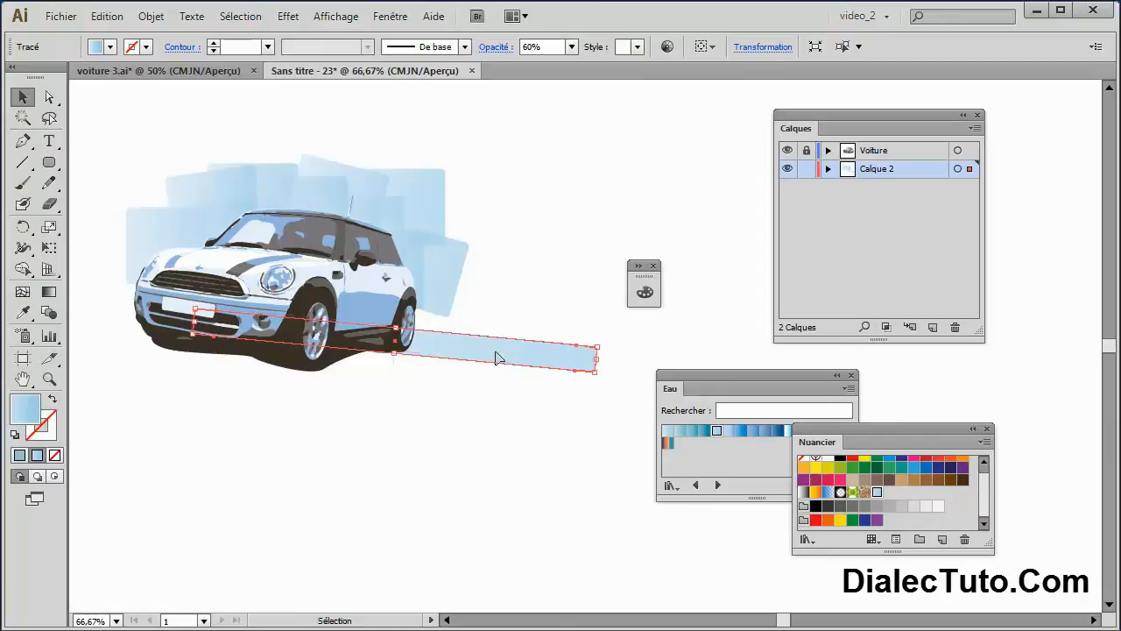
Move the rear rectangles lower to meet the strip and adjust the positions of those around the hood and roof
left_click_drag(439, 301, 449, 313)
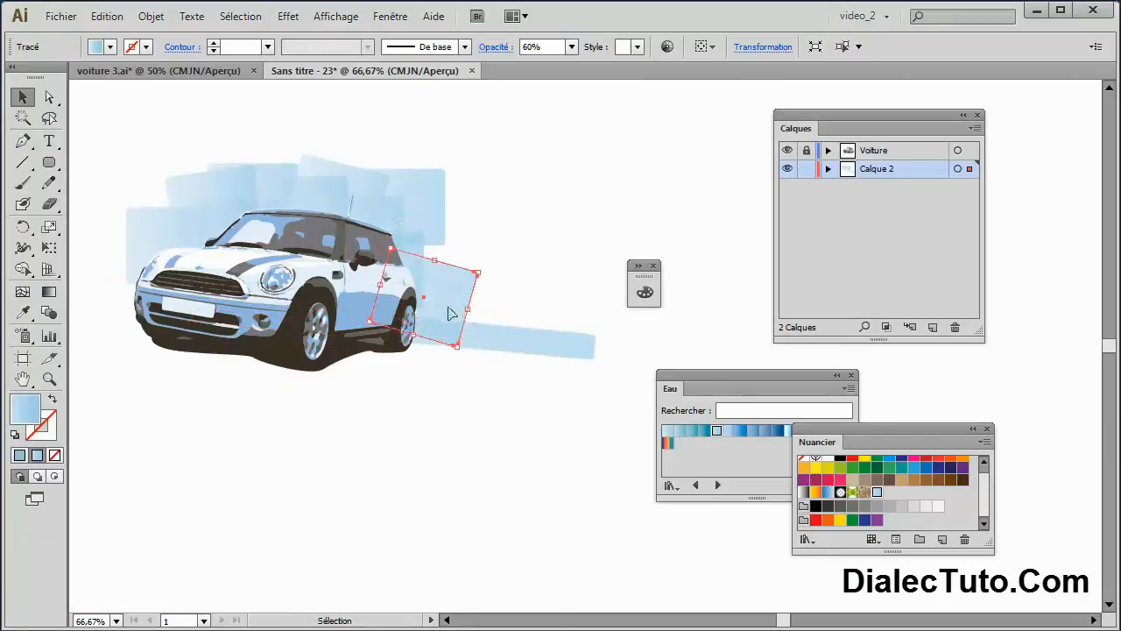
left_click_drag(433, 221, 443, 253)
left_click(540, 237)
key("space")
left_click_drag(535, 224, 615, 229)
left_click_drag(248, 238, 223, 249)
mouse_move(297, 202)
left_mouse_down()
mouse_move(279, 215)
mouse_move(216, 219)
mouse_move(304, 184)
left_mouse_up()
left_click_drag(403, 176, 366, 189)
left_click(516, 167)
left_click_drag(564, 168, 465, 168)
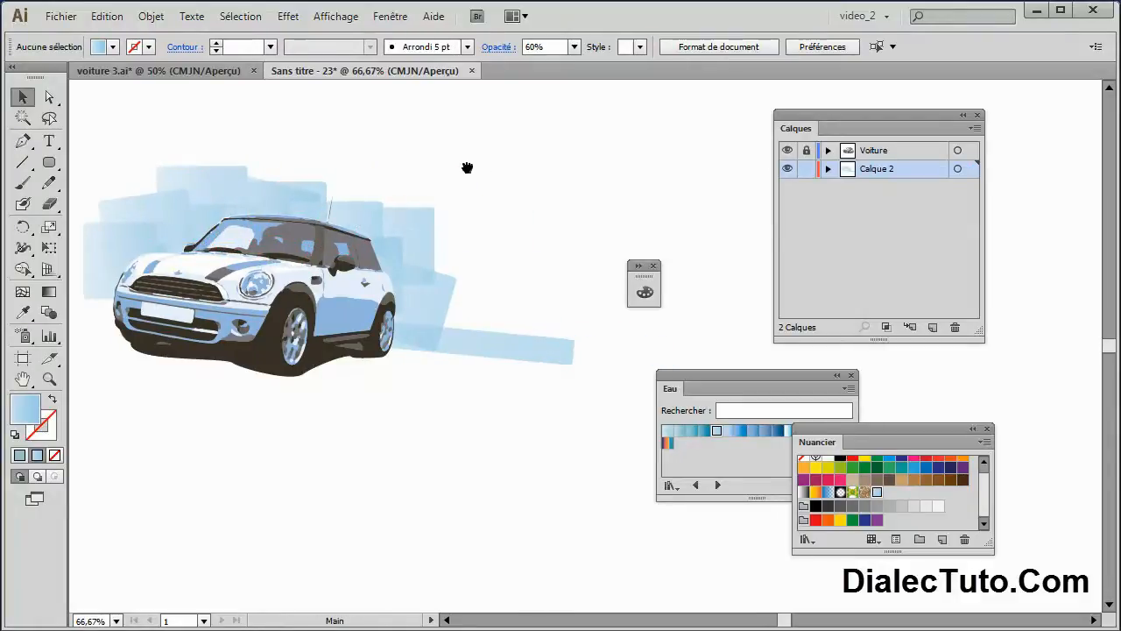
Unlock the Voiture layer to rotate the car slightly counterclockwise, and lock the layer again
left_click(501, 345)
left_click(390, 426)
left_click(359, 335)
left_click(807, 151)
left_click(958, 153)
left_click_drag(438, 141, 438, 117)
key("ctrl+z")
left_click(592, 211)
key("space")
mouse_move(511, 161)
left_mouse_down()
mouse_move(593, 170)
mouse_move(522, 158)
left_mouse_up()
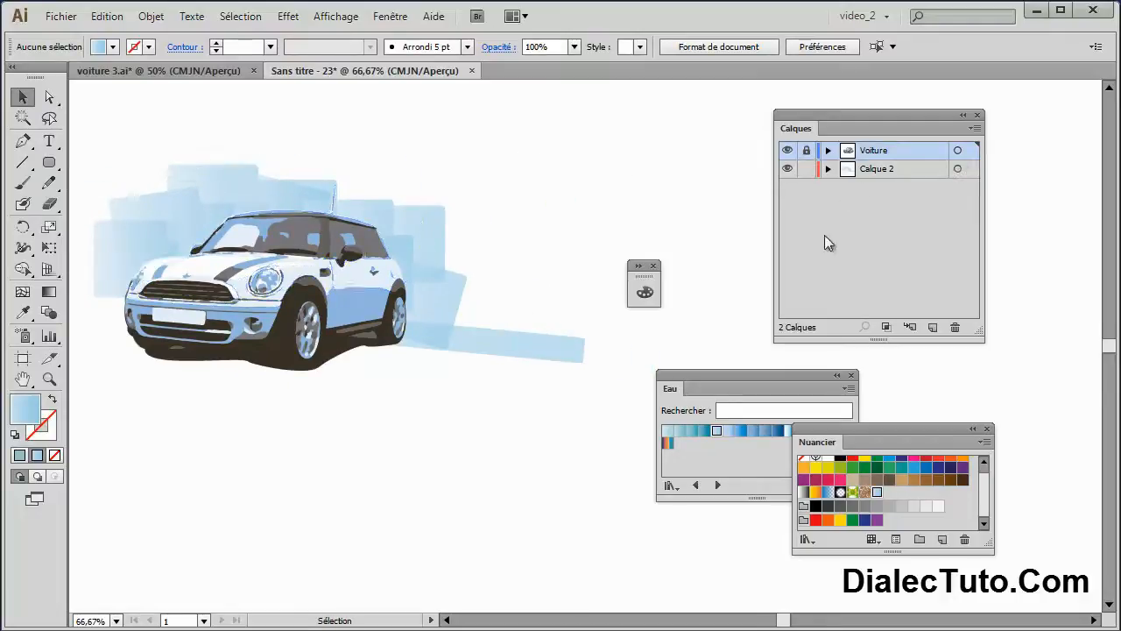
Add the text DialecTuto.Com on Calque 2 below the car and enlarge it to about 38 pt
left_click(530, 361)
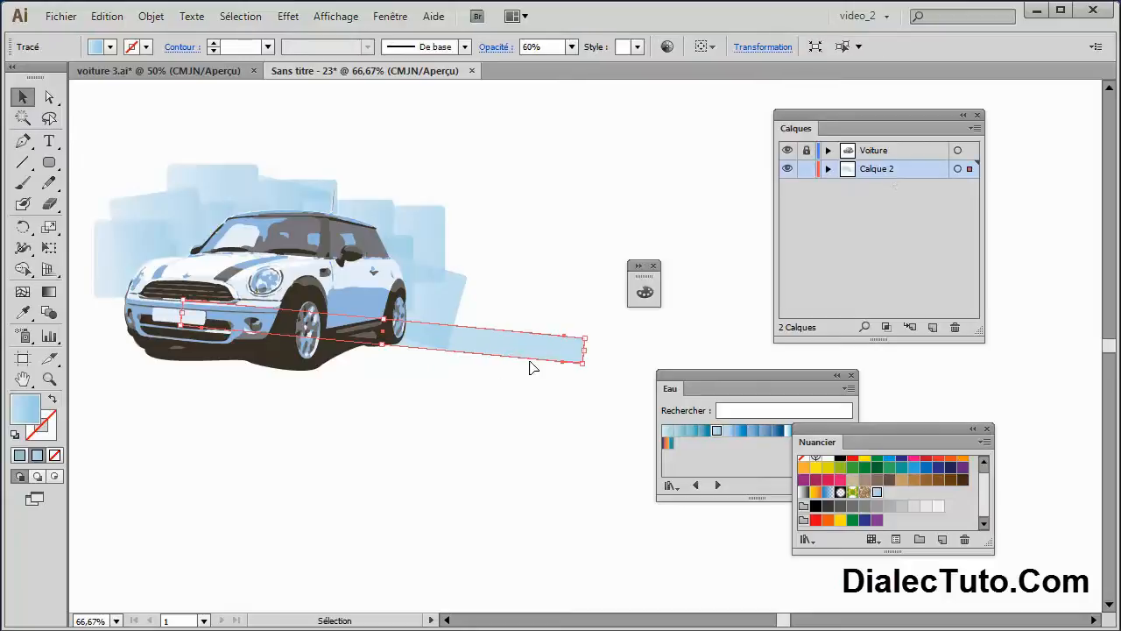
left_click(372, 426)
key("t")
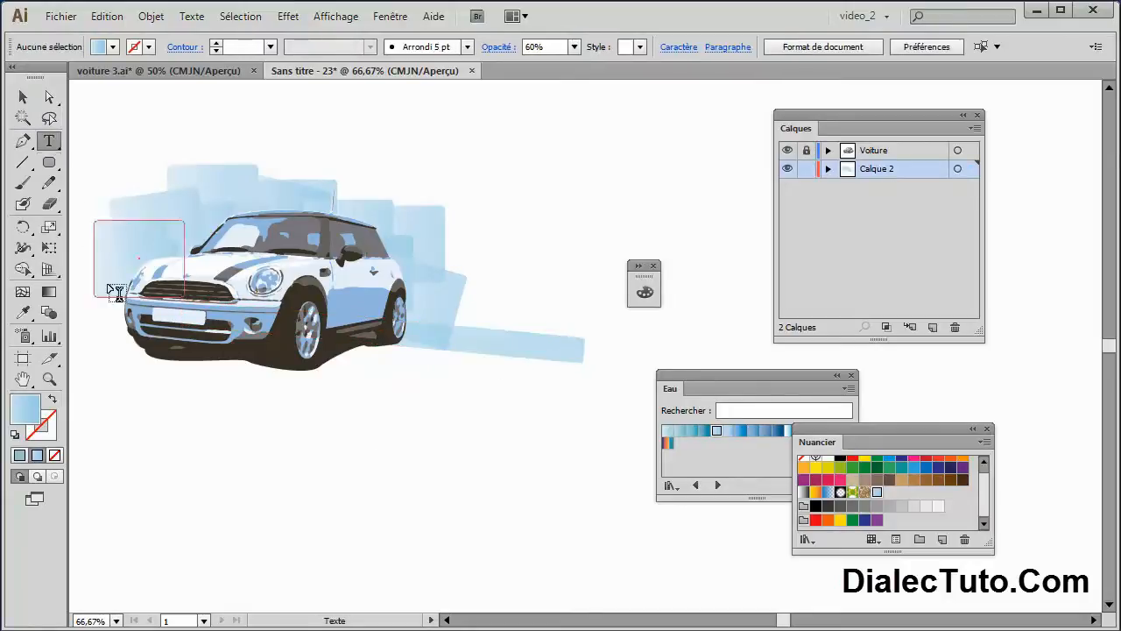
left_click(191, 472)
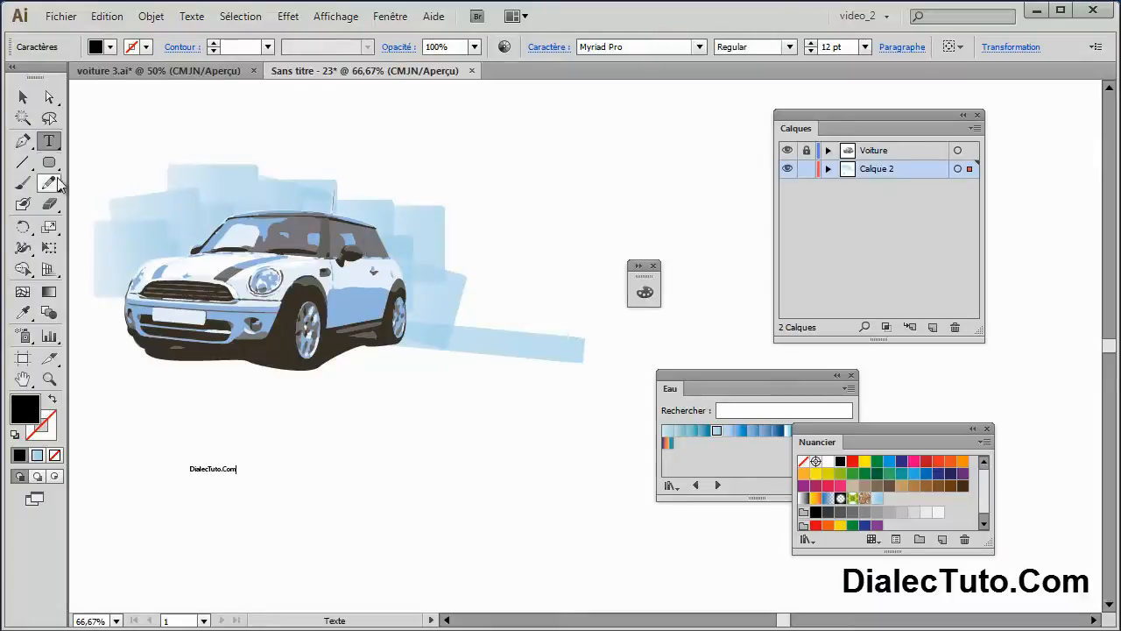
left_click(23, 97)
left_click_drag(235, 478, 287, 490)
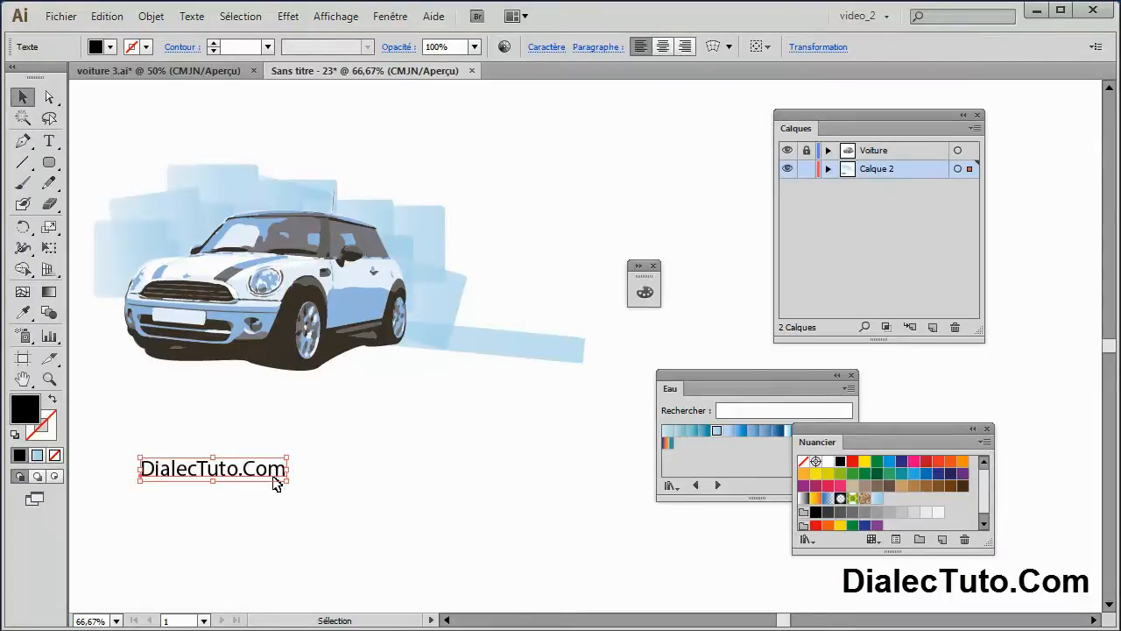
Change the font of the DialecTuto.Com text to Christopherhand
left_click(551, 48)
left_click(427, 77)
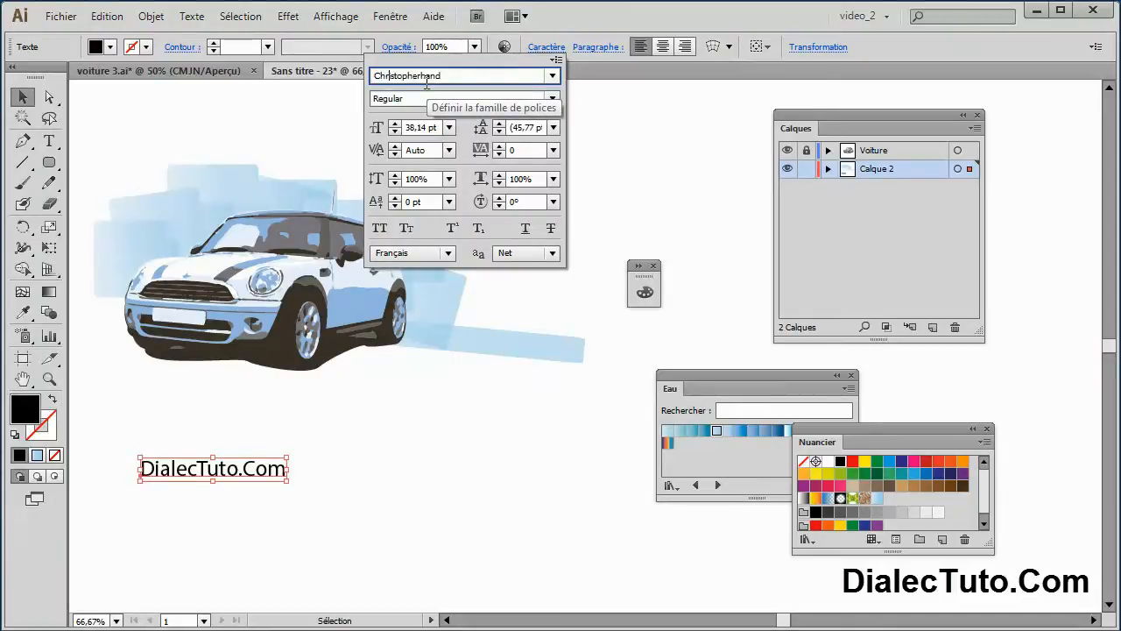
key("Return")
Place the DialecTuto.Com text at the outer end of the strip and rotate it to follow the strip's slope
mouse_move(214, 480)
left_mouse_down()
mouse_move(524, 389)
mouse_move(554, 351)
left_mouse_up()
key("ctrl+plus")
key("ctrl+plus")
key("ctrl+plus")
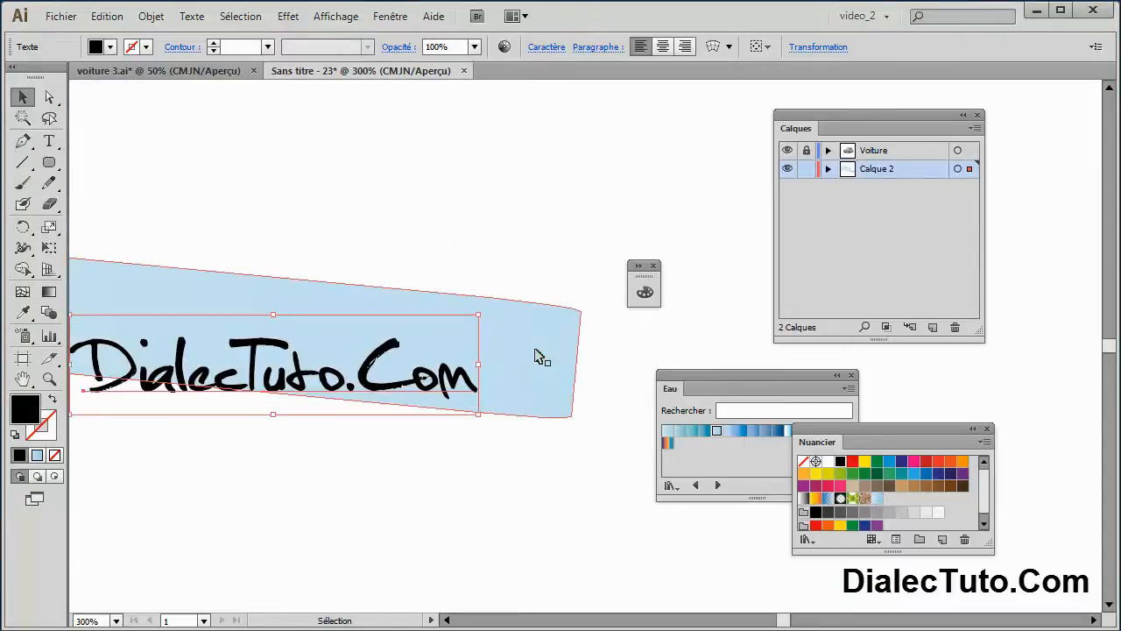
left_click_drag(425, 391, 452, 372)
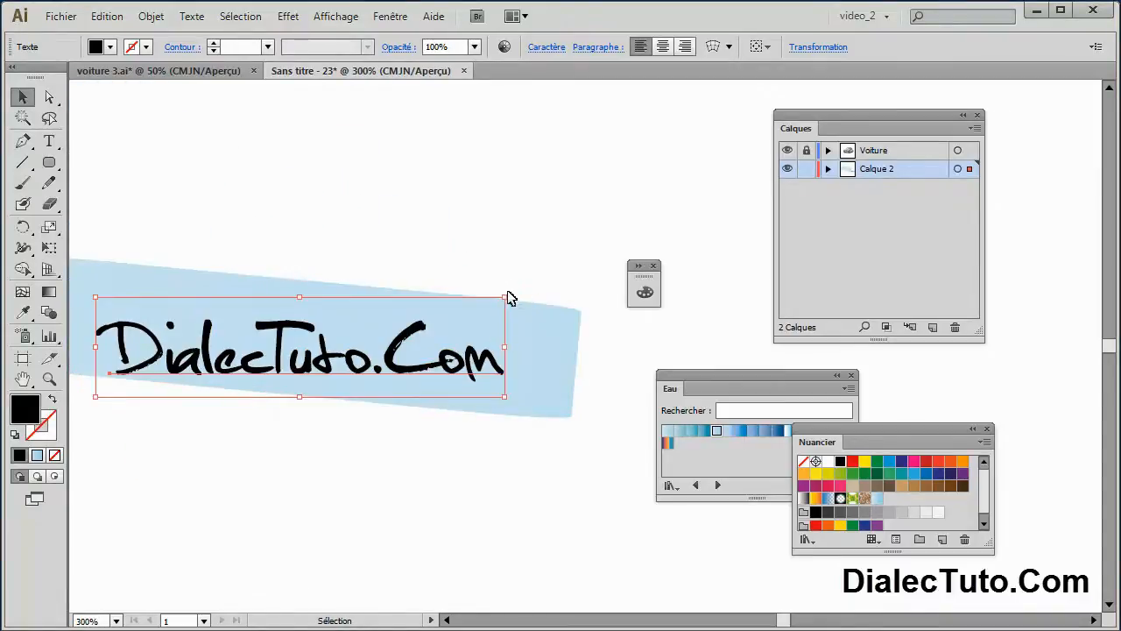
mouse_move(514, 295)
left_mouse_down()
mouse_move(523, 312)
mouse_move(514, 308)
left_mouse_up()
left_click_drag(385, 374, 439, 368)
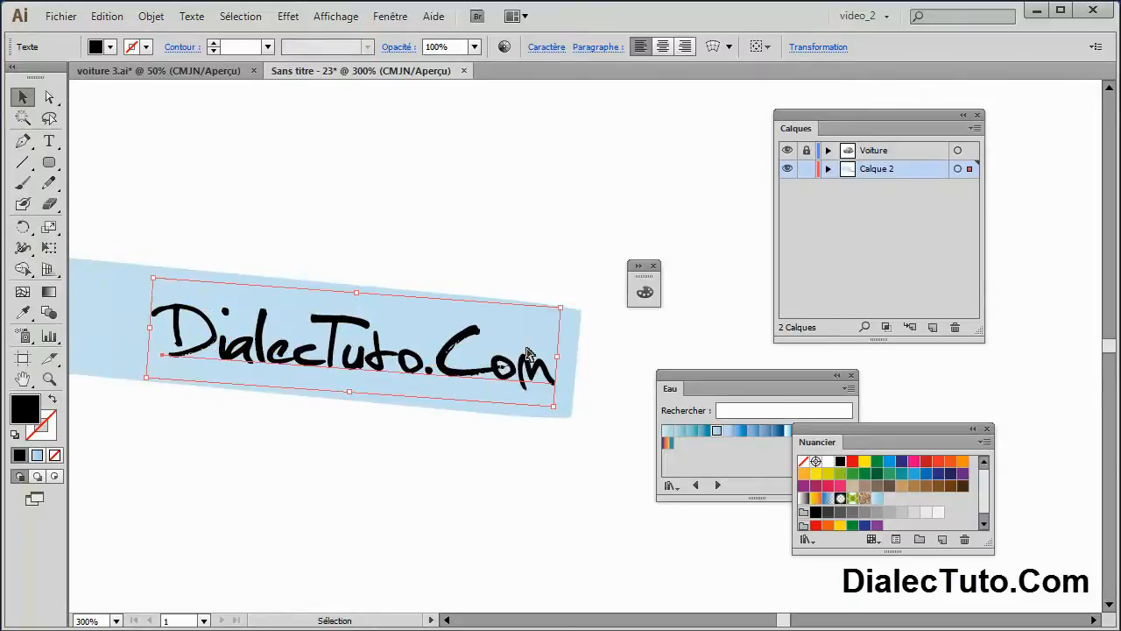
Examine the whole illustration with the panels hidden, checking the car, background rectangles and text at 100% zoom
key("ctrl+1")
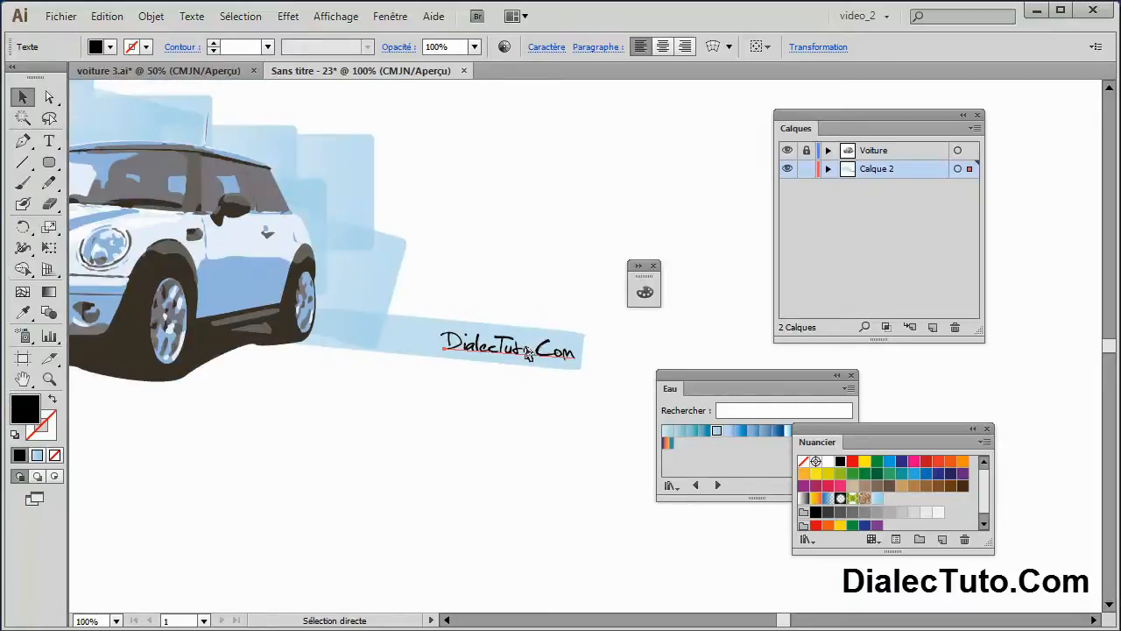
key("ctrl+minus")
left_click_drag(458, 399, 536, 443)
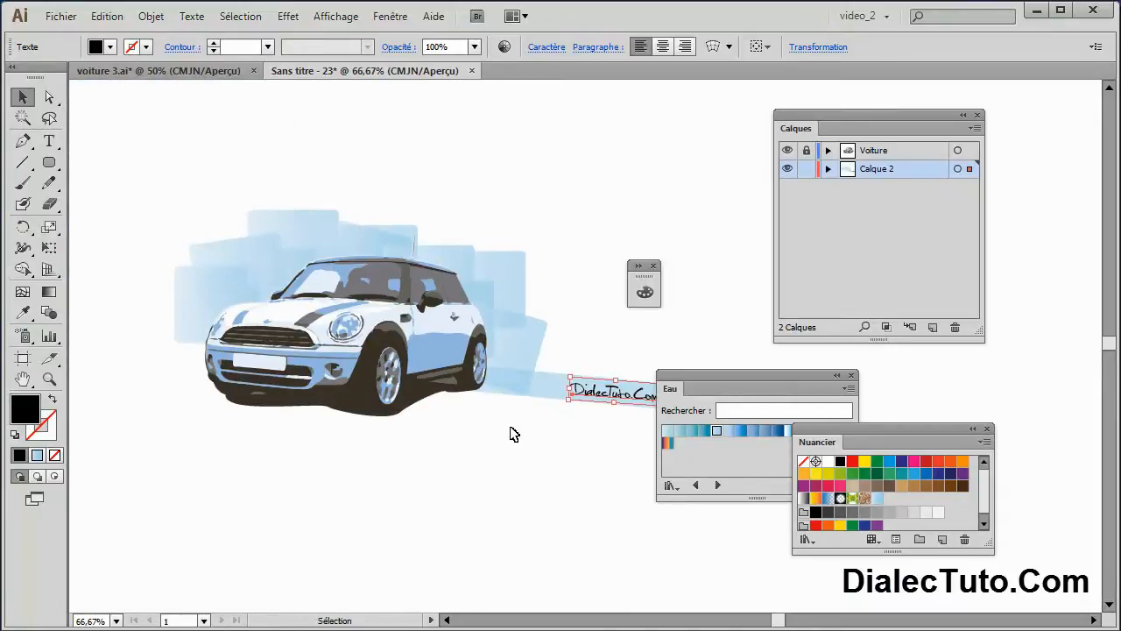
key("Tab")
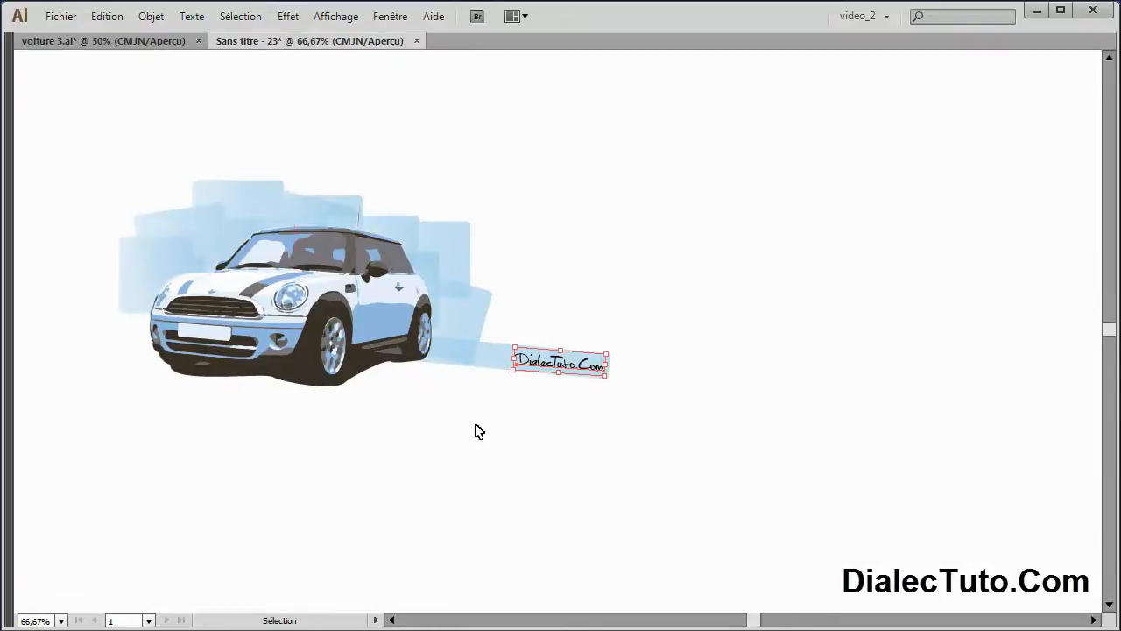
key("Tab")
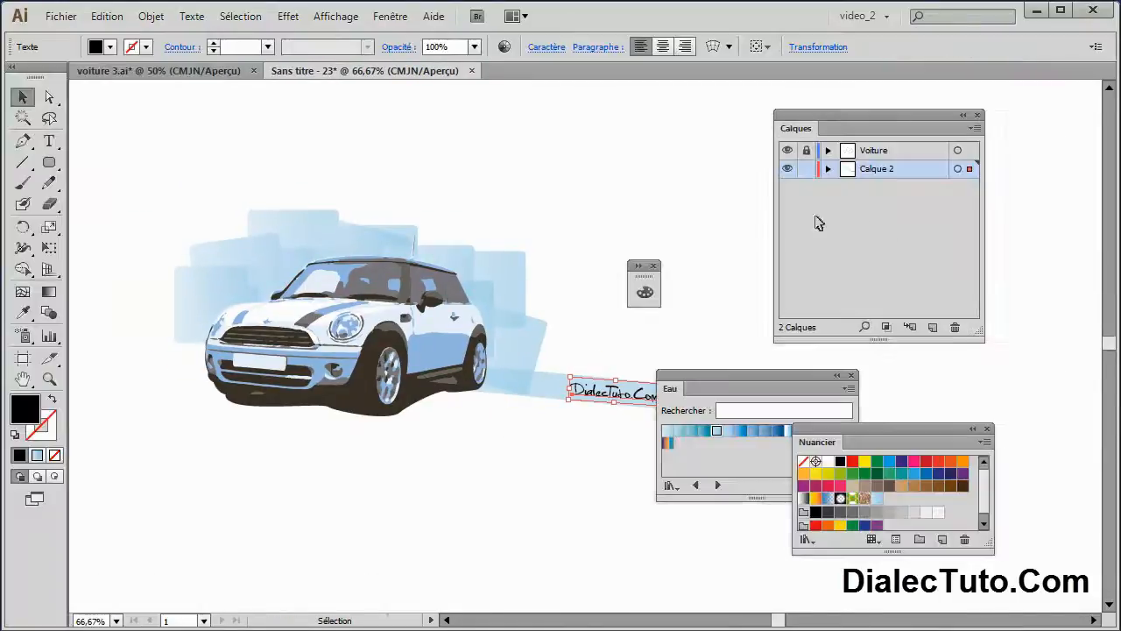
key("Tab")
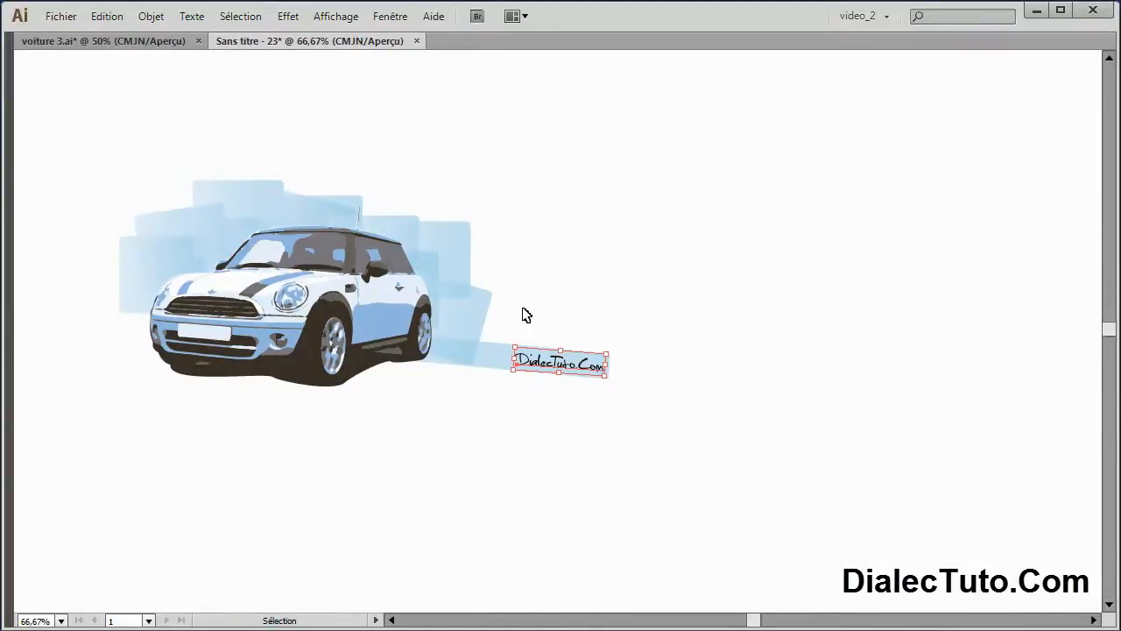
left_click_drag(463, 232, 668, 256)
key("ctrl+plus")
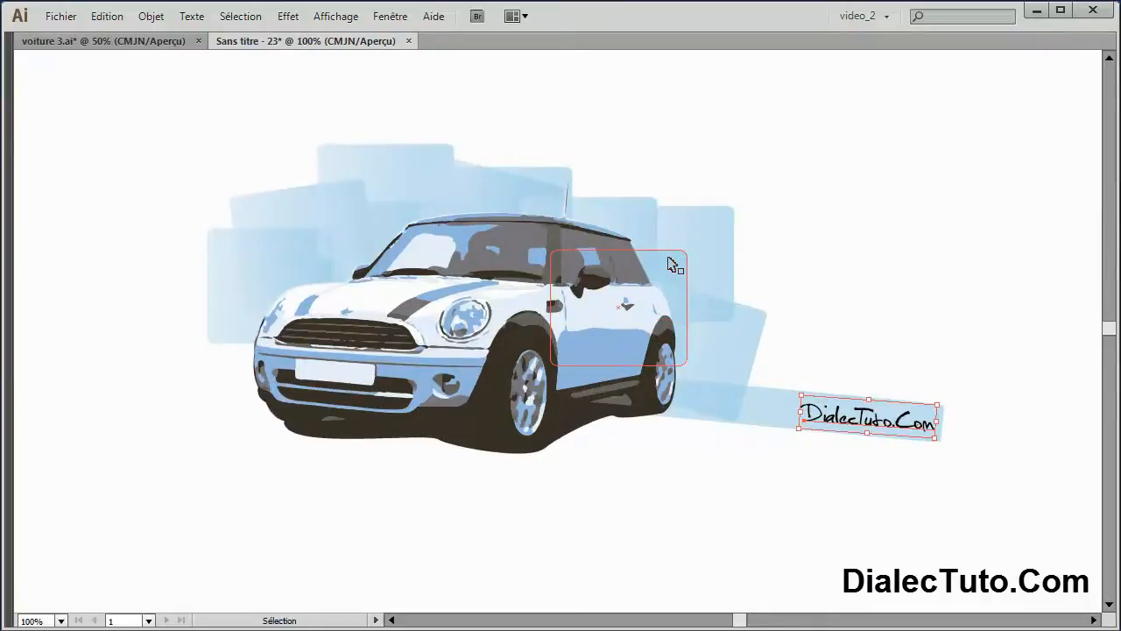
Lock the Calque 2 layer and show the finished illustration with the Calques panel closed
key("F7")
left_click(807, 168)
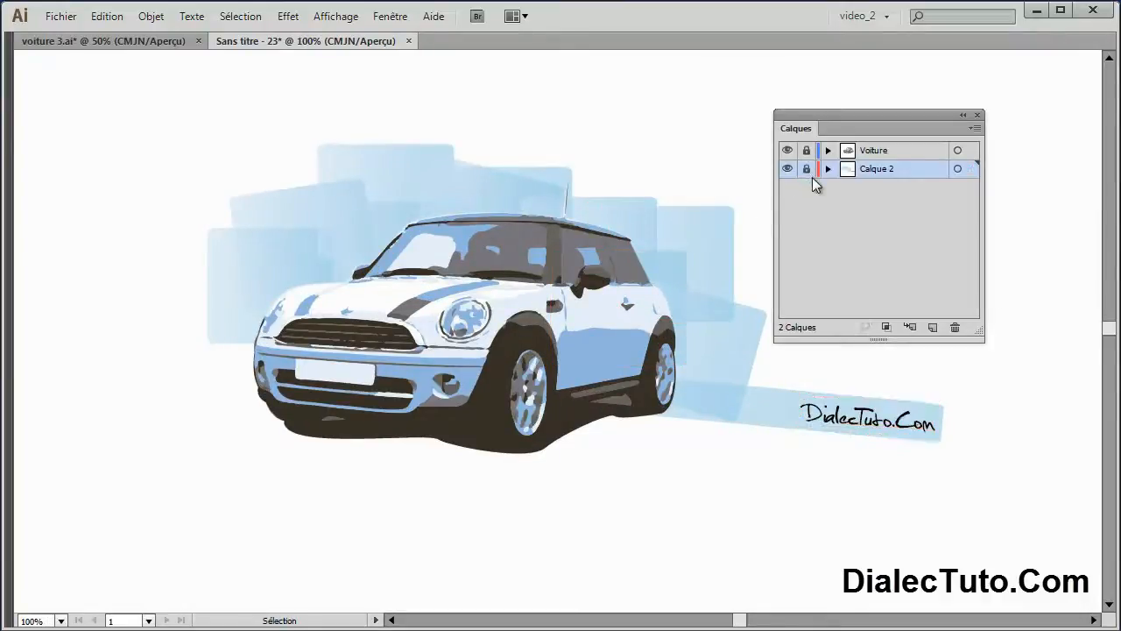
left_click(978, 115)
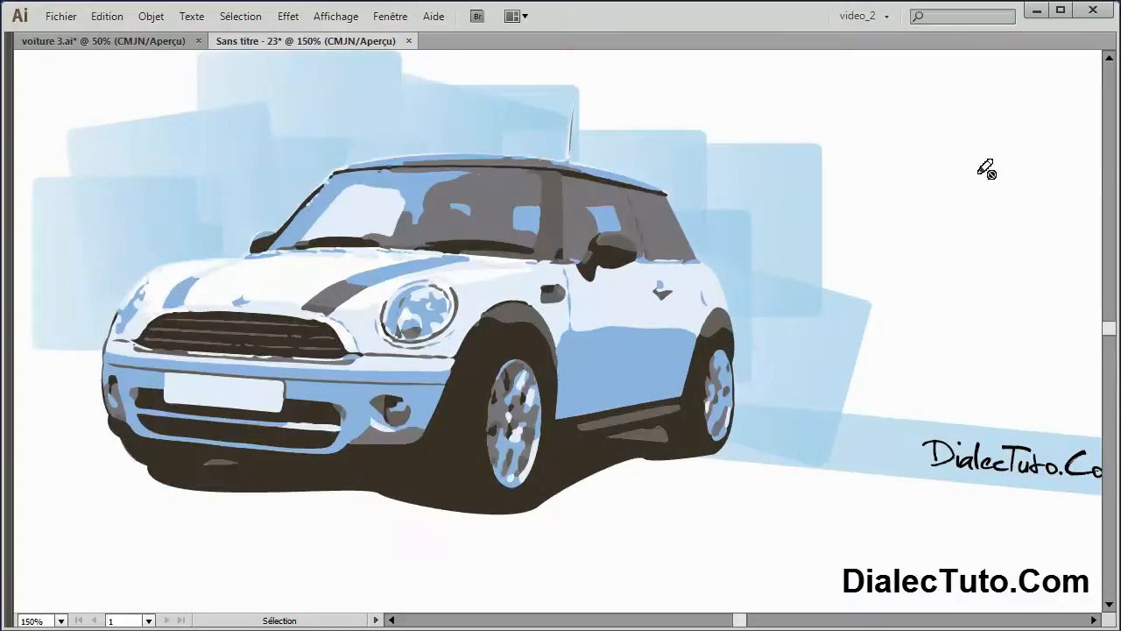
key("ctrl+minus")
left_click_drag(921, 186, 907, 235)
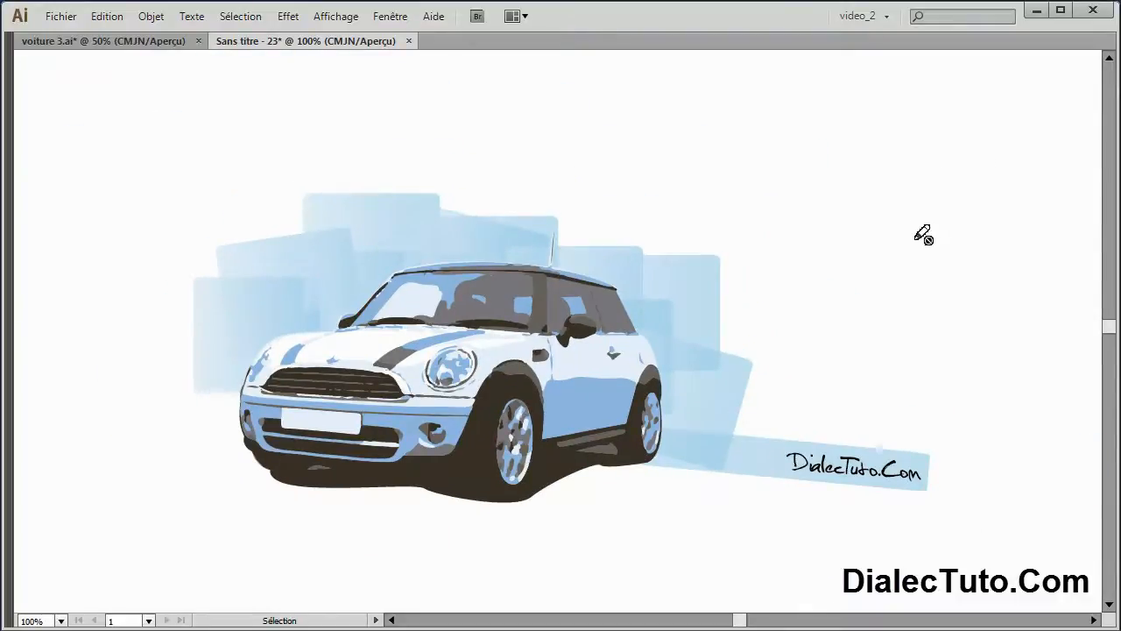